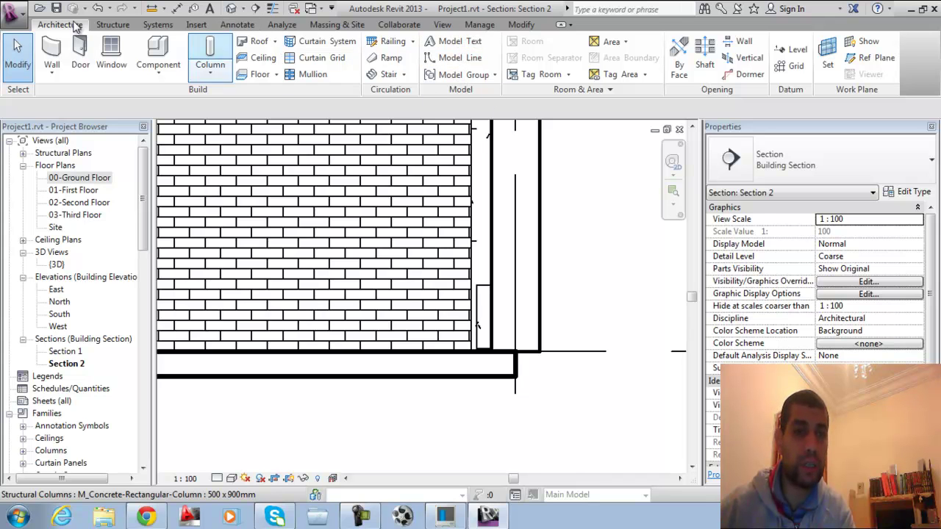
- Start a filled region and sketch a rectangular boundary about 350 mm wide across the outer wall's base, down to ground floor level
click(236, 24)
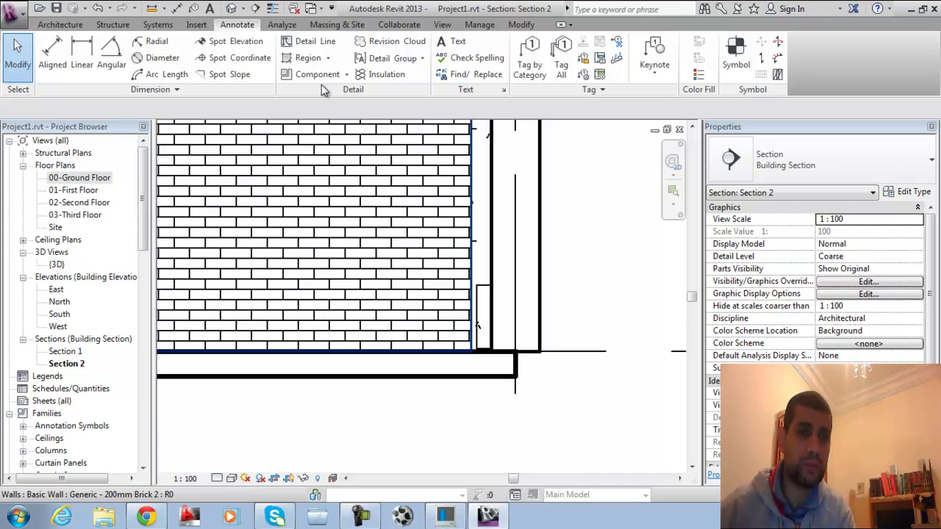
click(330, 61)
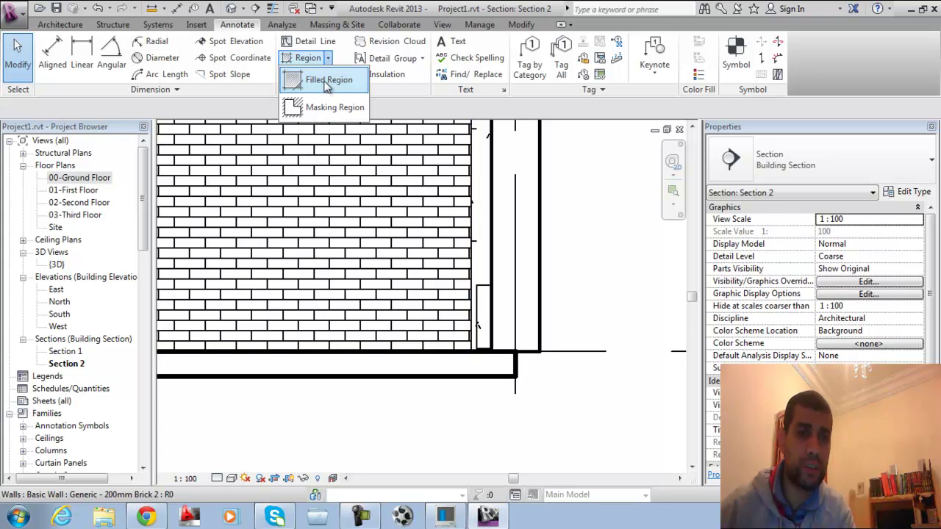
click(326, 81)
click(491, 285)
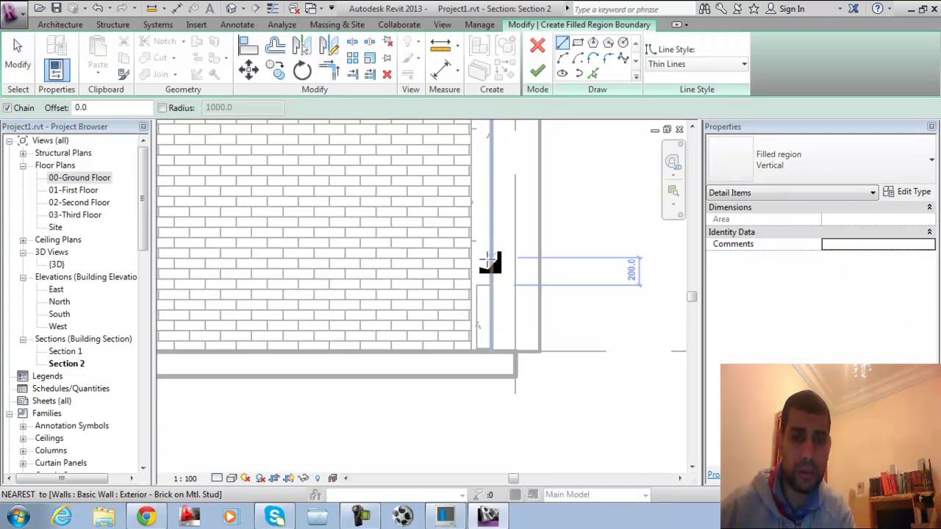
click(491, 243)
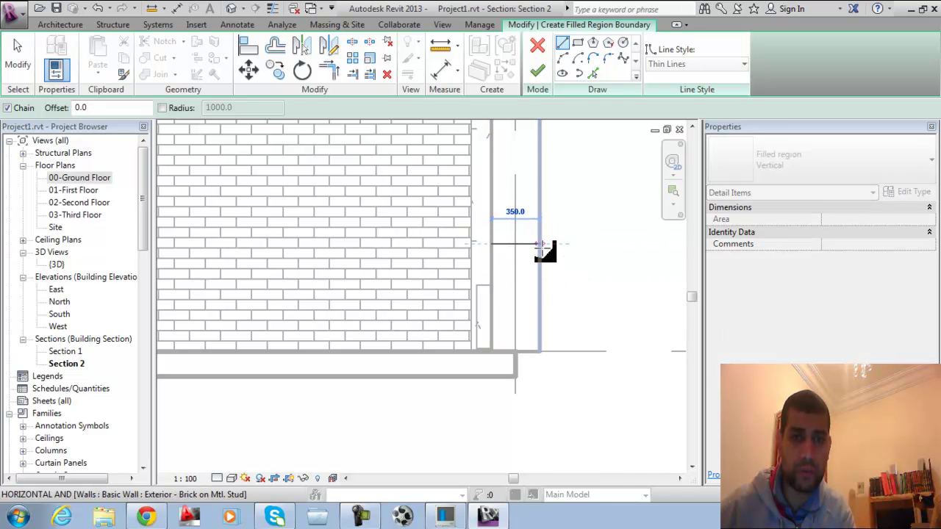
click(578, 43)
click(492, 257)
click(540, 352)
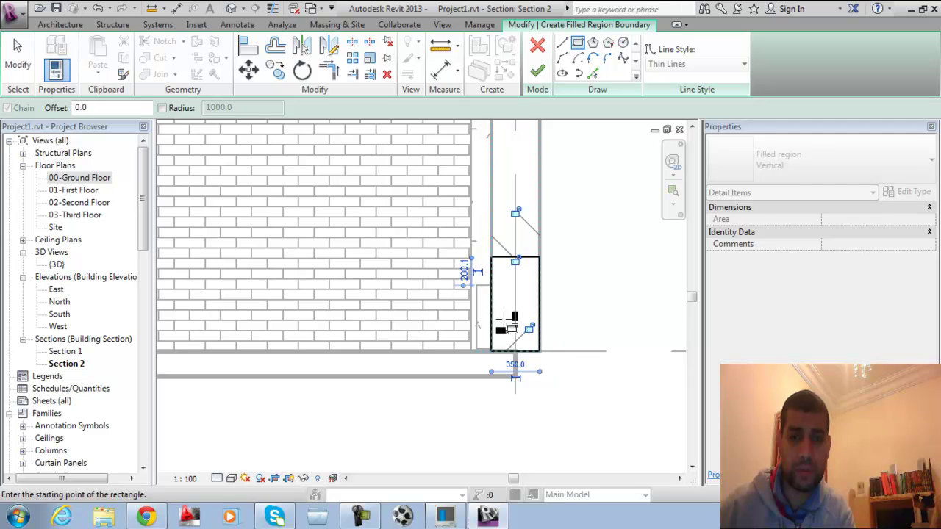
- Lock three edges of the rectangular region boundary to the adjoining wall and floor lines
click(515, 259)
click(529, 327)
click(516, 212)
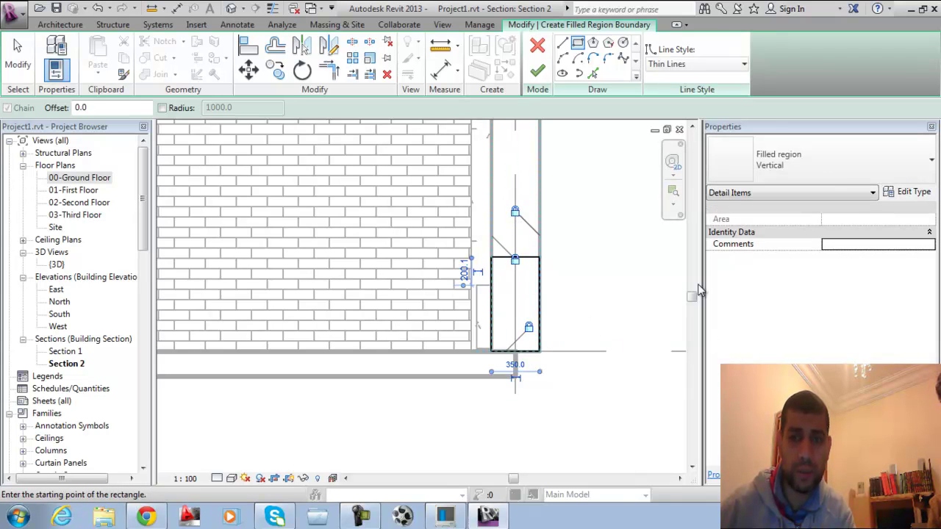
- Set the filled region type's fill pattern to Sand - Dense
click(913, 192)
click(341, 193)
click(412, 182)
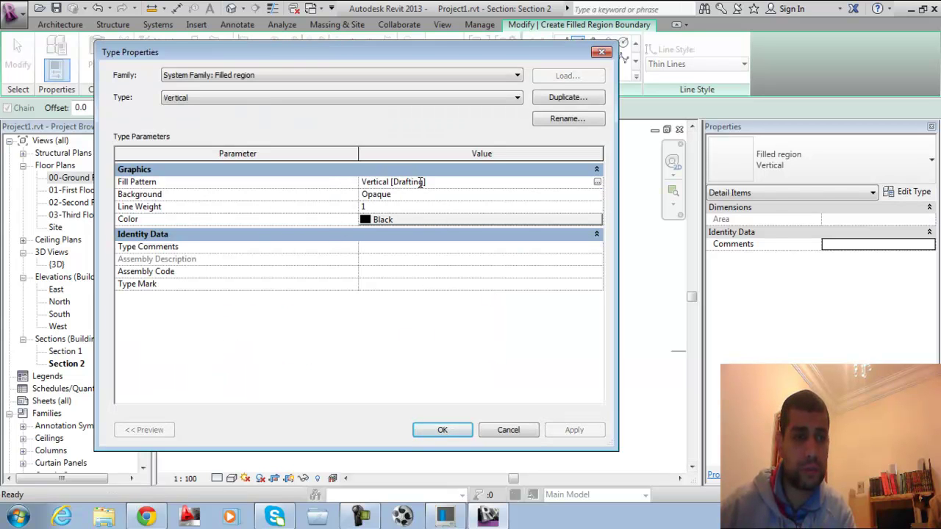
click(598, 182)
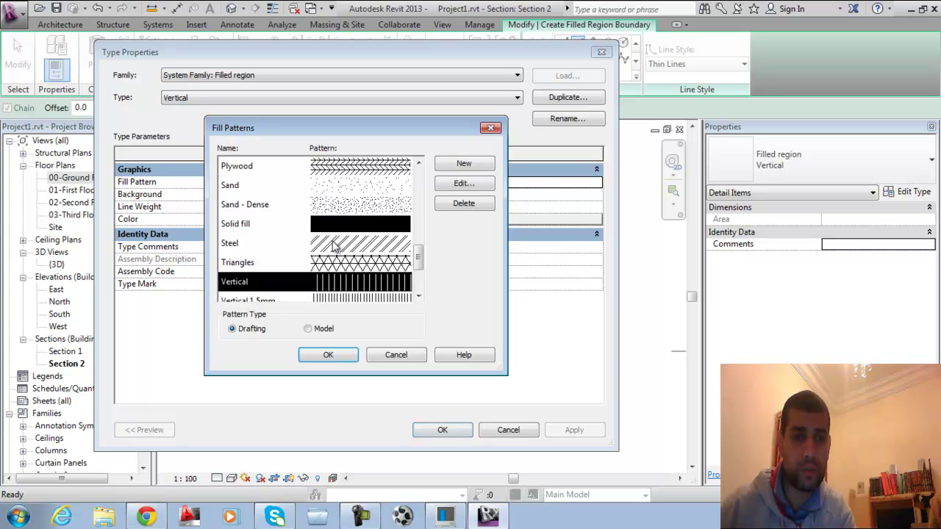
click(349, 206)
click(328, 354)
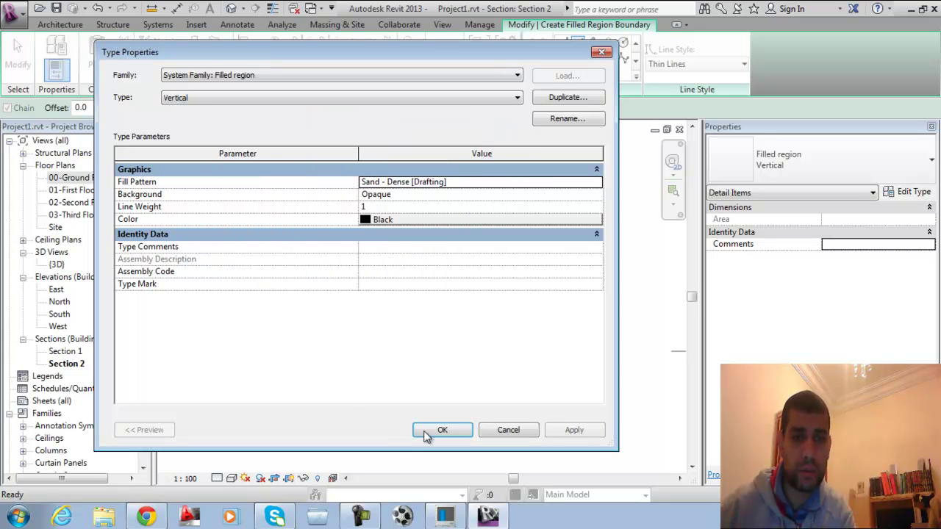
click(414, 439)
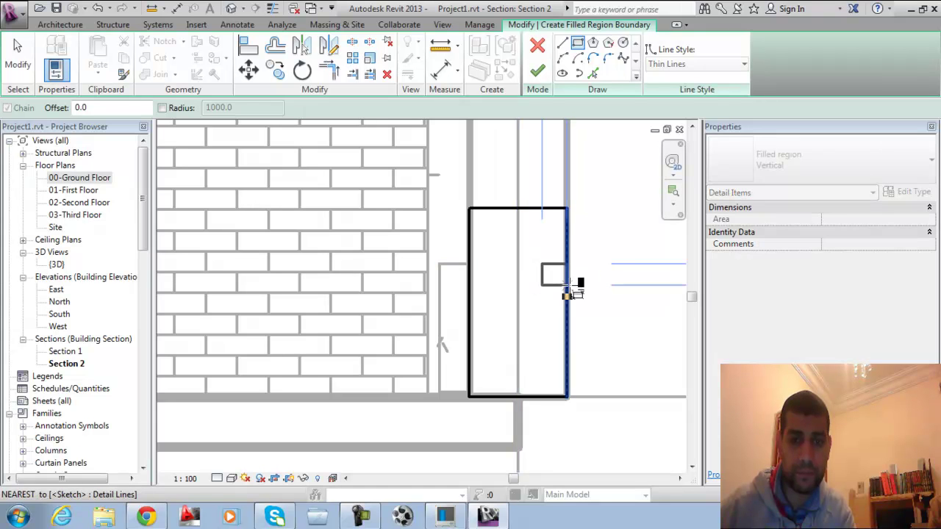
key(Escape)
click(547, 214)
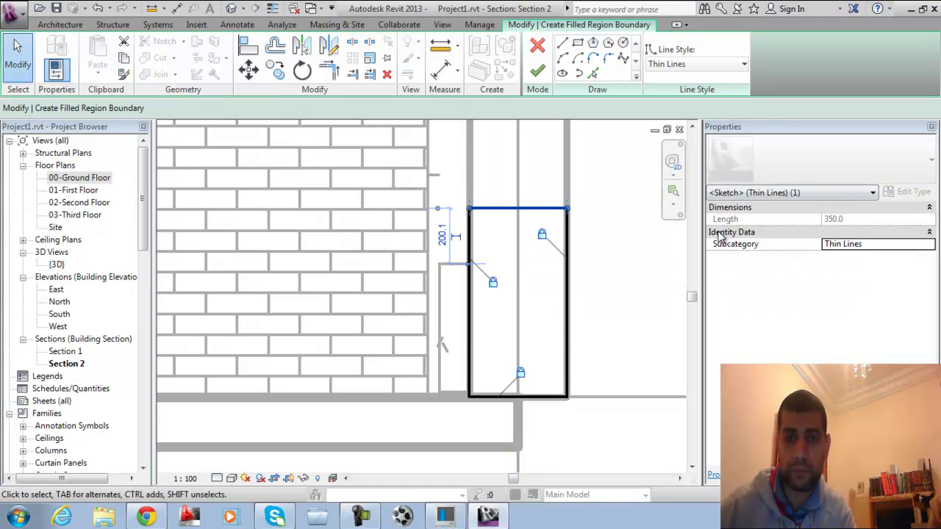
click(572, 239)
click(568, 250)
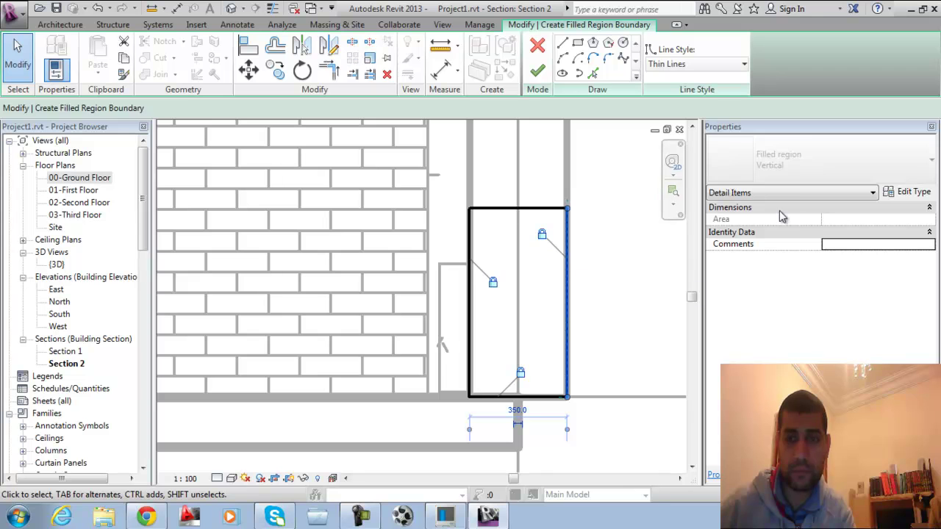
key(Escape)
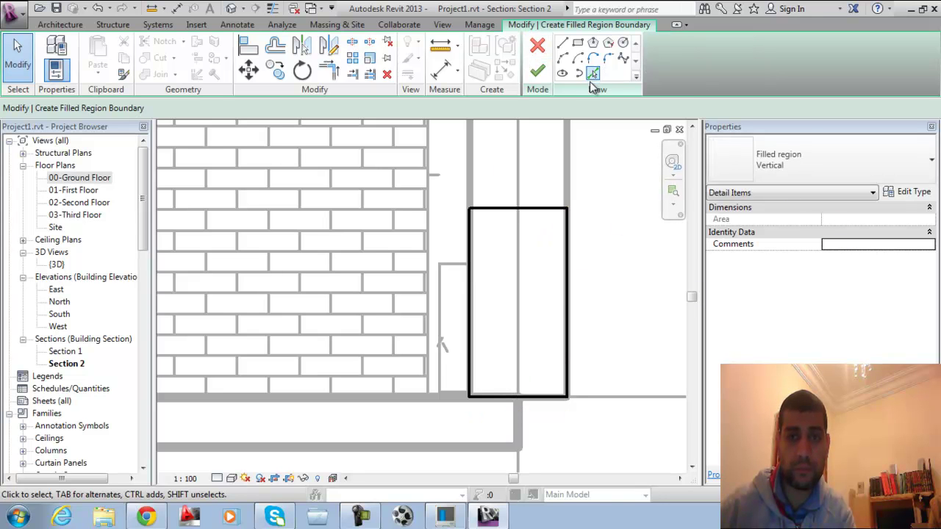
- Set the Vertical filled region type's fill pattern to the drafting pattern Masonry - Concrete Block
click(913, 193)
click(425, 184)
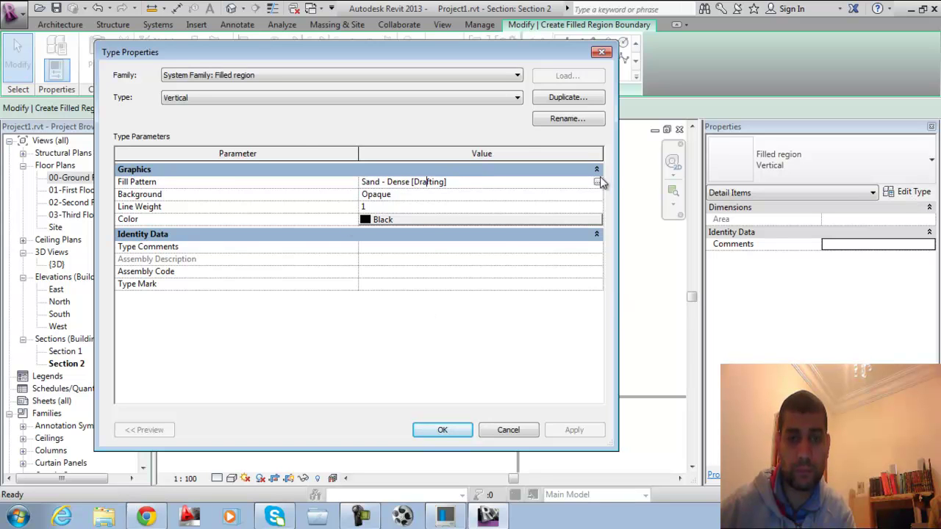
click(597, 182)
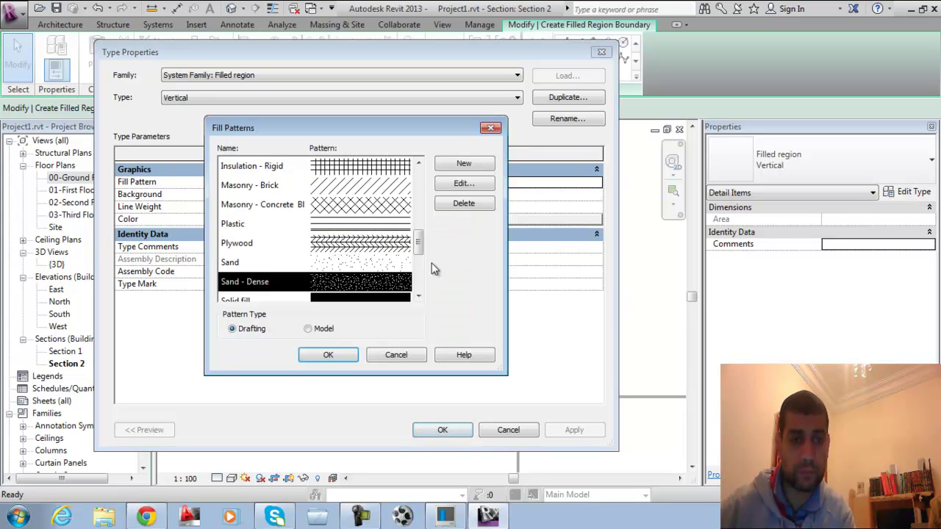
click(381, 191)
click(380, 208)
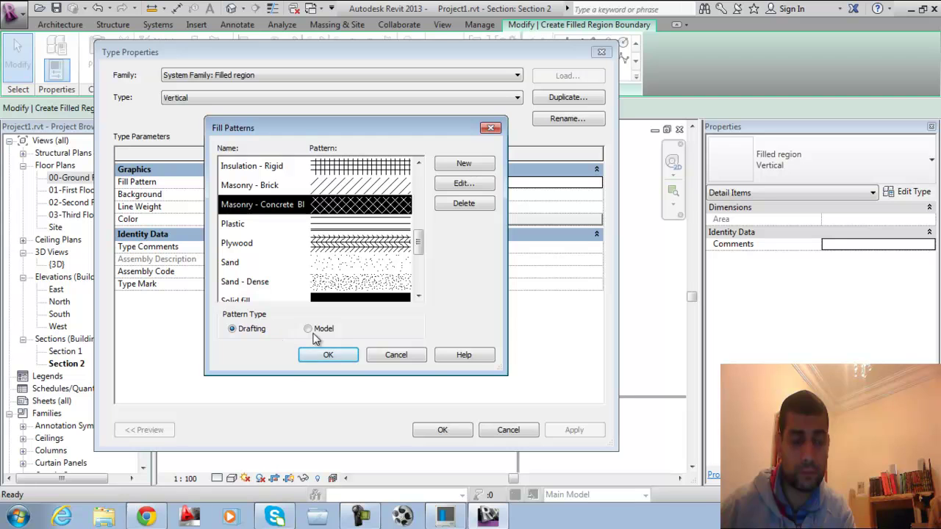
click(328, 355)
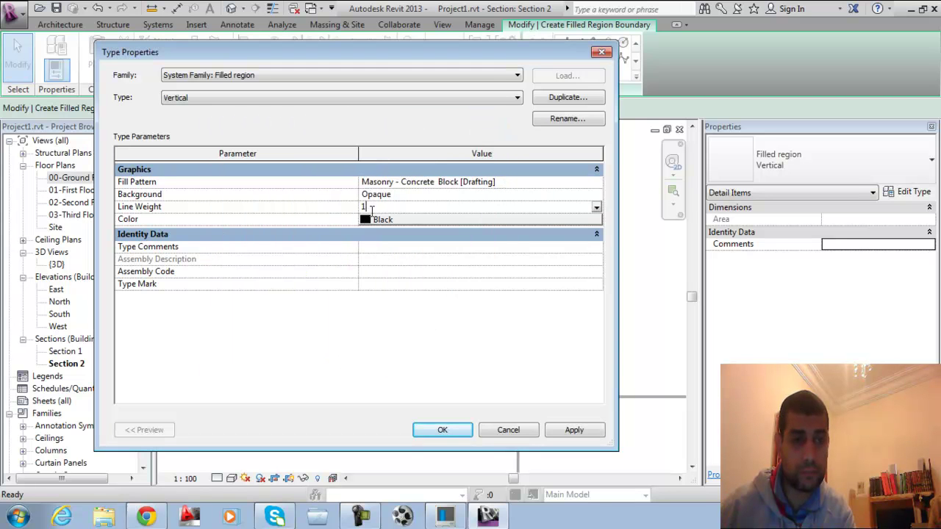
- Keep the type's background Opaque, apply the type properties and finish the filled region
click(397, 195)
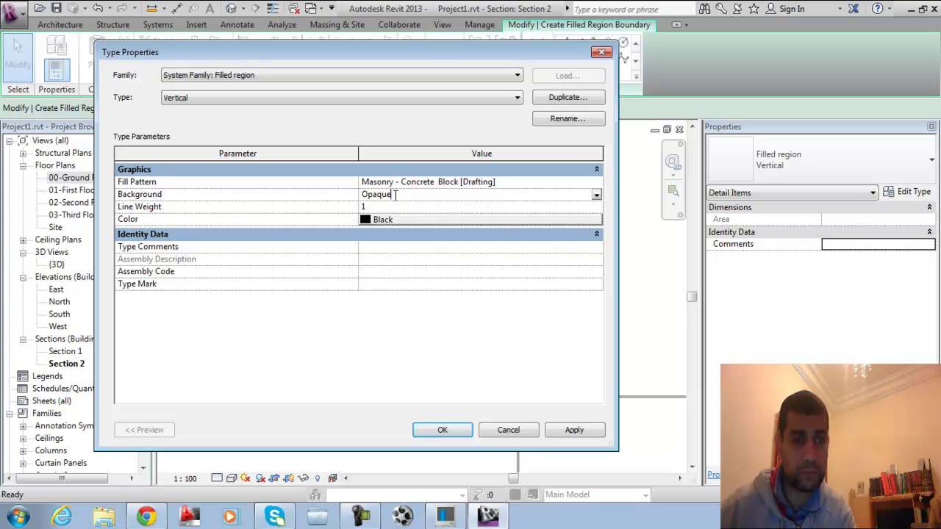
click(596, 195)
click(465, 206)
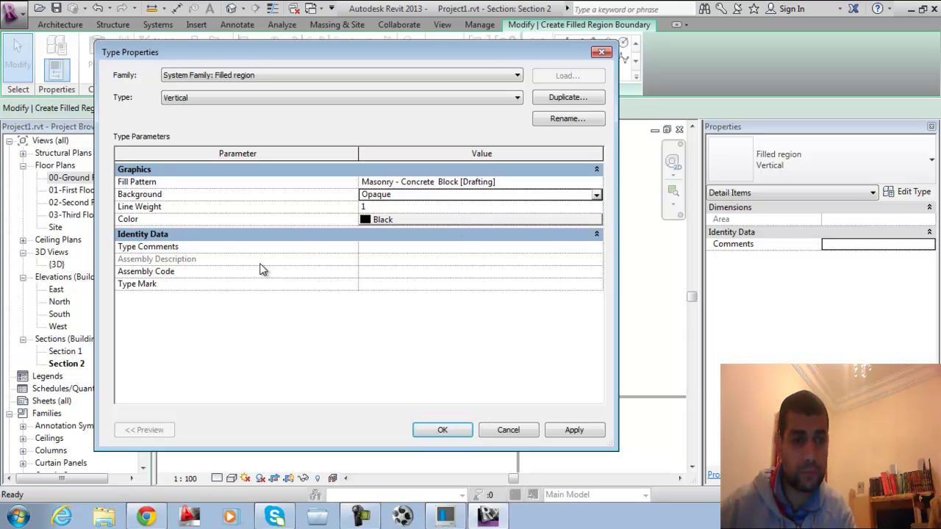
click(381, 249)
click(570, 430)
click(442, 431)
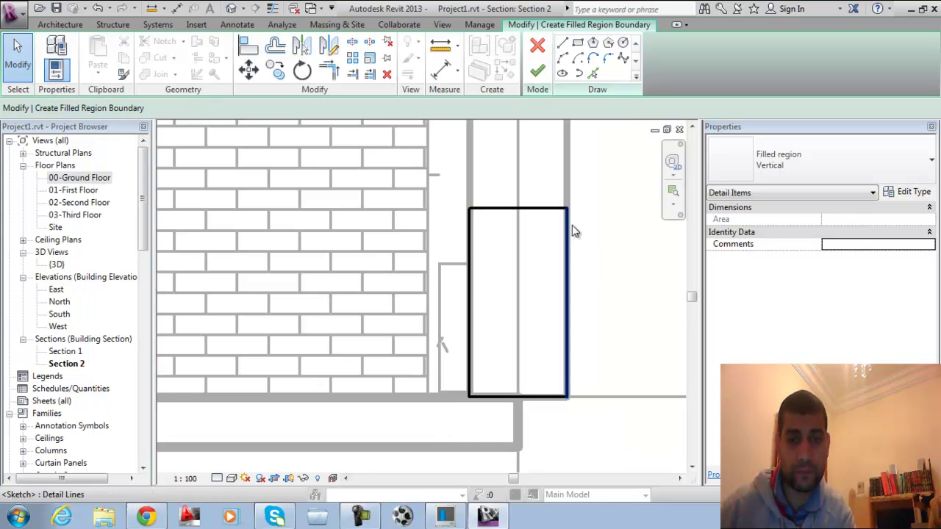
click(546, 73)
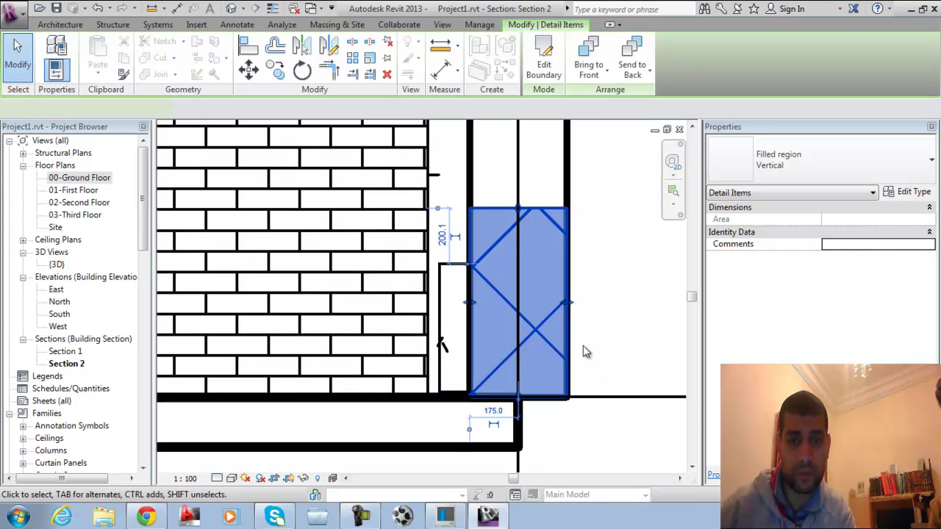
scroll(583, 349, down, 2)
key(Escape)
- Examine the hatched region at the outer wall's base in Section 2, close up and in relation to the floors above
scroll(559, 331, down, 3)
scroll(507, 231, up, 2)
click(545, 243)
key(Escape)
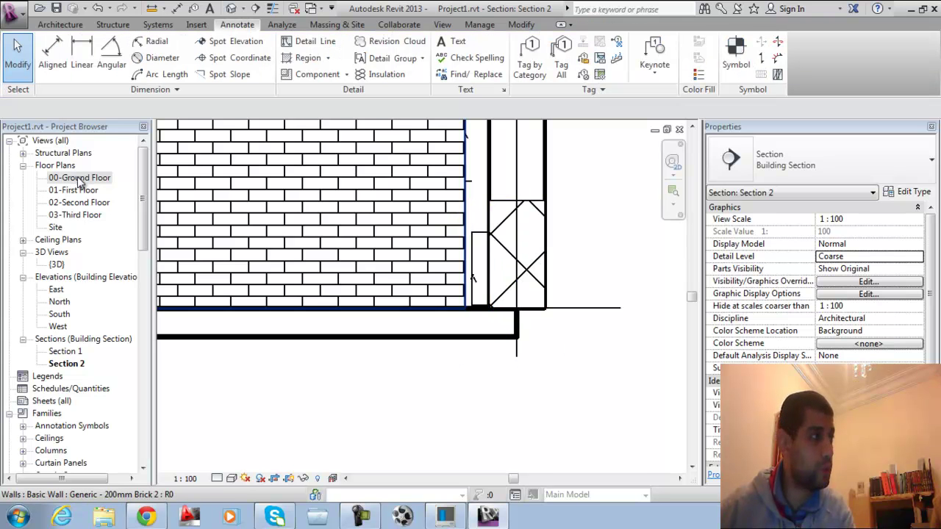
click(75, 366)
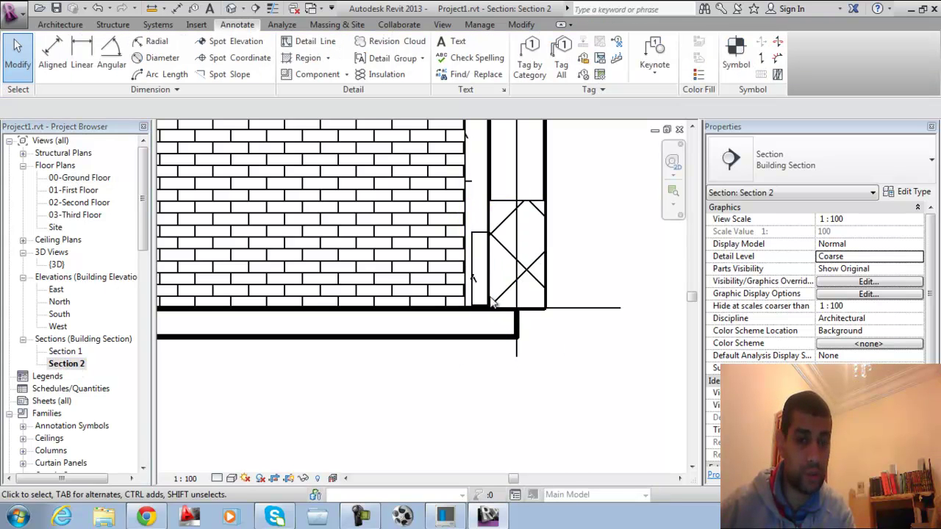
scroll(515, 290, down, 3)
scroll(497, 262, down, 2)
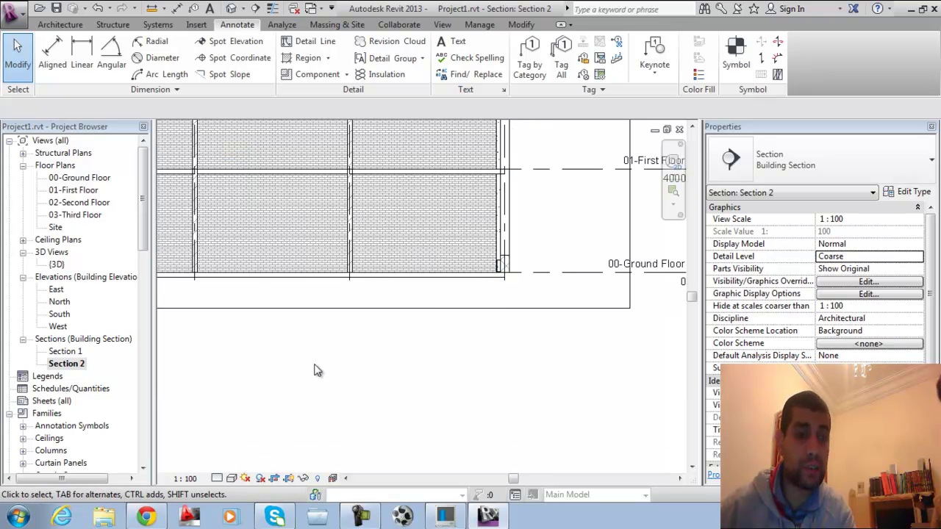
scroll(483, 304, up, 2)
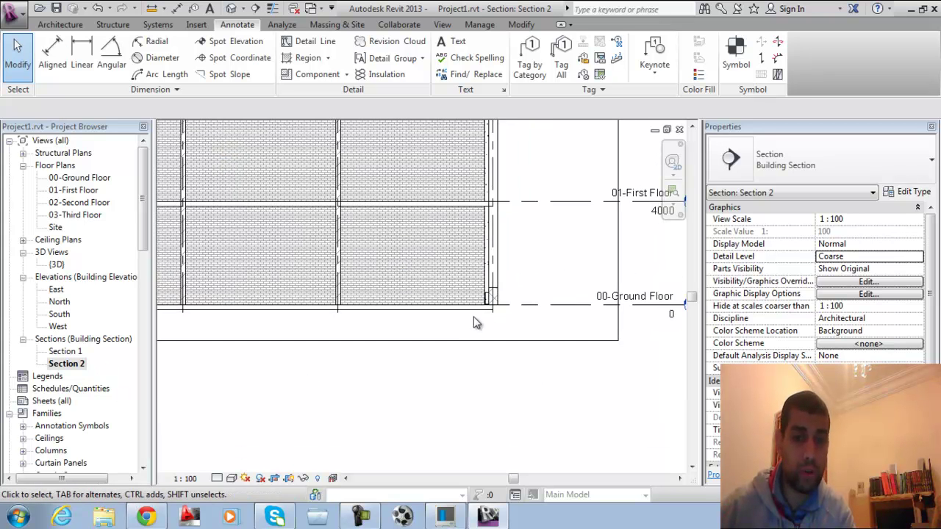
scroll(497, 300, up, 4)
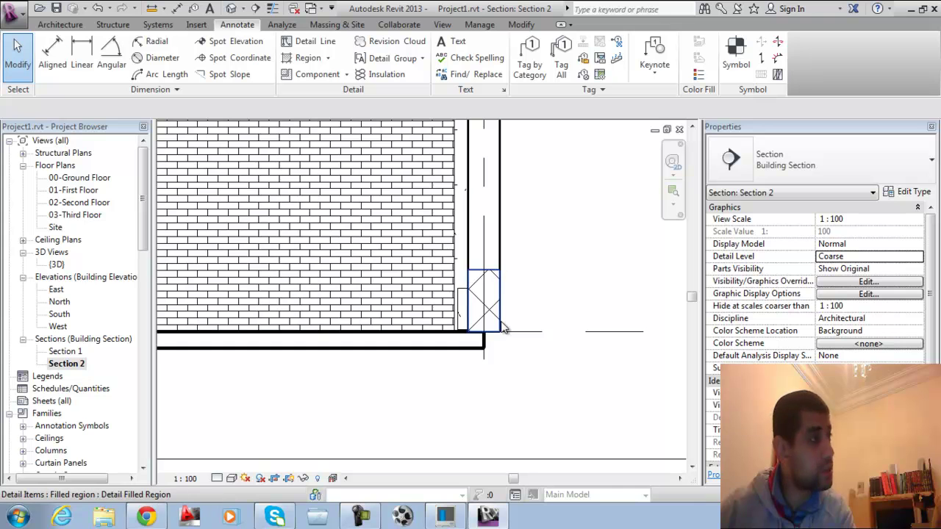
scroll(503, 328, down, 3)
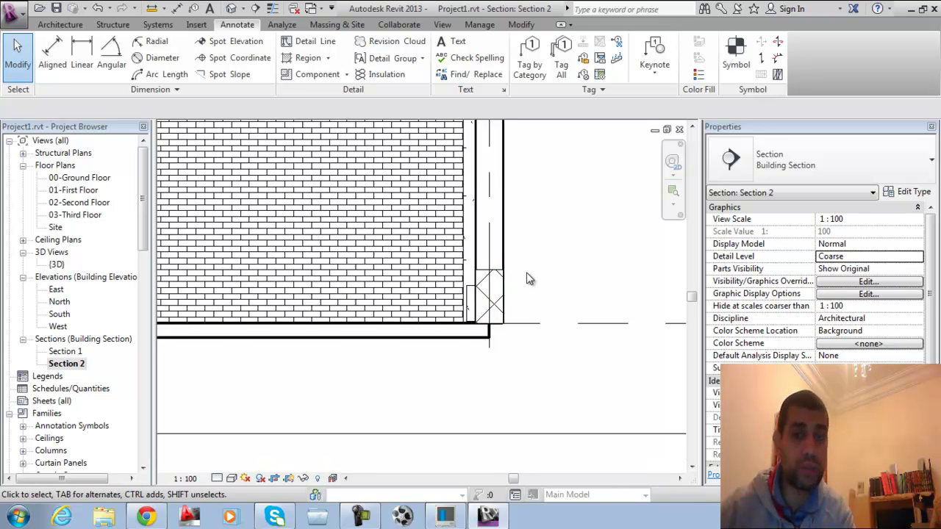
middle_drag(532, 301, 537, 399)
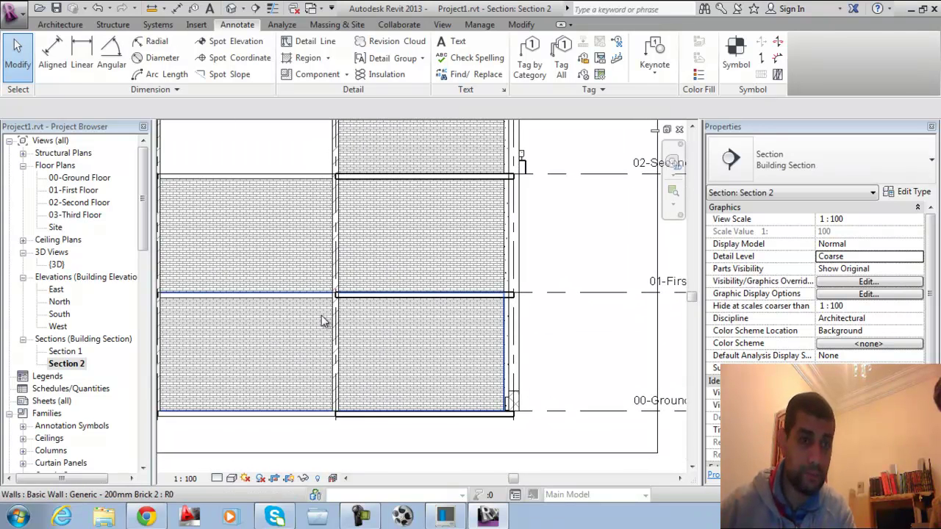
scroll(321, 319, down, 2)
- Open the {3D} view and examine the section box around the building model
click(56, 265)
double_click(57, 265)
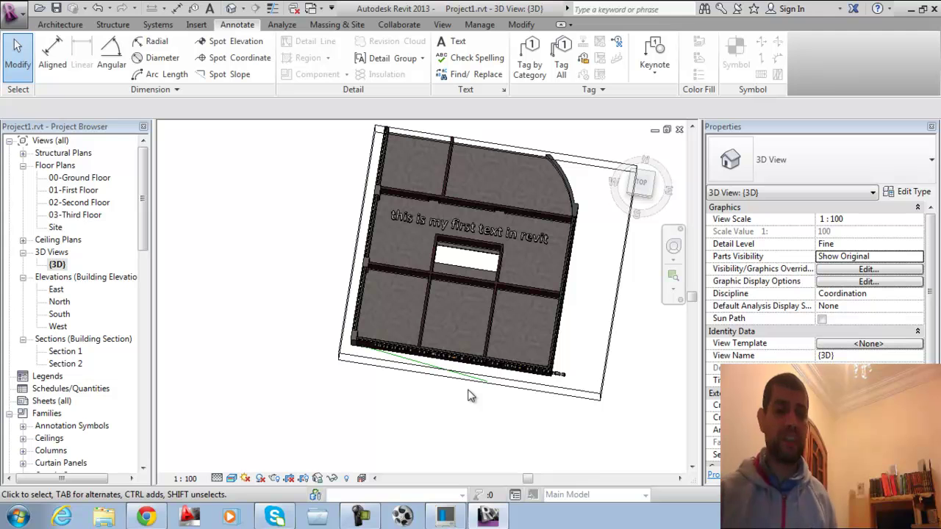
shift+middle_drag(470, 394, 426, 329)
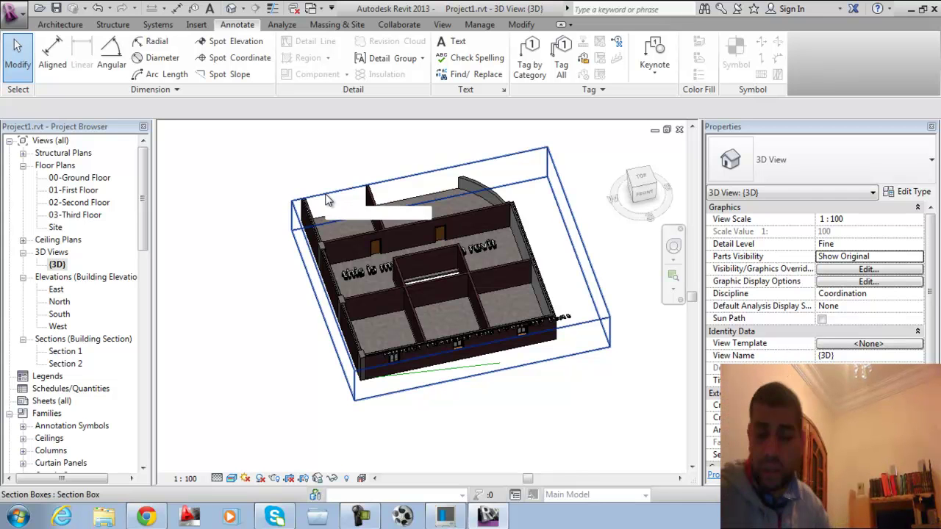
click(415, 180)
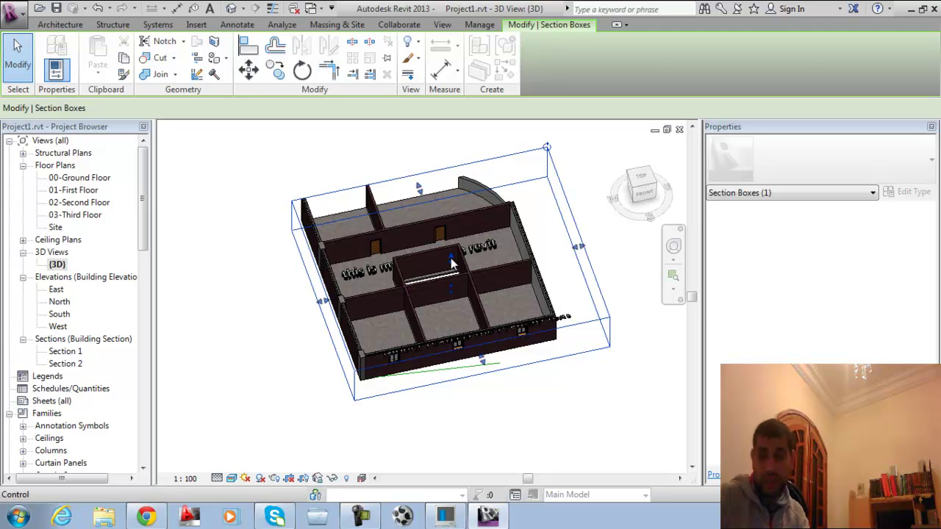
click(253, 179)
middle_drag(528, 289, 504, 275)
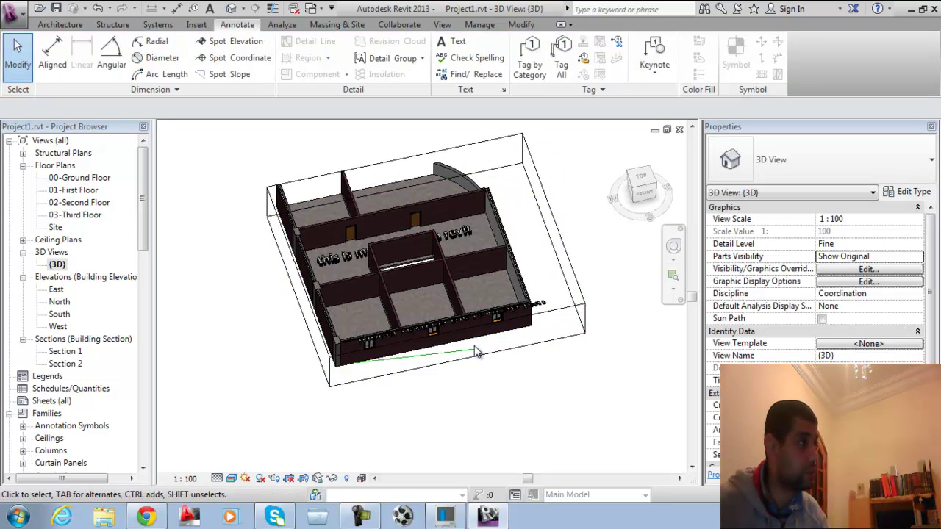
- Raise the top face of the {3D} view's section box to expose more of the front wall and its model text
scroll(471, 316, up, 8)
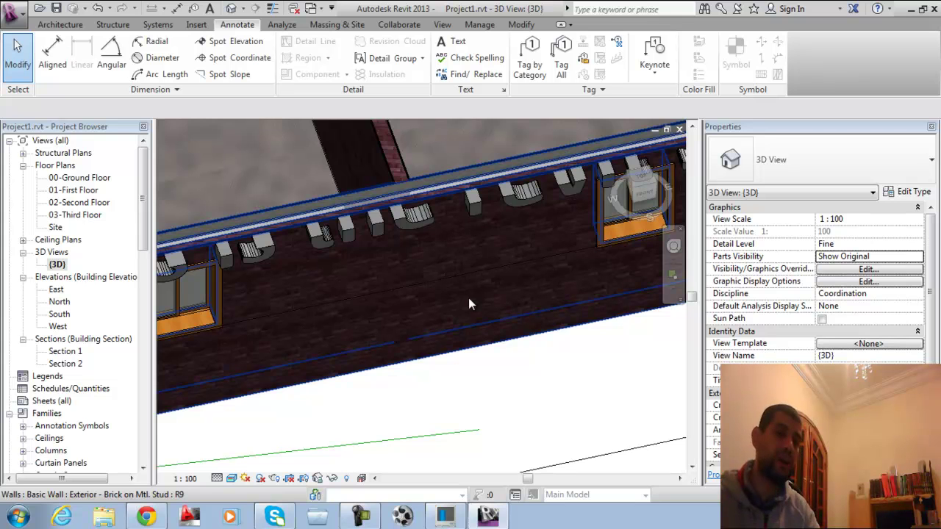
shift+middle_drag(471, 289, 407, 259)
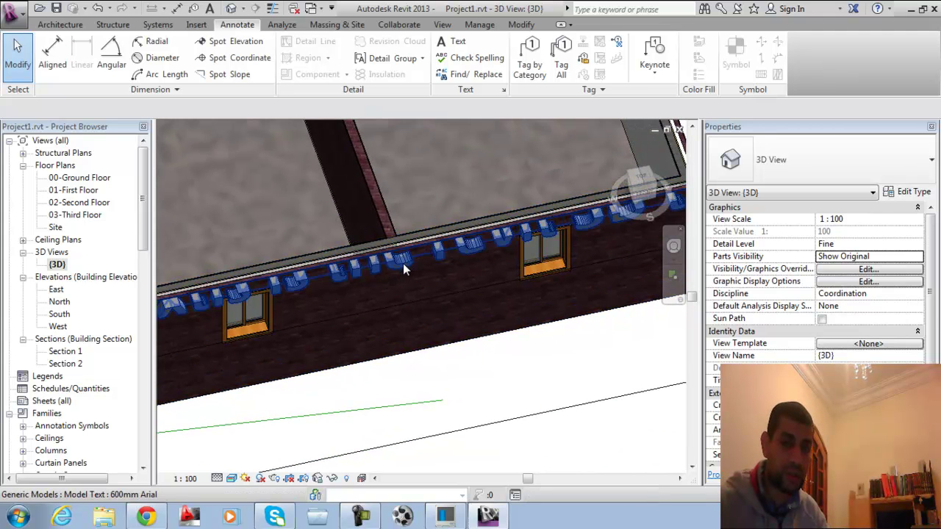
click(403, 263)
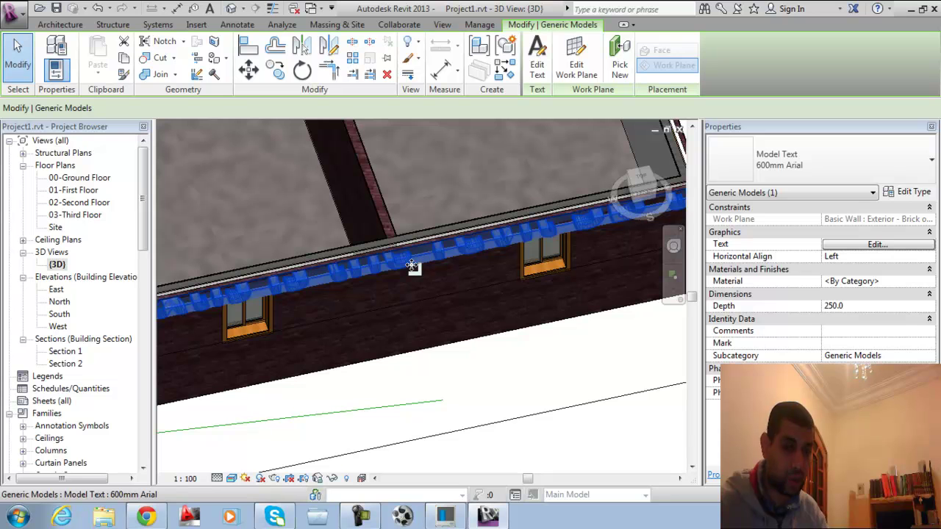
middle_drag(435, 335, 505, 403)
scroll(434, 336, down, 3)
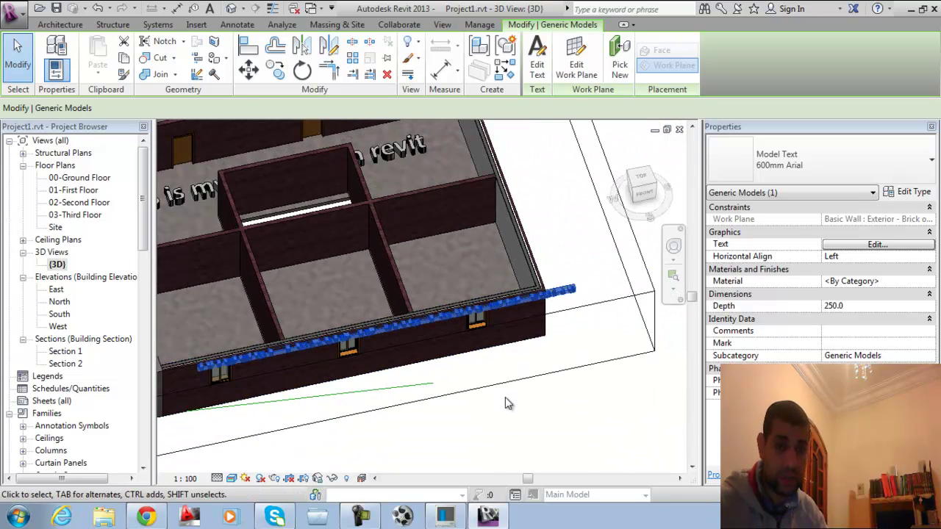
click(510, 384)
drag(335, 174, 334, 129)
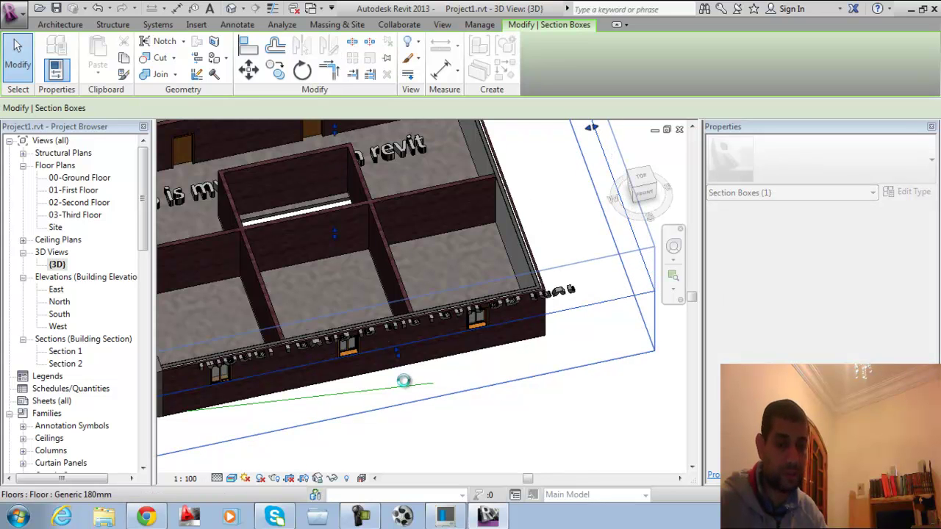
- Examine the model text on the front brick wall up close and in relation to the whole building
scroll(403, 376, up, 8)
middle_drag(471, 343, 412, 355)
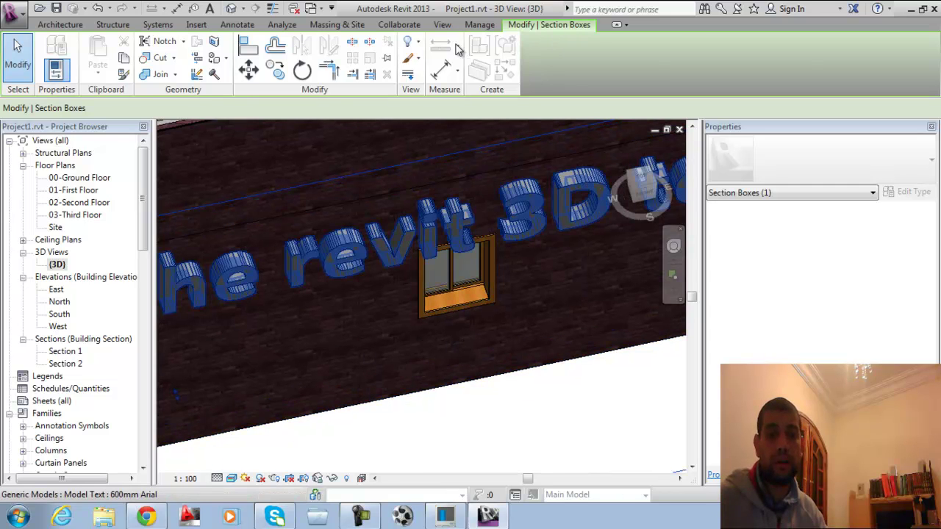
scroll(453, 277, down, 6)
scroll(454, 276, up, 4)
middle_drag(454, 276, 509, 297)
scroll(389, 302, down, 5)
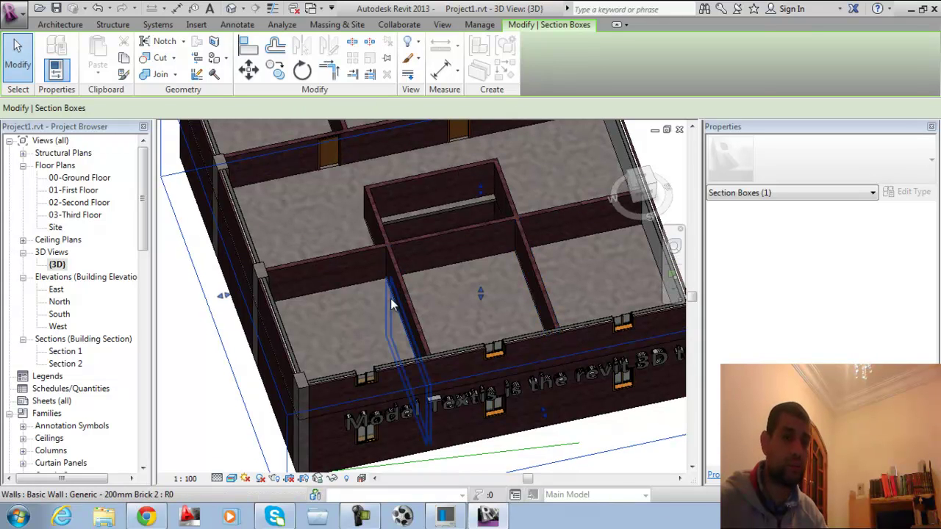
middle_drag(405, 243, 404, 311)
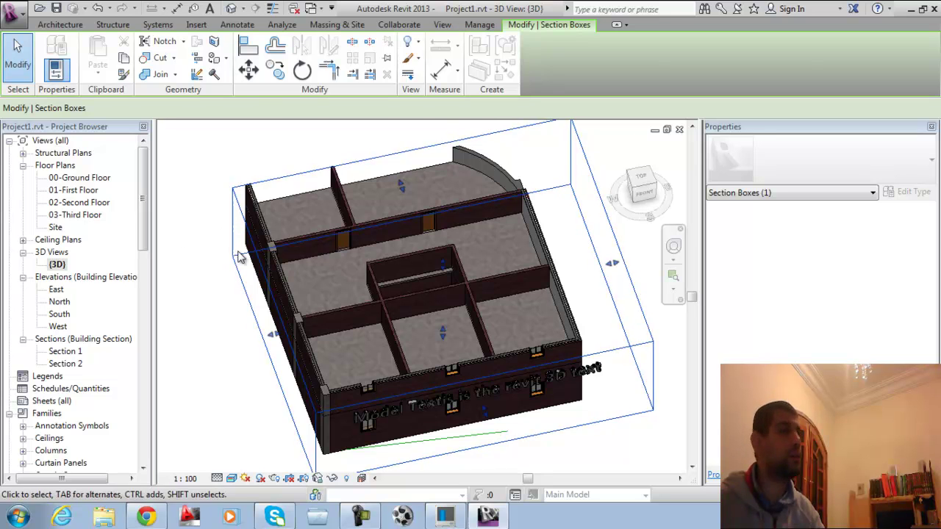
scroll(349, 265, down, 3)
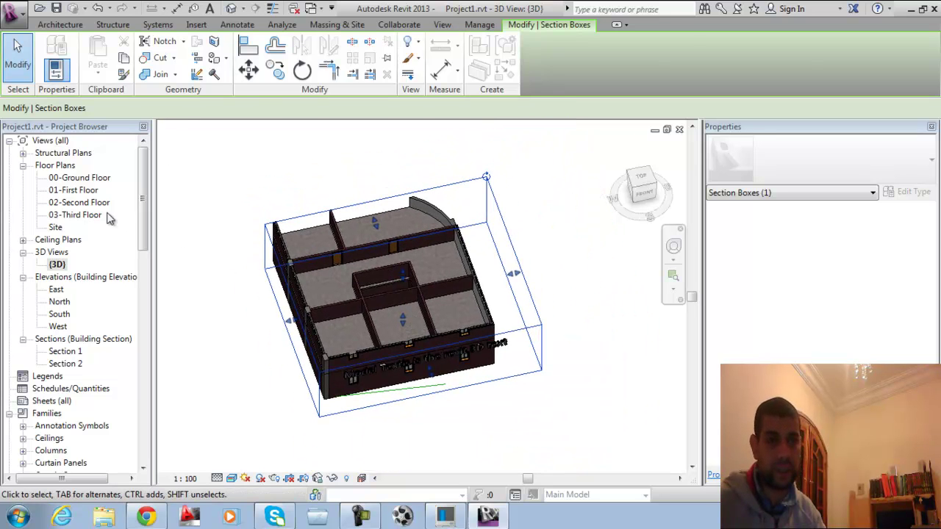
- Deselect the section box and open the 00-Ground Floor plan
click(61, 25)
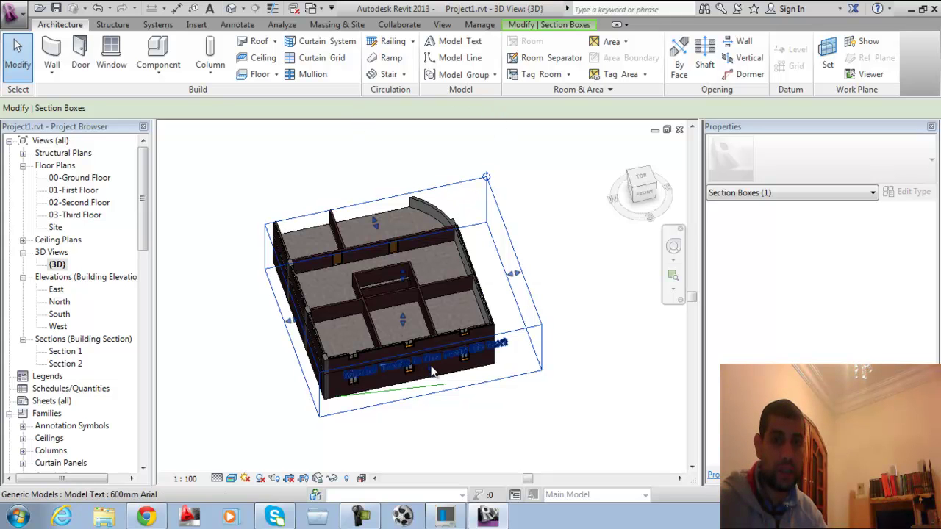
click(528, 145)
scroll(415, 209, up, 1)
middle_drag(504, 233, 423, 232)
double_click(80, 178)
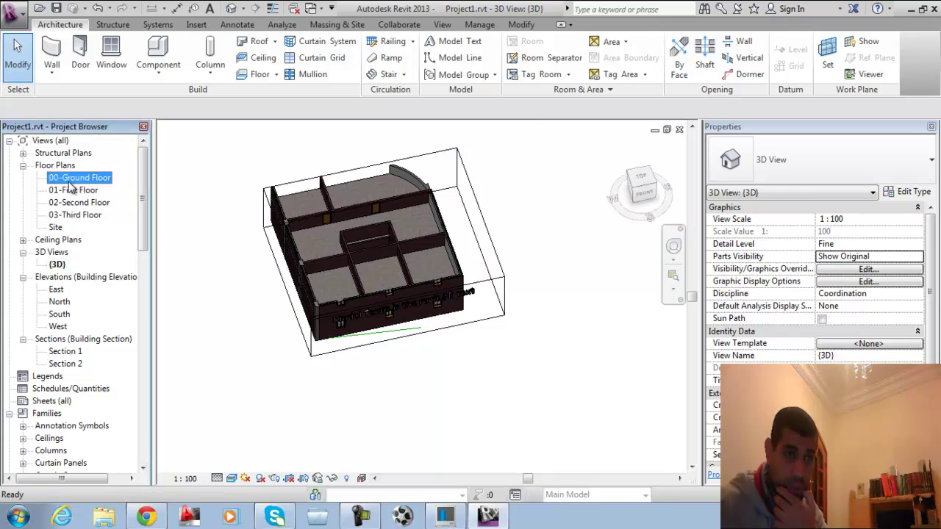
scroll(474, 195, down, 3)
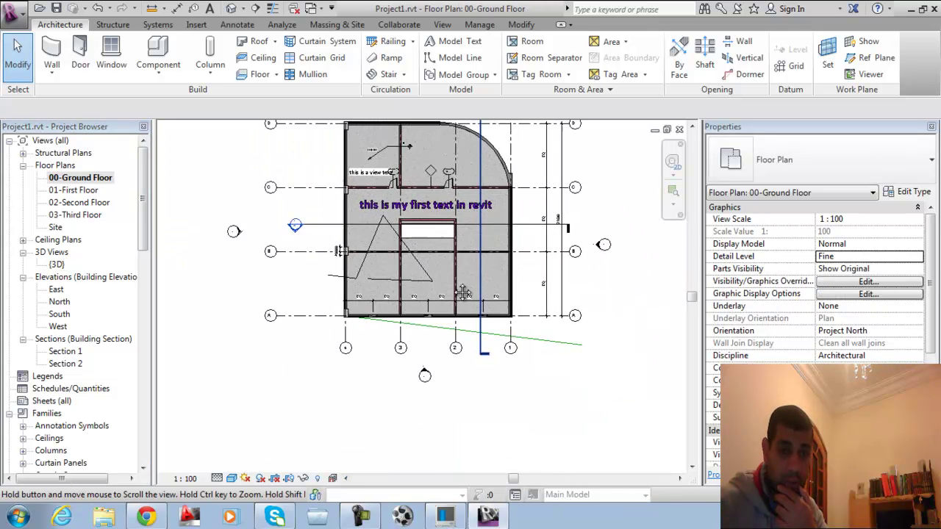
middle_drag(474, 194, 460, 297)
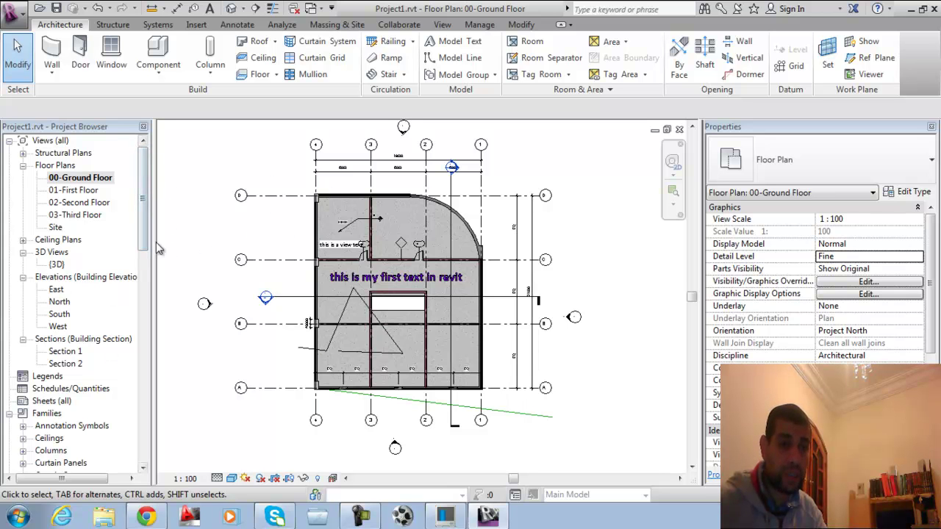
- Start a new sheet under the project's Sheets (all) category
drag(144, 234, 142, 283)
click(63, 240)
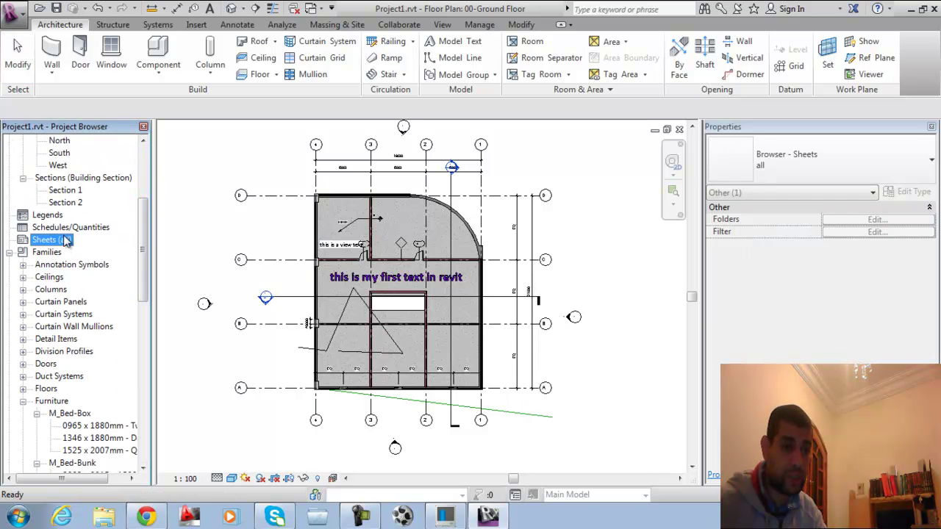
drag(142, 234, 161, 158)
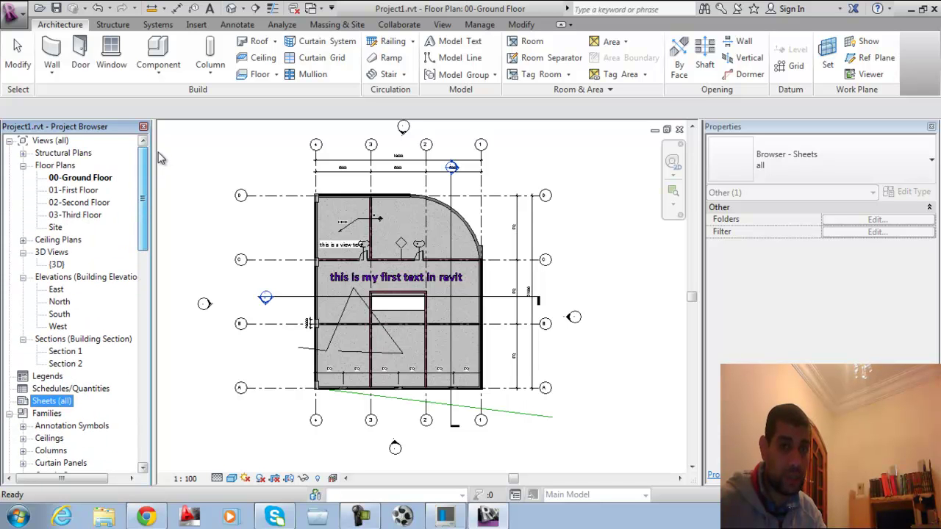
click(199, 24)
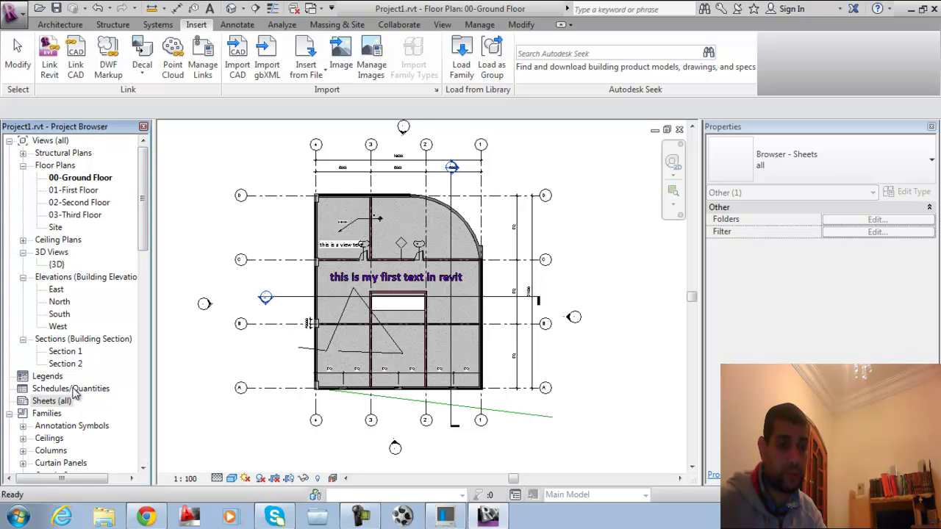
right_click(48, 402)
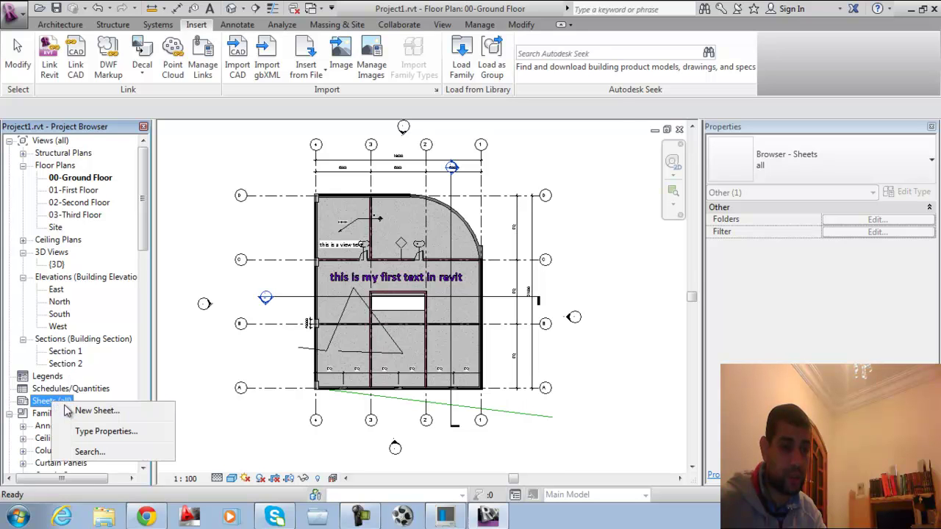
click(83, 413)
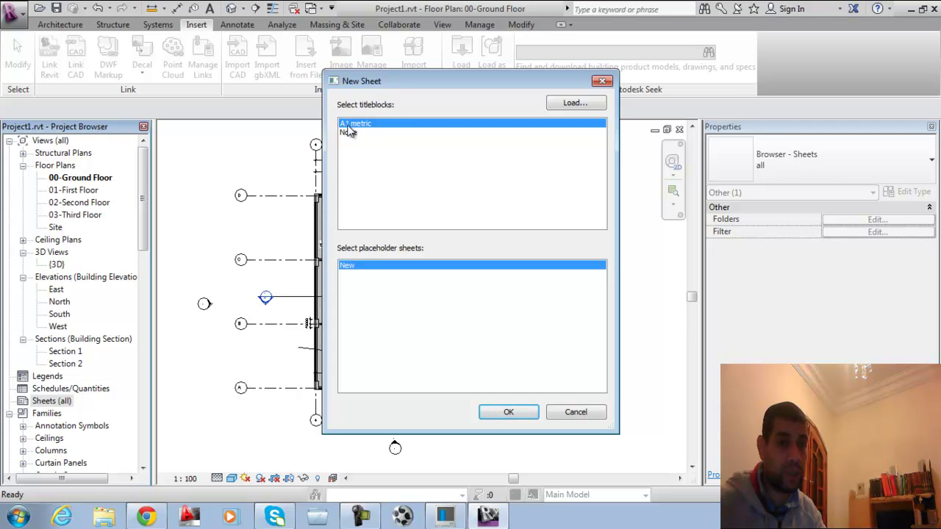
- Load the A0 metric.rfa title block from the US Metric Titleblocks folder and create the sheet with it
click(572, 109)
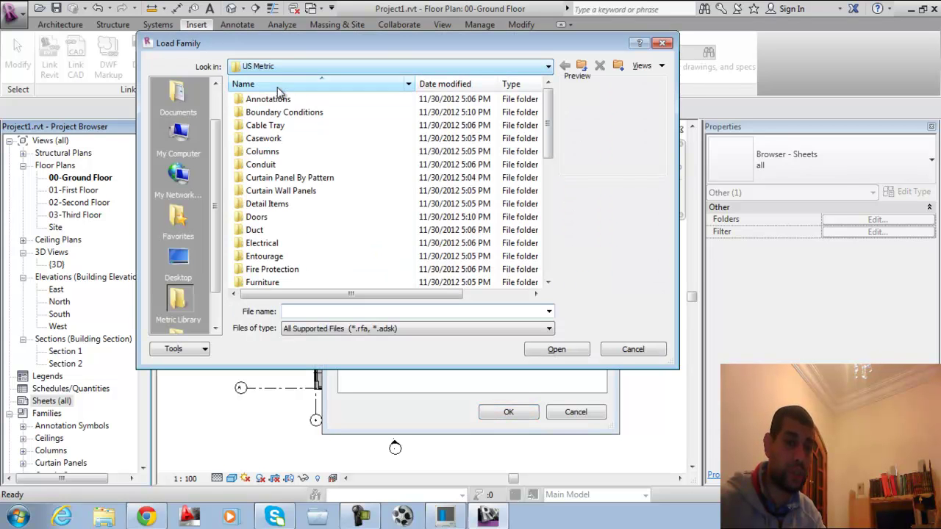
scroll(274, 243, down, 6)
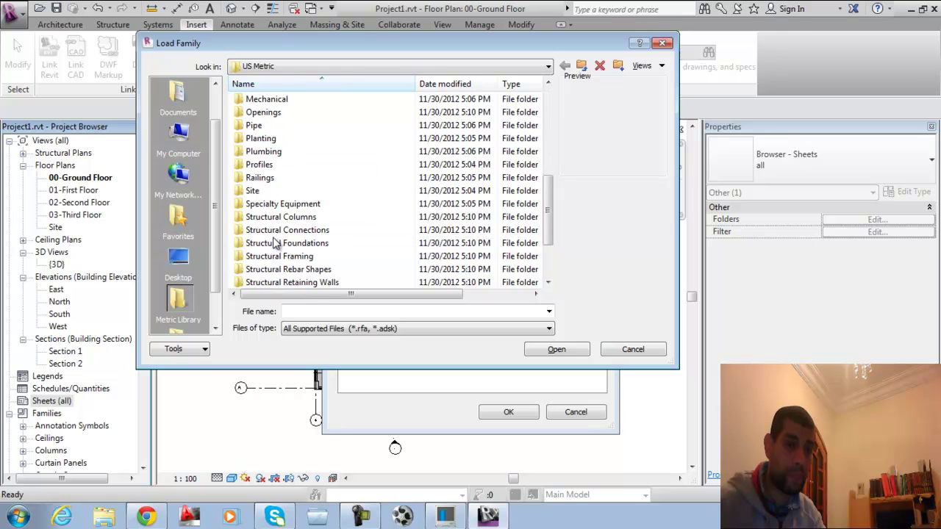
scroll(277, 213, down, 2)
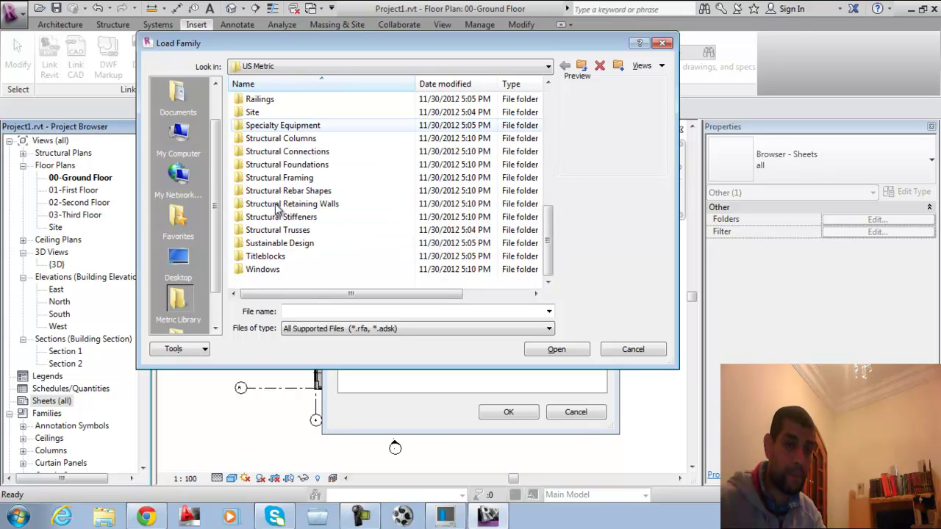
double_click(270, 258)
click(279, 99)
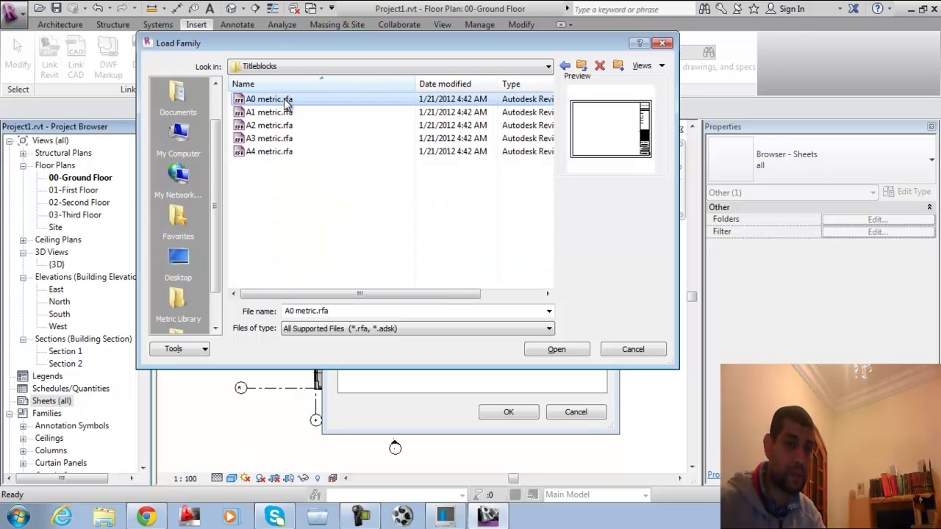
click(556, 350)
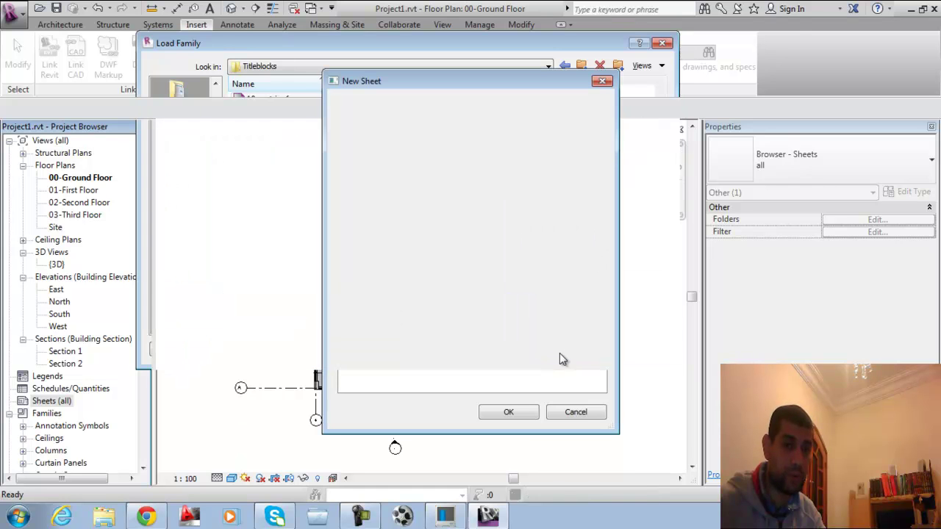
click(507, 414)
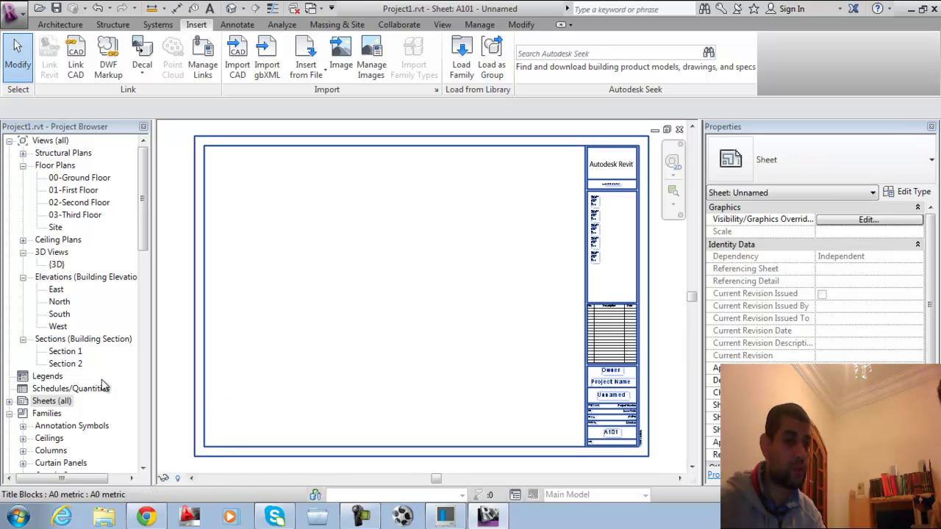
- Expand the project's list of sheets and open sheet A101 - Unnamed
click(8, 401)
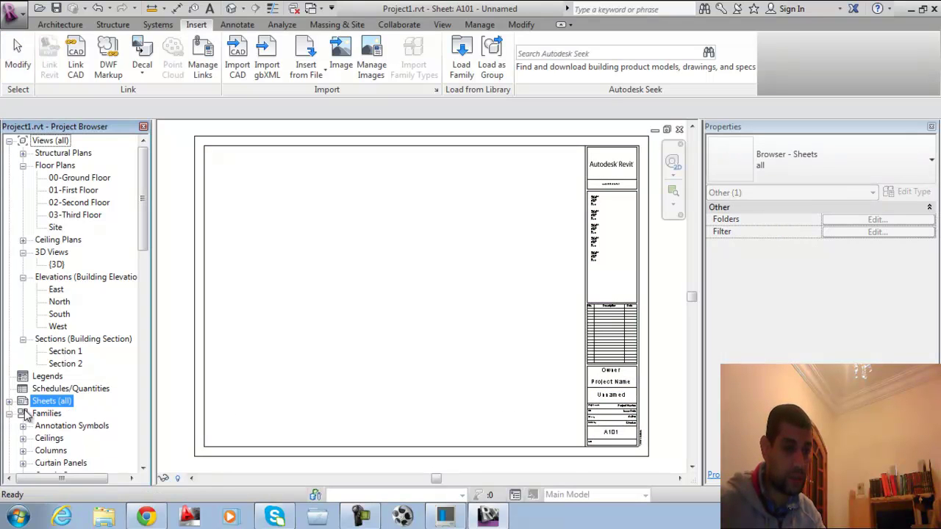
click(51, 415)
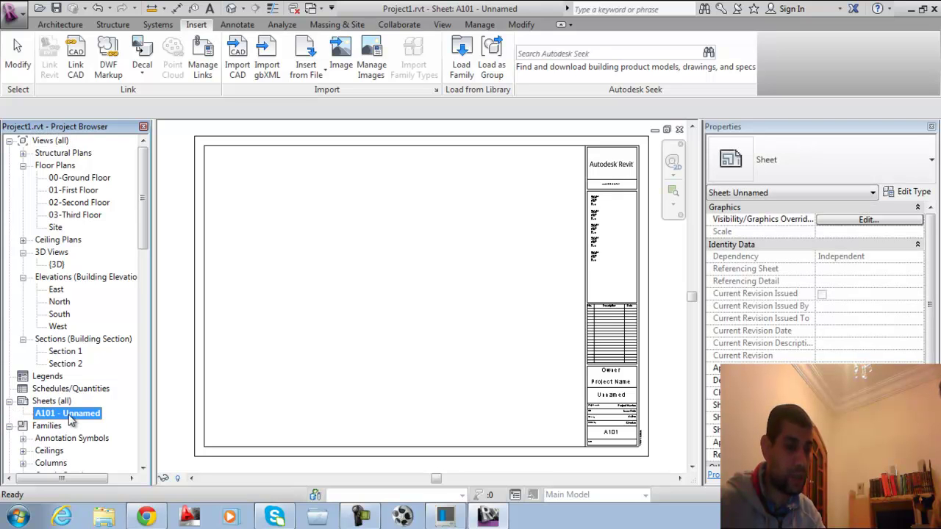
double_click(86, 420)
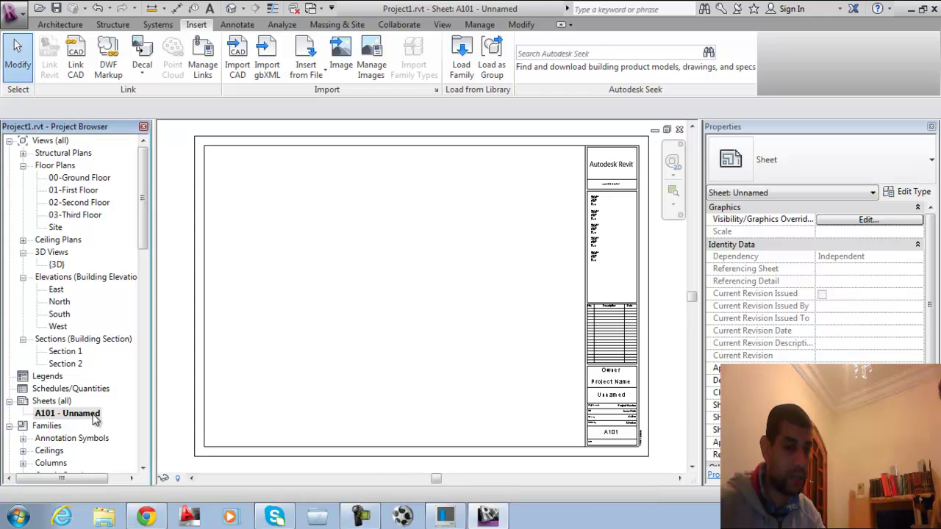
- Examine the A0 title block's project and sheet fields, and open the sheet name for editing without entering a new one
scroll(551, 309, up, 5)
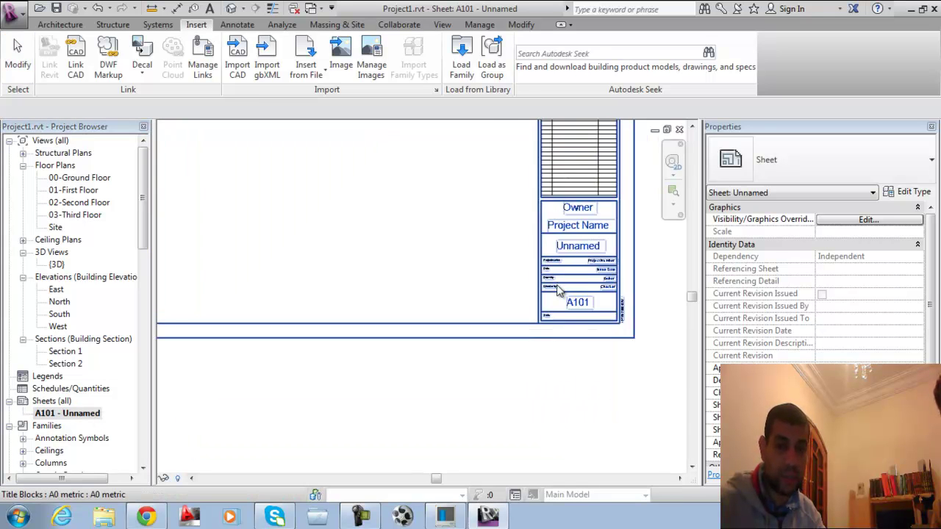
scroll(548, 327, up, 1)
scroll(583, 340, down, 5)
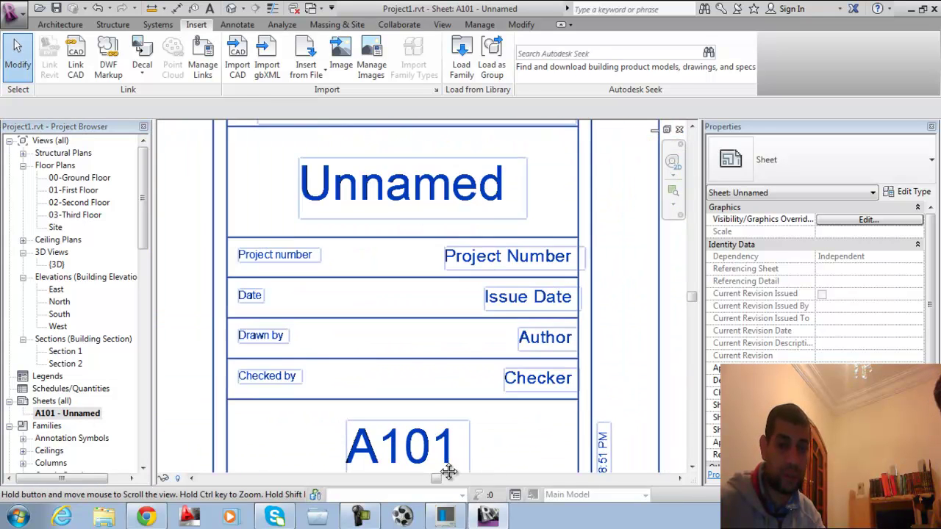
click(456, 296)
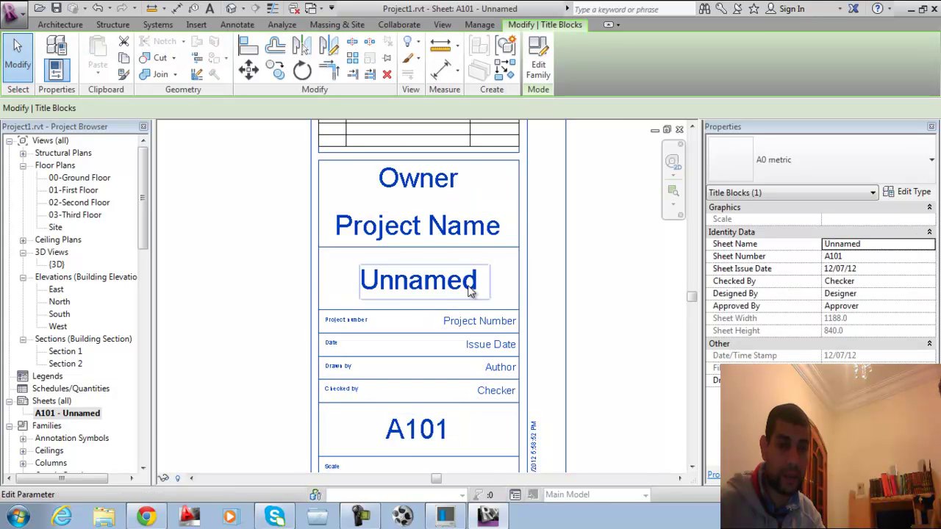
scroll(467, 290, down, 2)
click(463, 288)
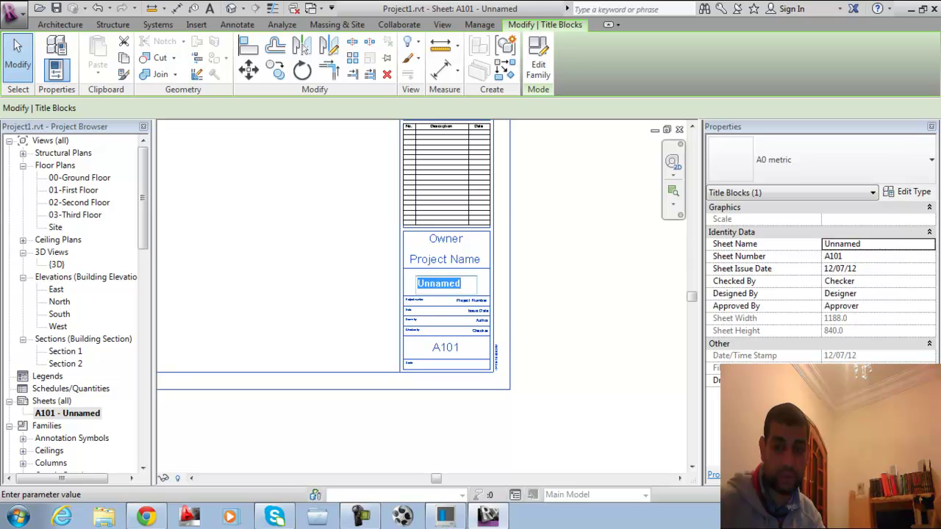
scroll(336, 221, down, 5)
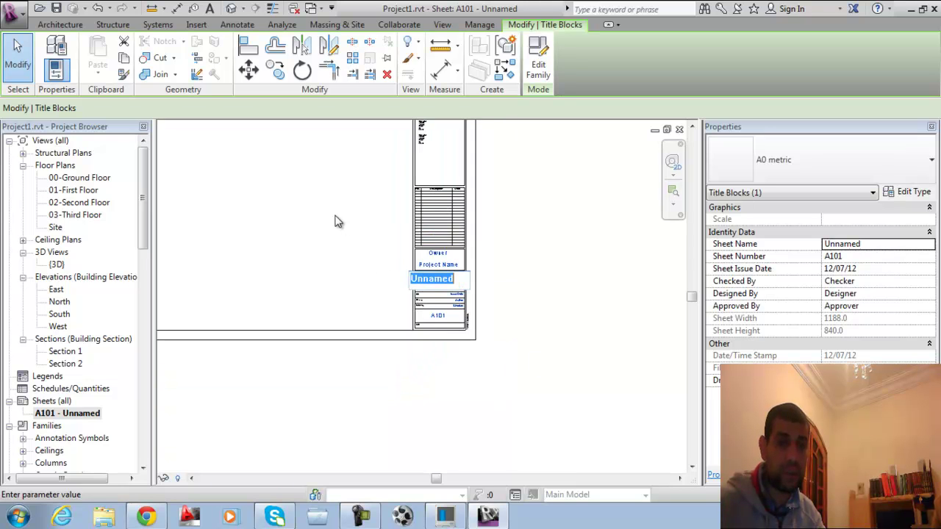
click(556, 296)
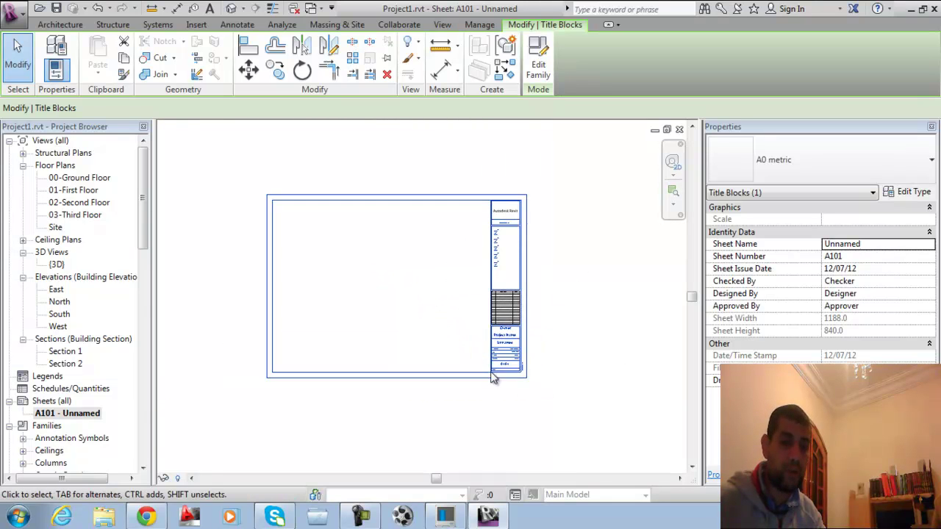
- Place the 00-Ground Floor plan view near the middle of sheet A101's drawing area
click(100, 180)
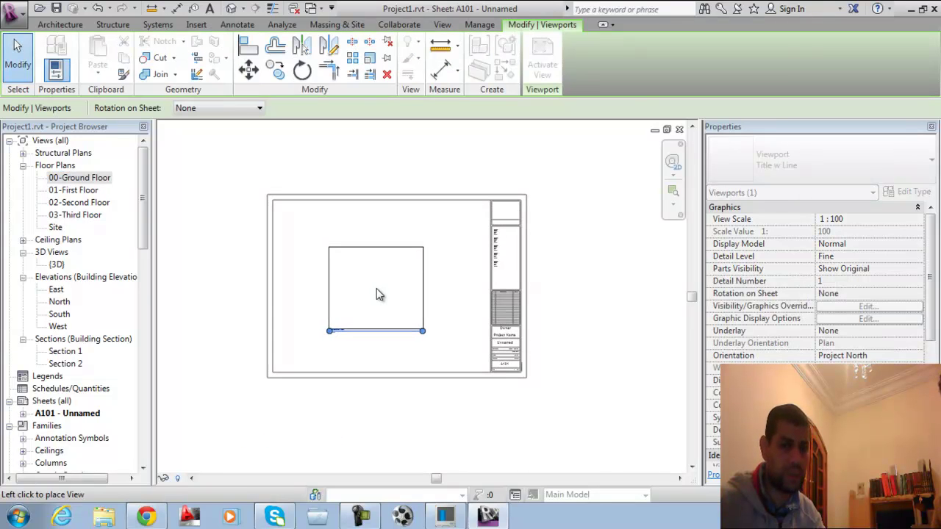
click(377, 292)
scroll(336, 335, up, 2)
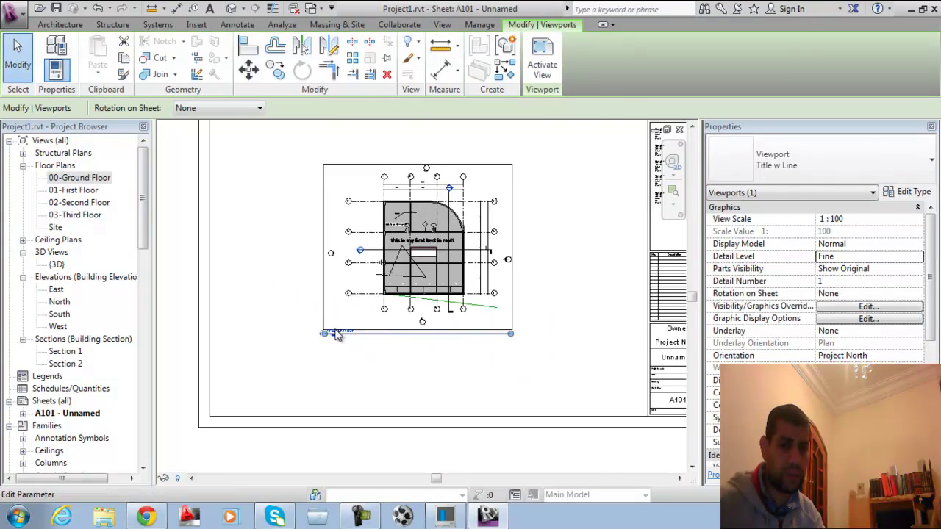
- Examine the title, detail number and scale label beneath the ground floor viewport on the sheet
scroll(336, 334, up, 3)
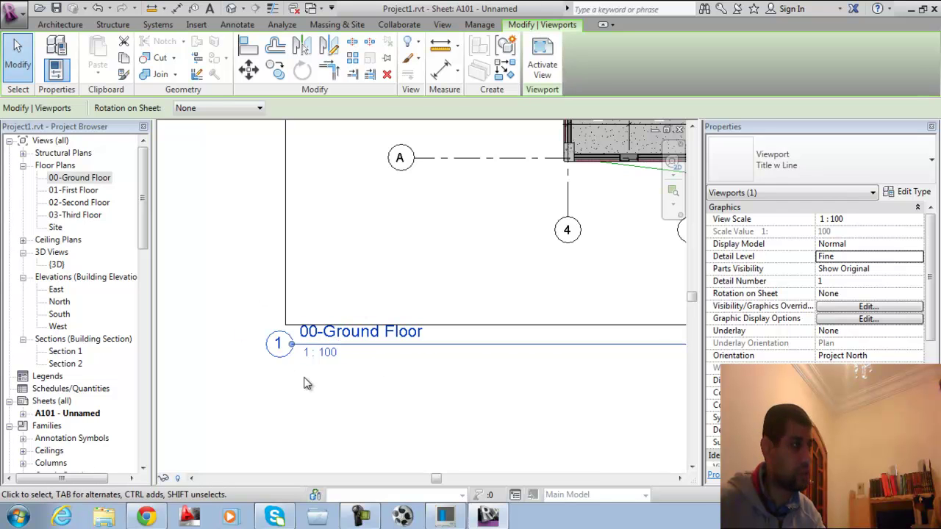
middle_drag(492, 384, 456, 388)
scroll(530, 378, down, 1)
scroll(439, 378, down, 2)
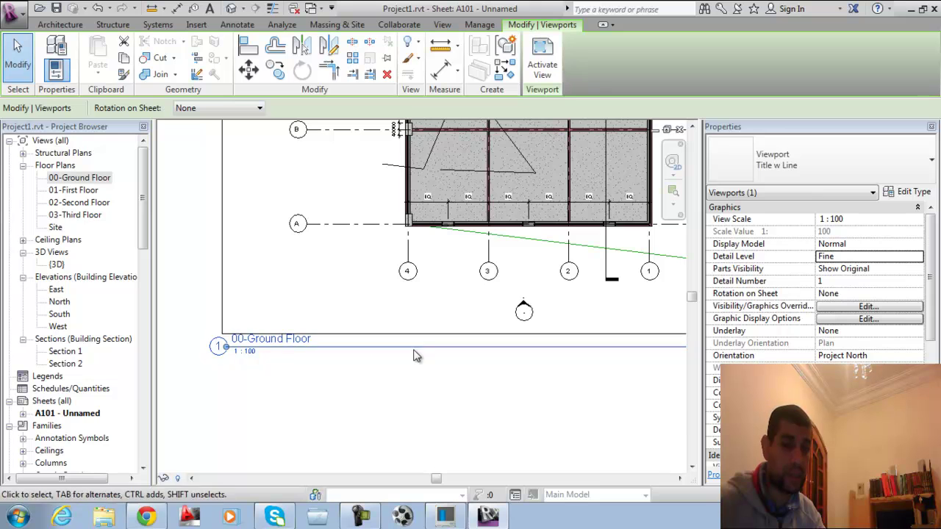
scroll(566, 417, down, 2)
- Select the A0 title block and open its owner, sheet name and project name fields for editing without entering new values
middle_drag(647, 401, 368, 325)
scroll(415, 333, up, 5)
middle_drag(492, 269, 463, 430)
scroll(493, 266, down, 1)
click(470, 375)
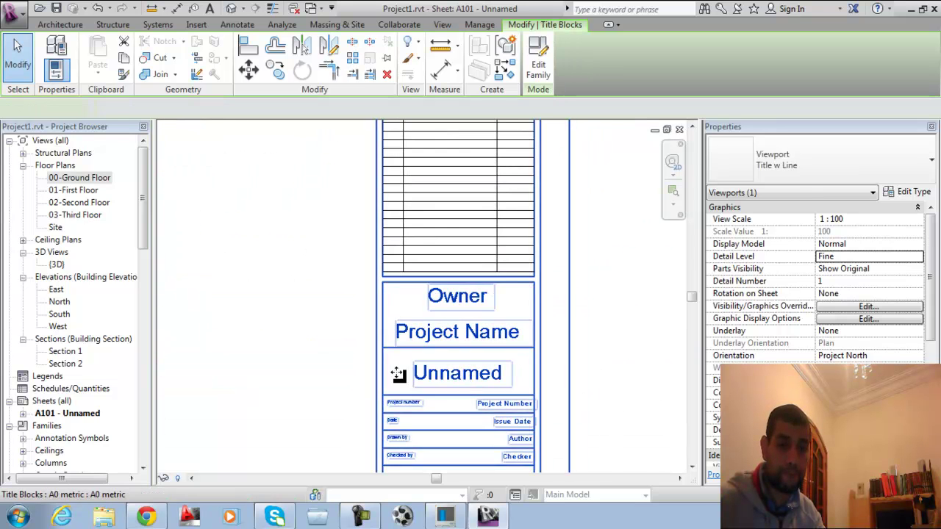
click(470, 296)
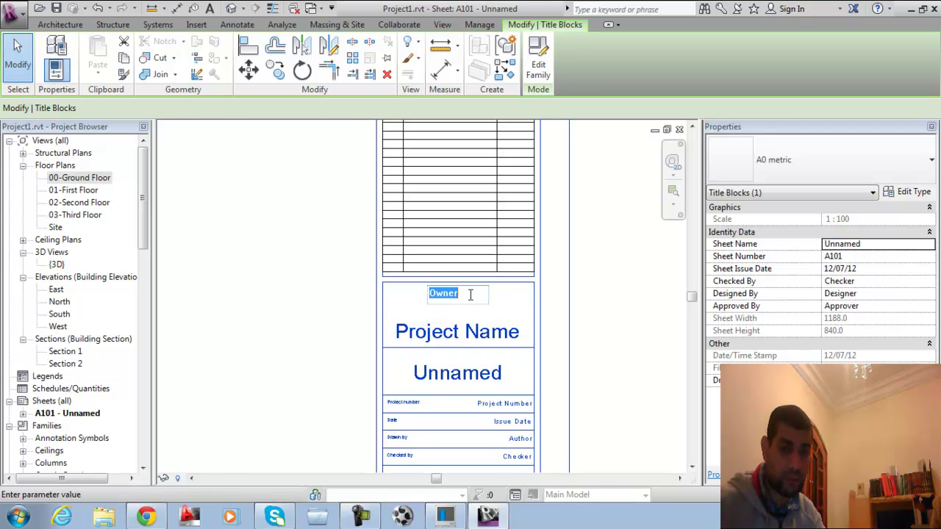
click(454, 340)
click(476, 375)
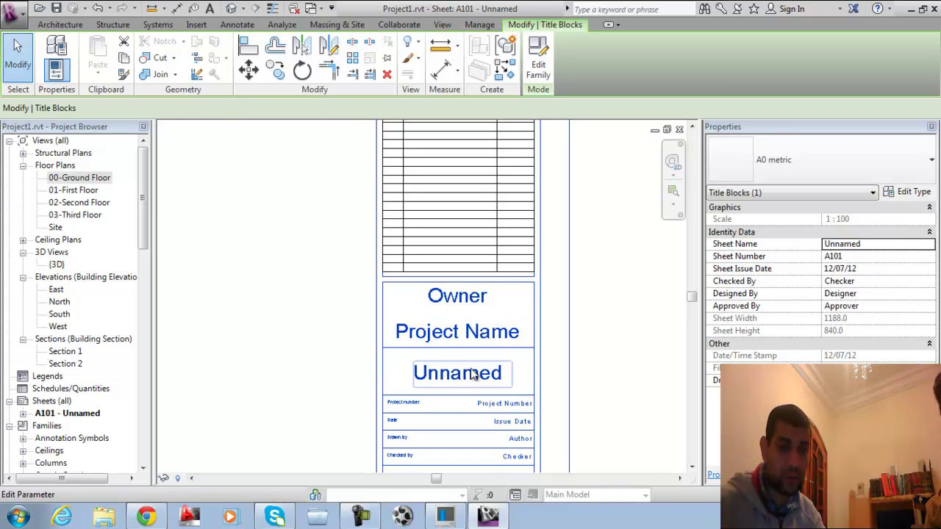
click(476, 375)
click(474, 347)
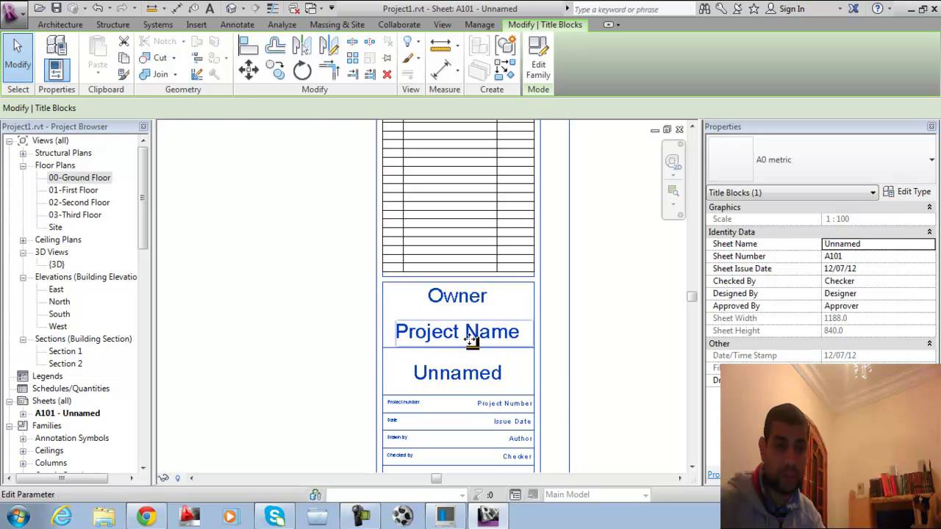
click(475, 337)
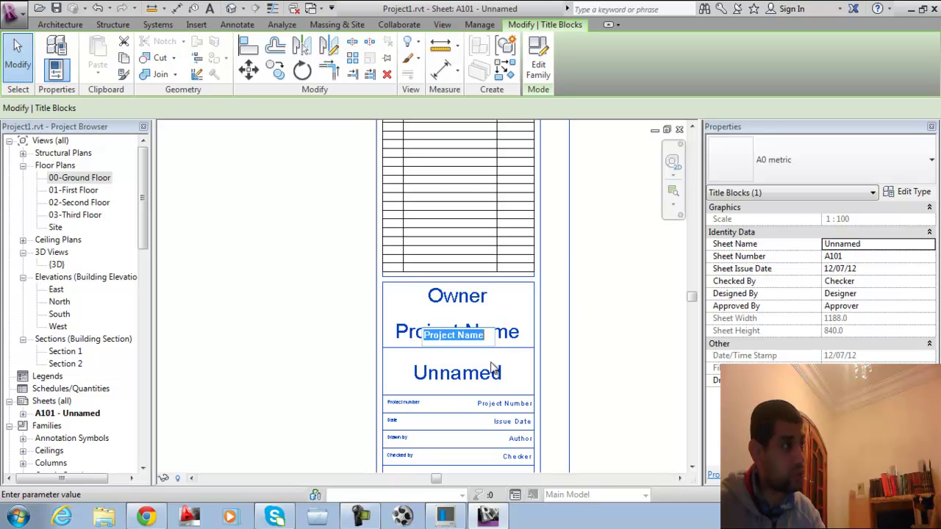
scroll(529, 340, down, 2)
click(625, 346)
middle_drag(624, 346, 642, 316)
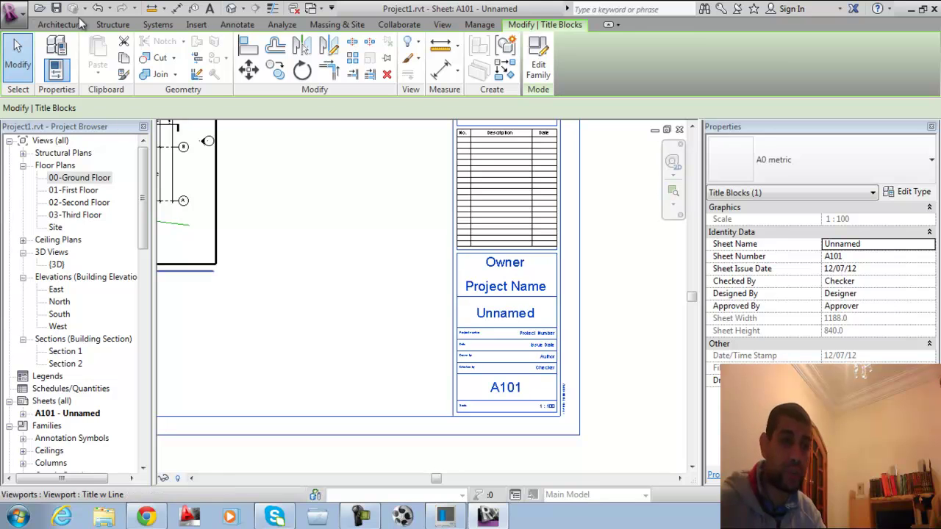
- Find the project management settings, and examine the title block's project number, date, author and checker fields and the whole sheet
click(237, 24)
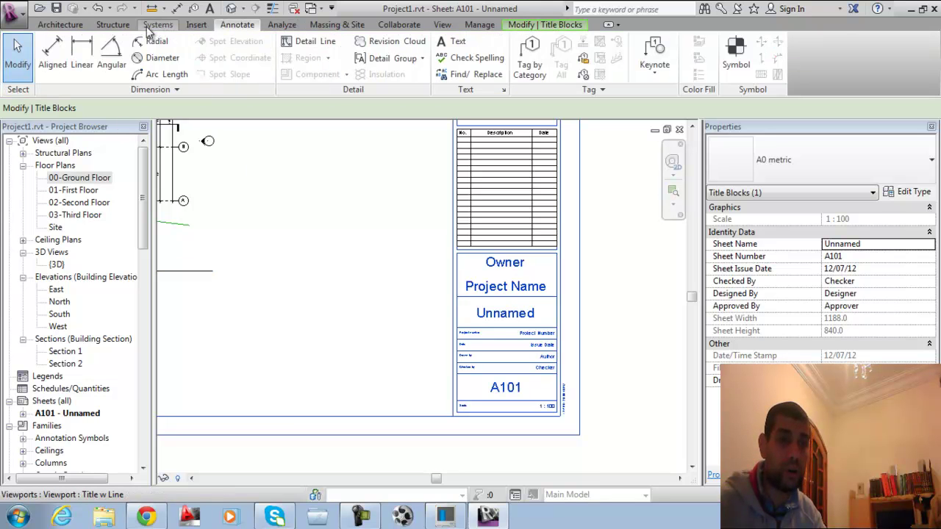
click(112, 25)
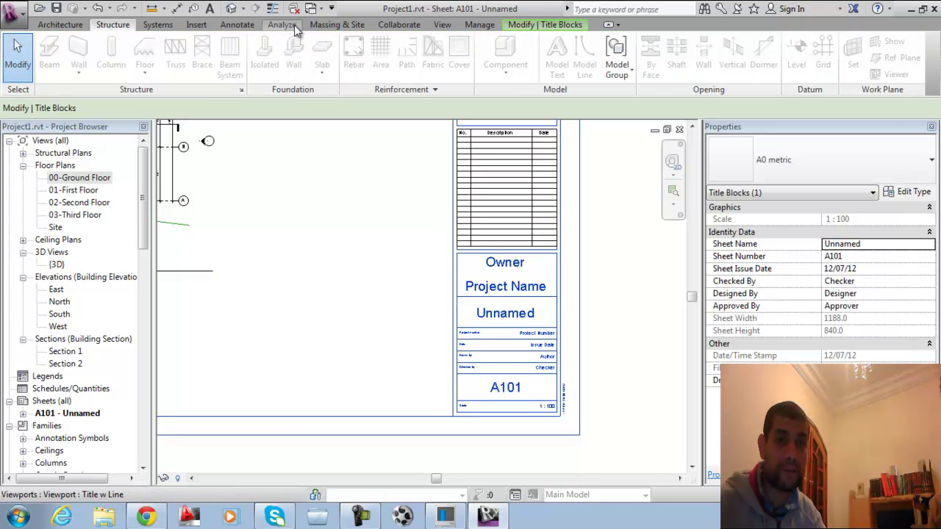
click(479, 24)
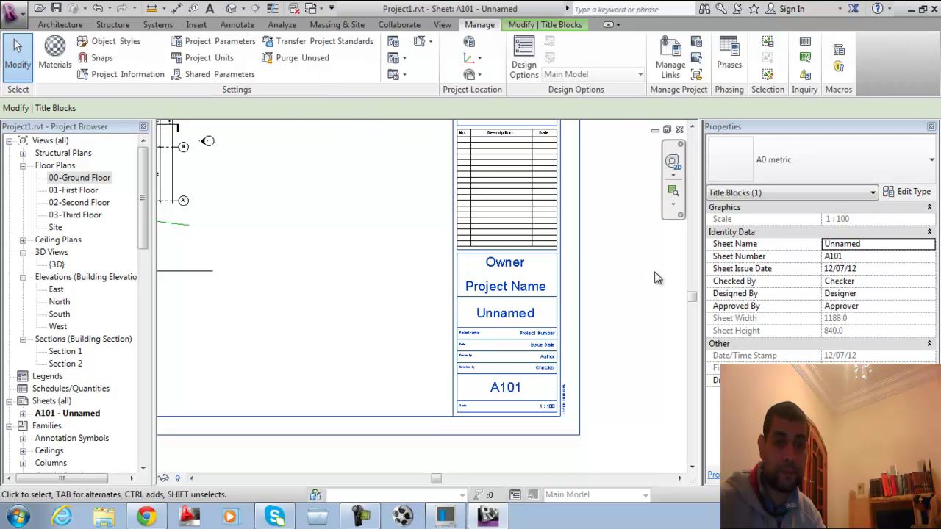
scroll(497, 332, down, 4)
scroll(530, 349, up, 8)
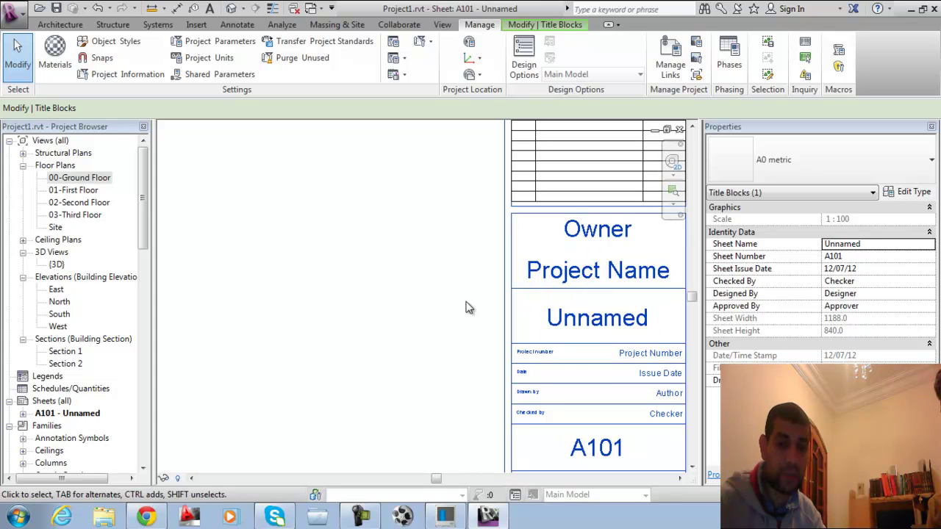
scroll(467, 304, down, 2)
scroll(592, 336, up, 4)
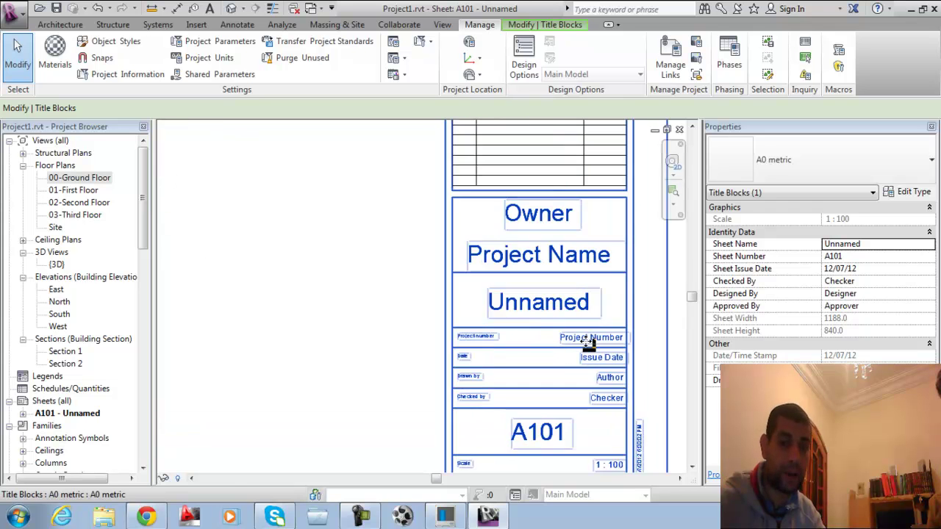
click(659, 265)
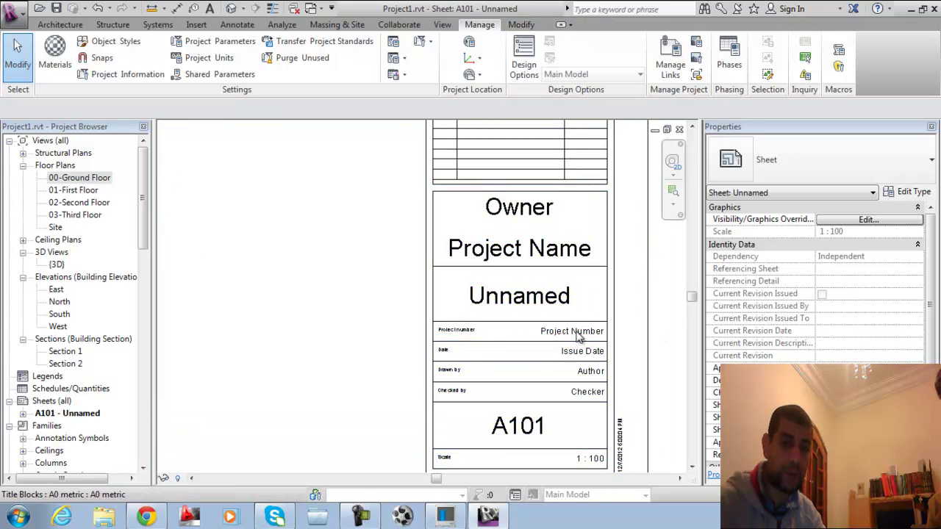
scroll(311, 269, down, 4)
middle_drag(311, 269, 480, 396)
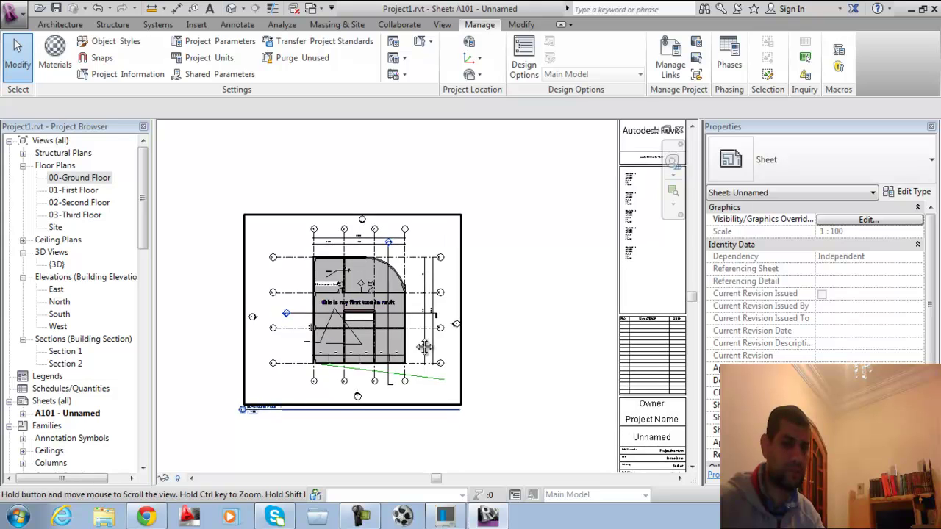
scroll(487, 298, down, 2)
middle_drag(487, 299, 465, 329)
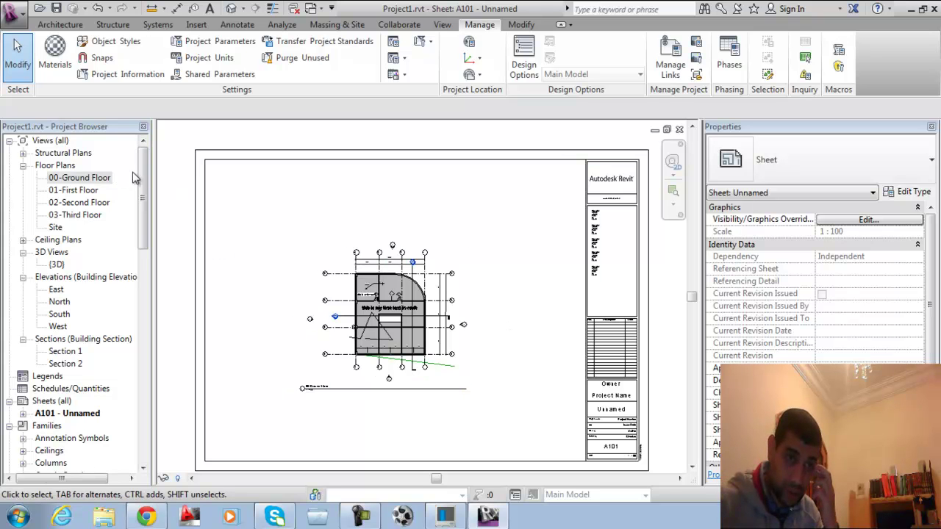
- Review the project parameters, the options for adding a parameter and the project units, leaving everything without changes
click(88, 178)
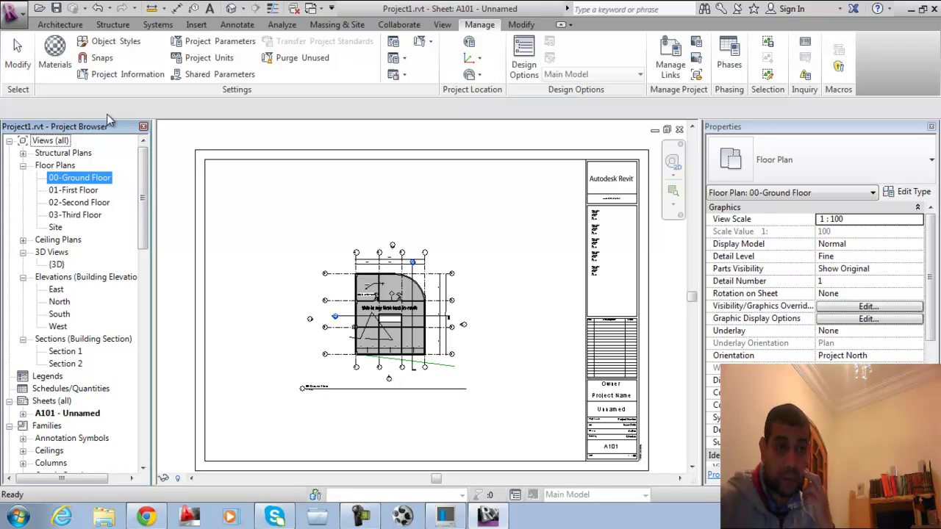
click(187, 44)
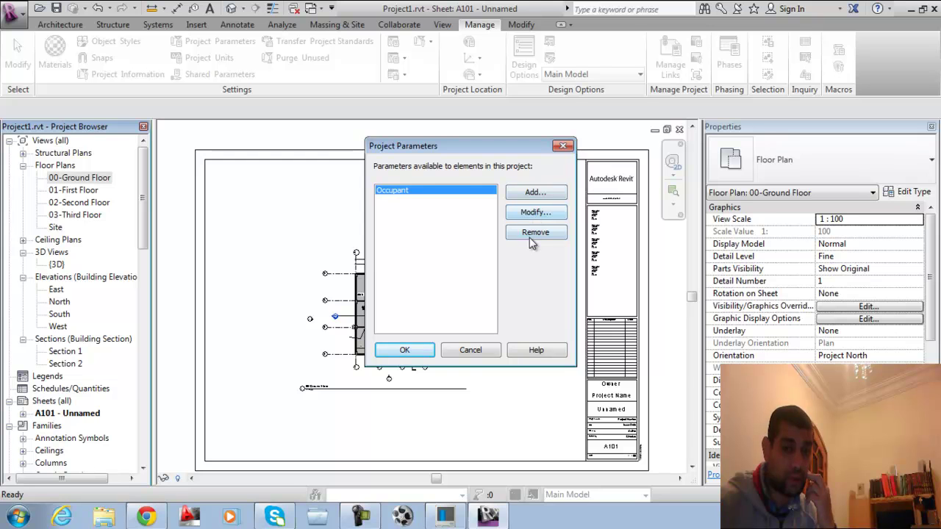
click(537, 194)
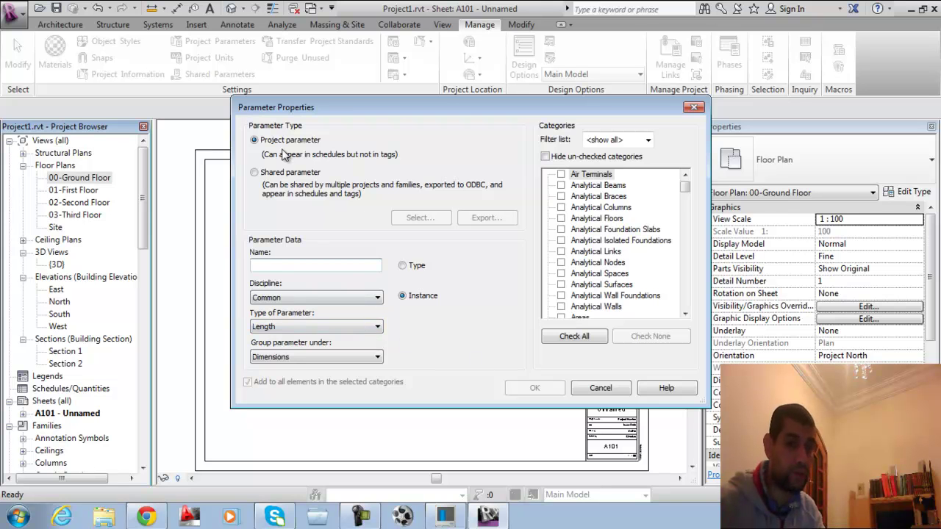
click(615, 389)
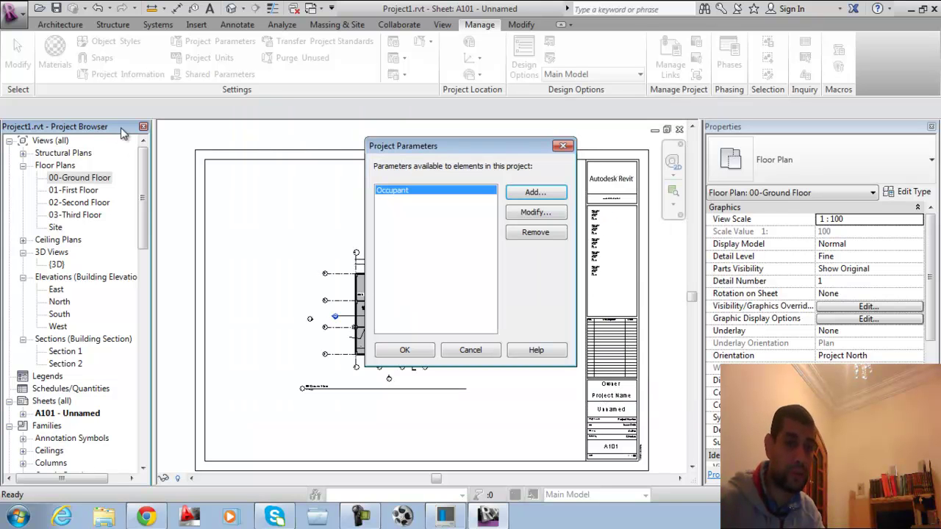
click(471, 350)
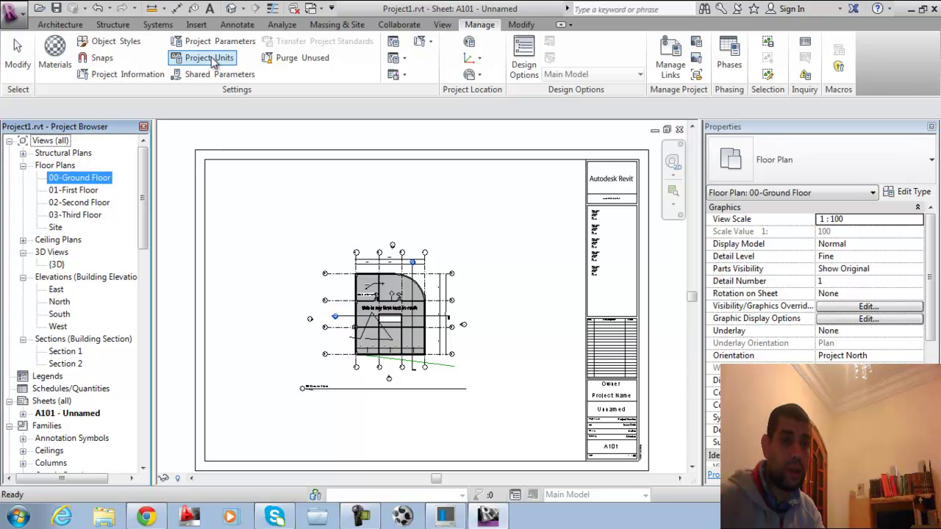
click(230, 61)
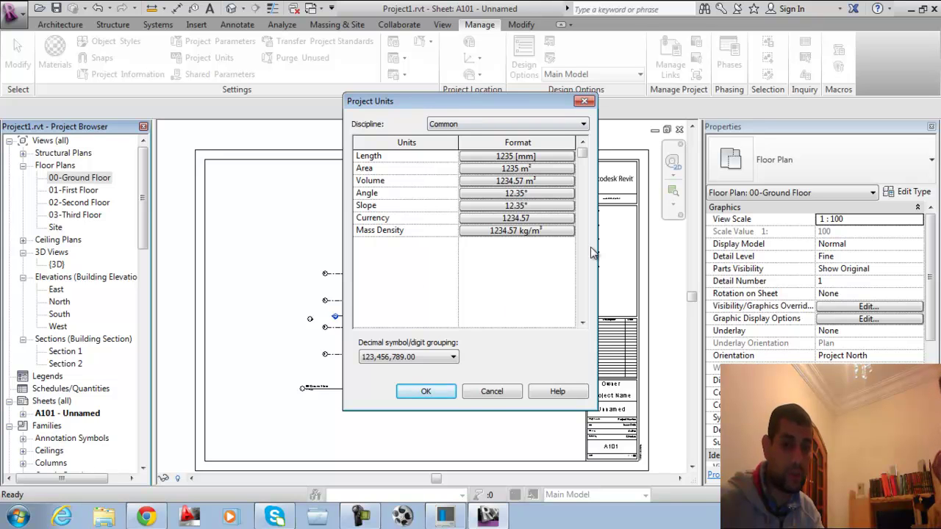
click(492, 391)
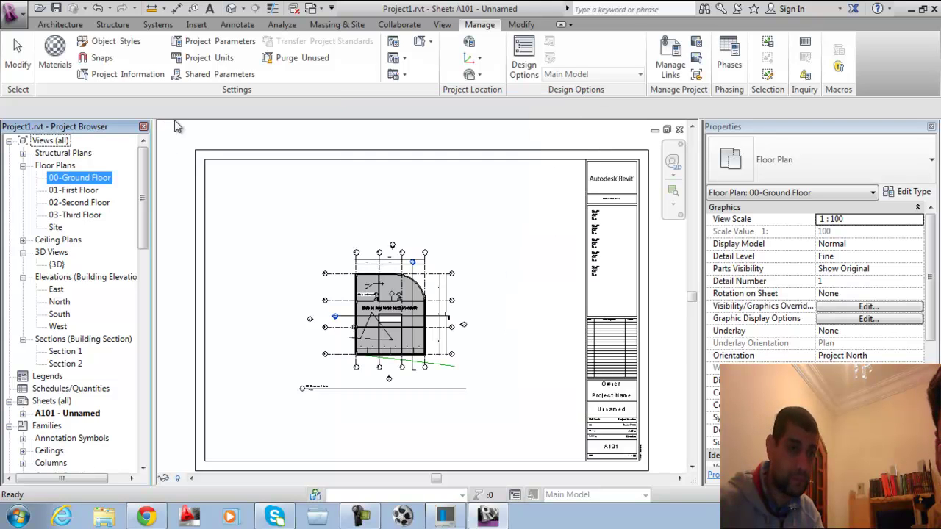
- In the project information, set the organization name to ZFP and the organization description to "Arch. structure"
click(130, 76)
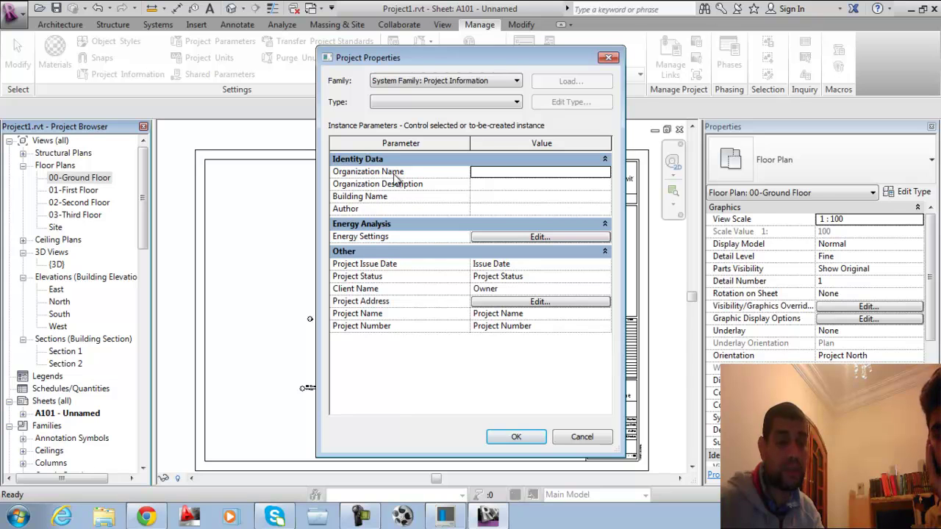
click(504, 173)
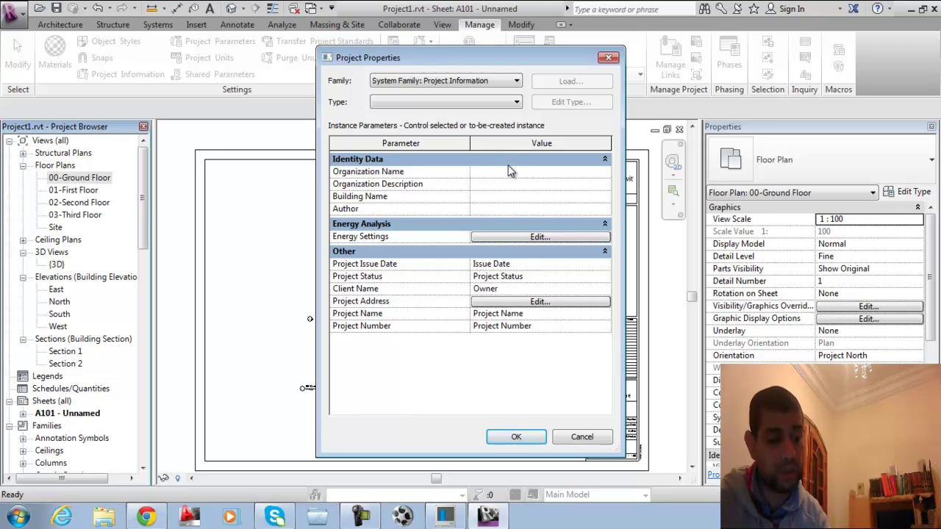
text(ZF)
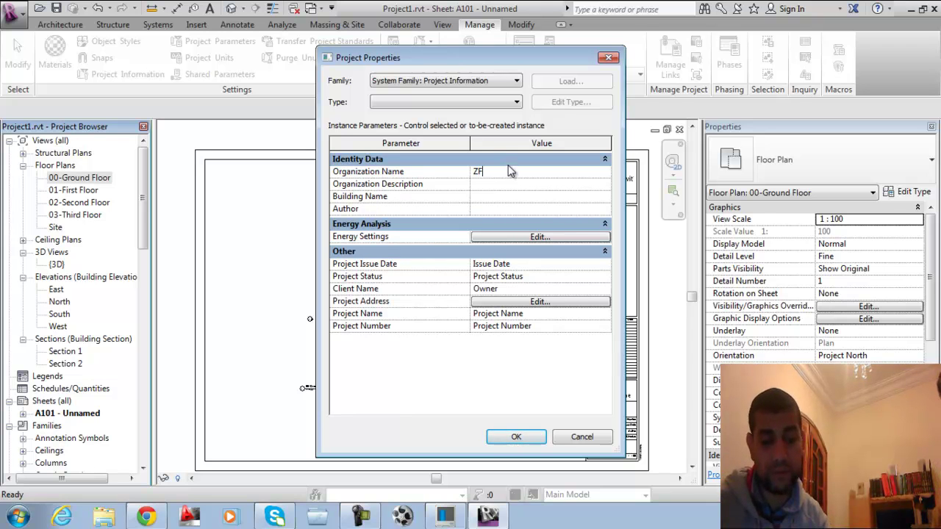
text(P)
key(Return)
click(494, 188)
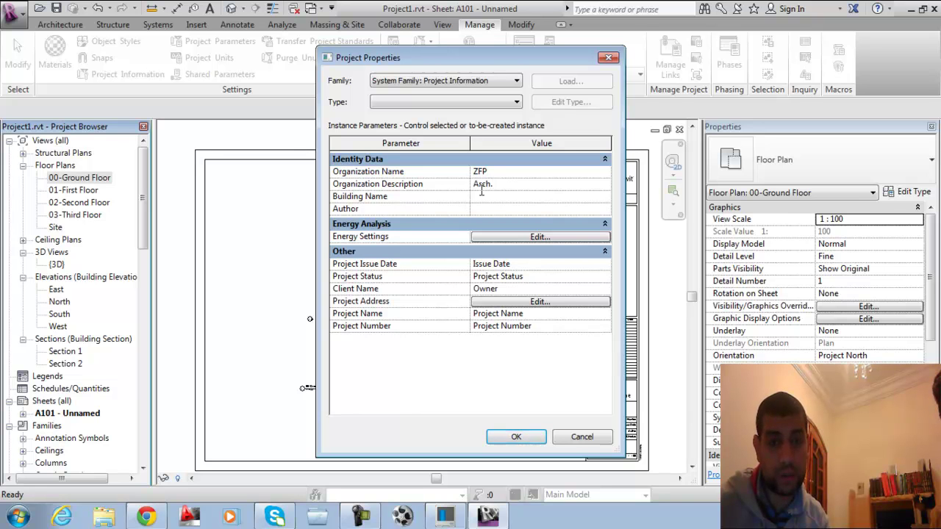
text(Arch. structure)
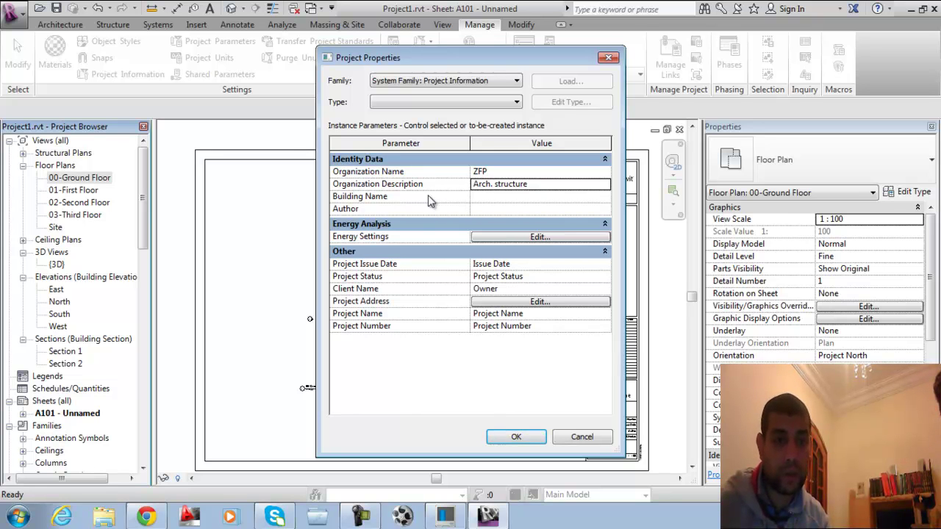
- Set the building name to Hotel, enter the author's name, and apply the project information
click(495, 198)
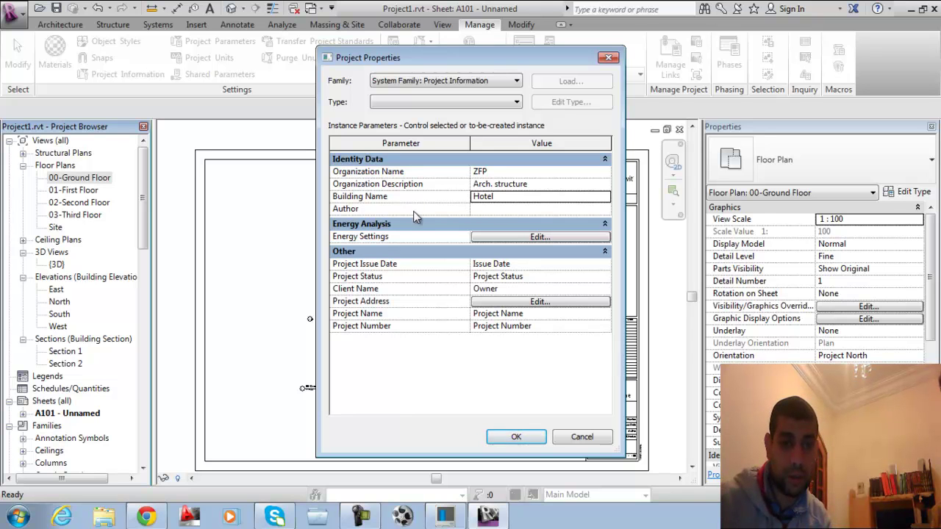
click(506, 211)
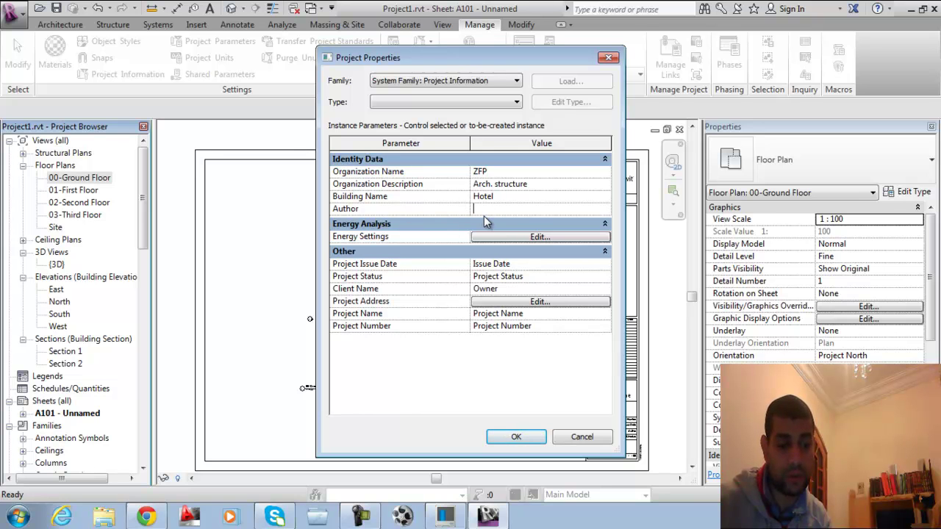
text(Fa)
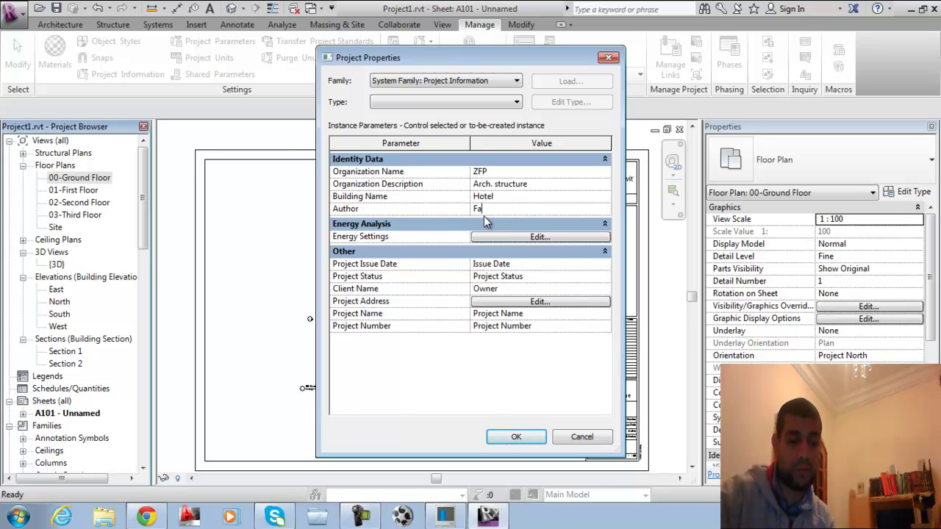
text(yaz)
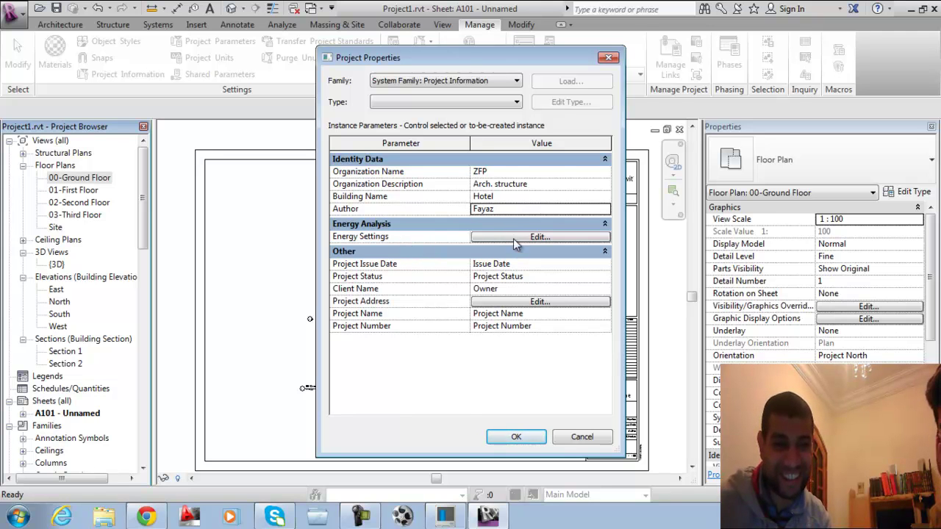
click(513, 238)
click(575, 440)
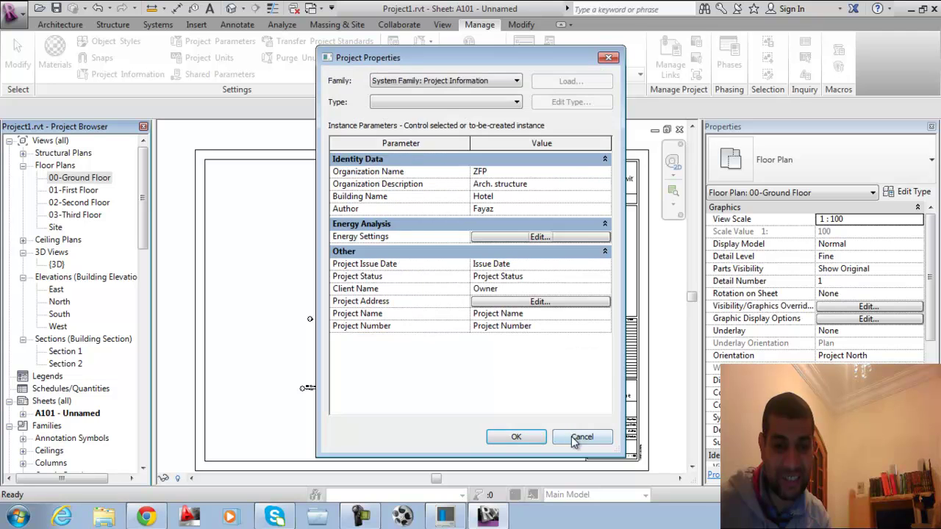
click(516, 436)
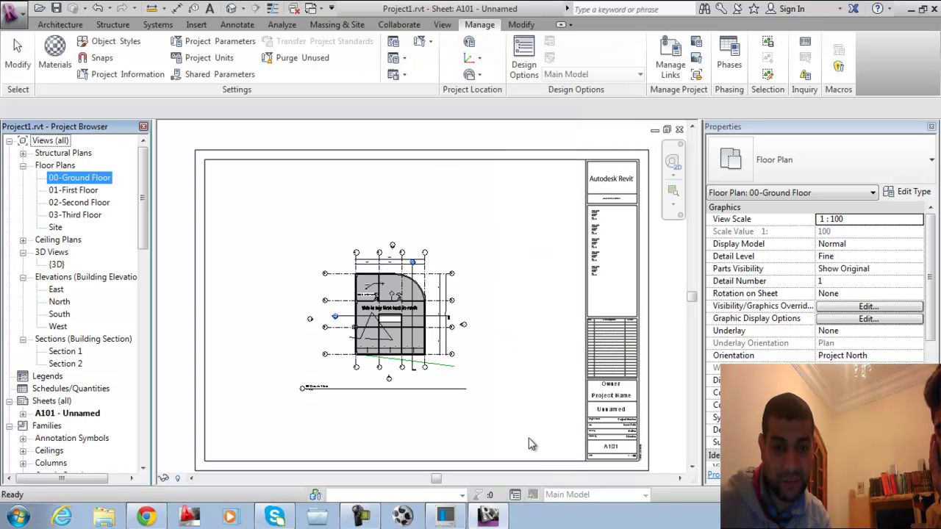
- Examine the project fields in sheet A101's title block and compare the sheet with the 00-Ground Floor plan view
click(507, 336)
scroll(506, 337, down, 2)
scroll(627, 397, up, 5)
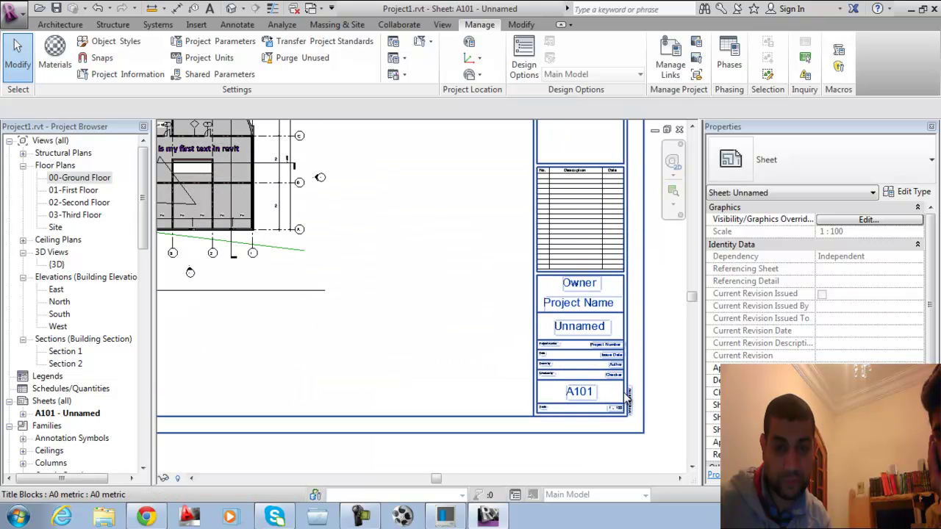
right_click(607, 302)
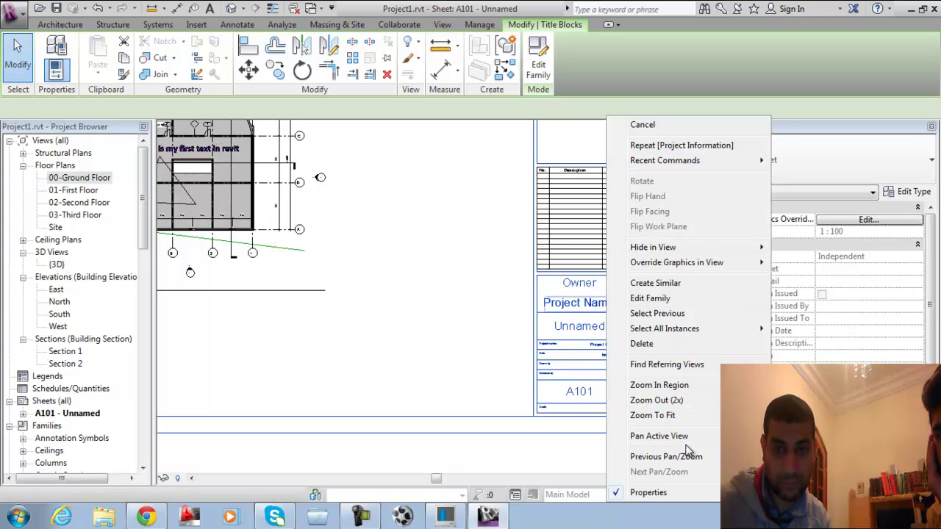
key(Escape)
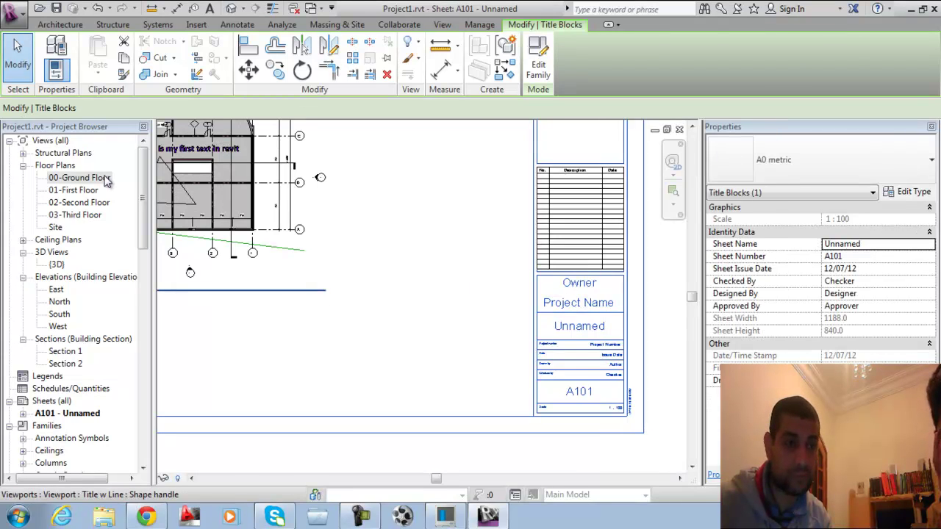
double_click(81, 178)
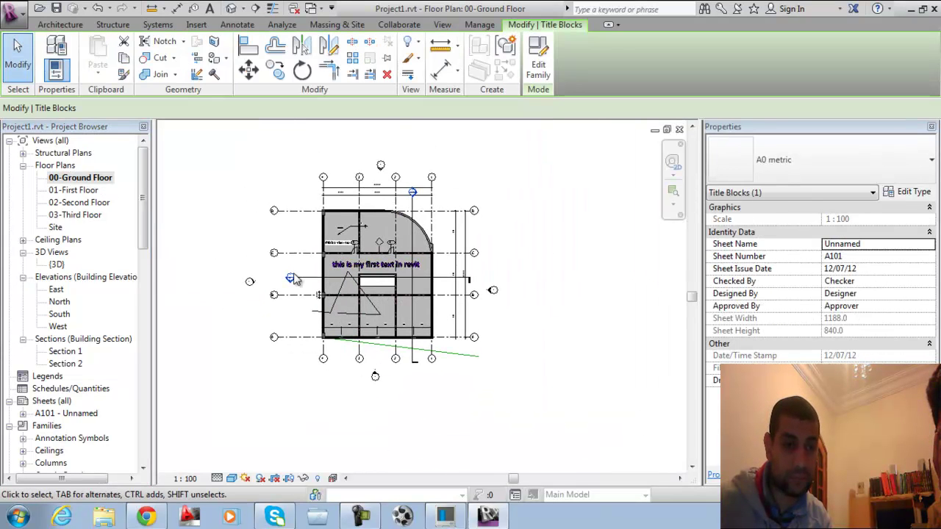
double_click(74, 414)
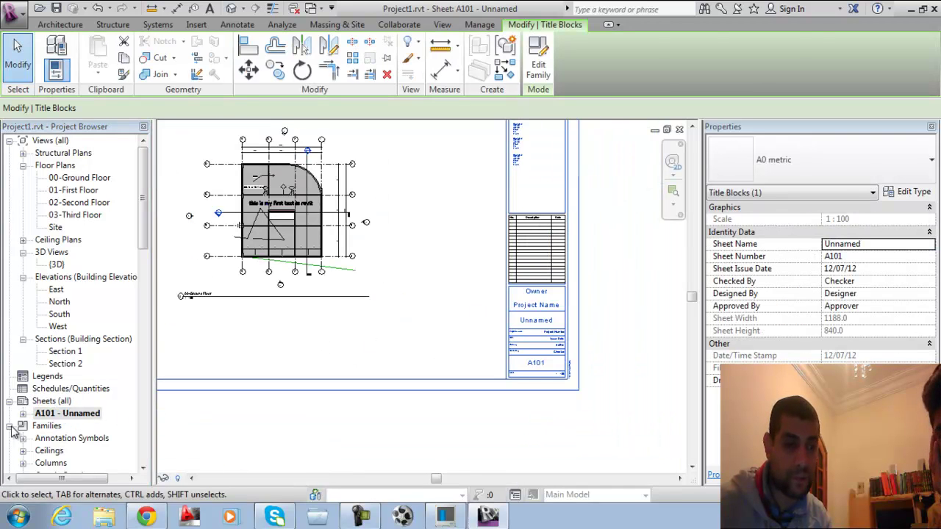
- Create a second sheet using the A0 metric title block
right_click(61, 400)
click(92, 411)
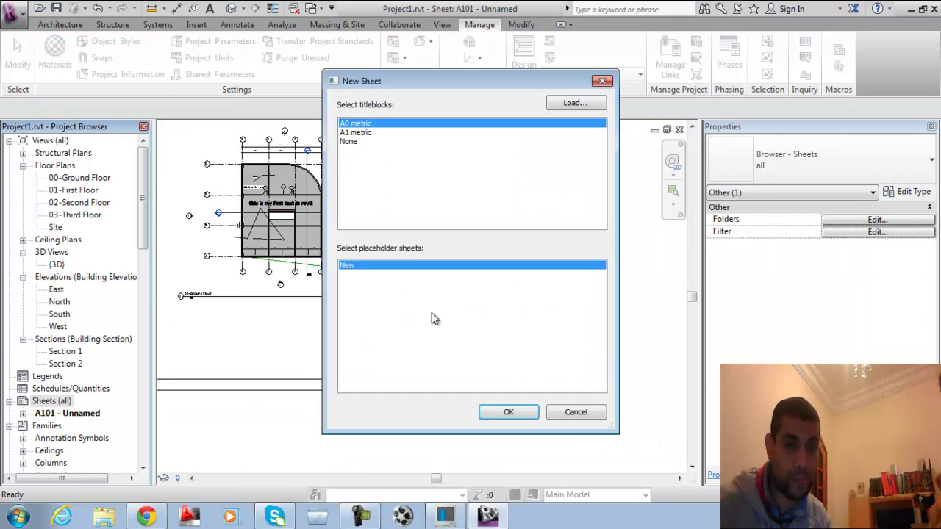
click(500, 414)
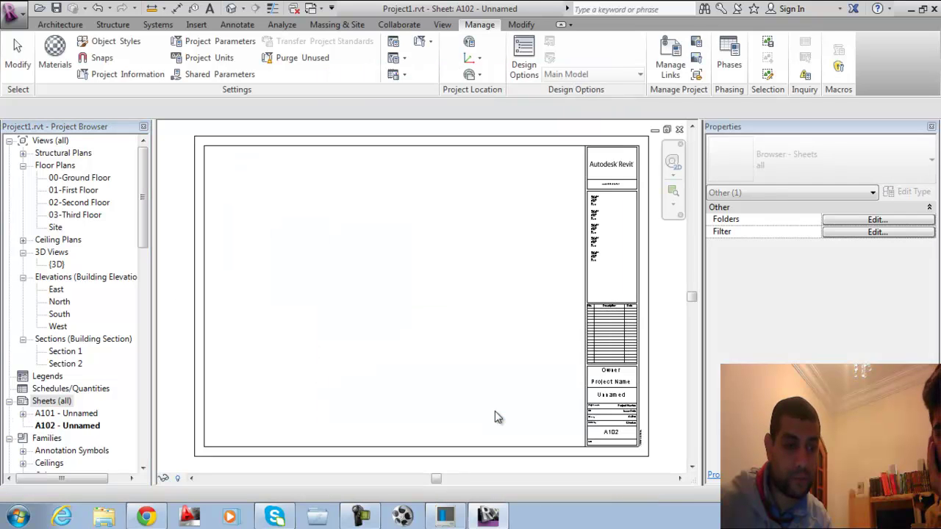
- Place the 01-First Floor plan near the middle of sheet A102
click(86, 191)
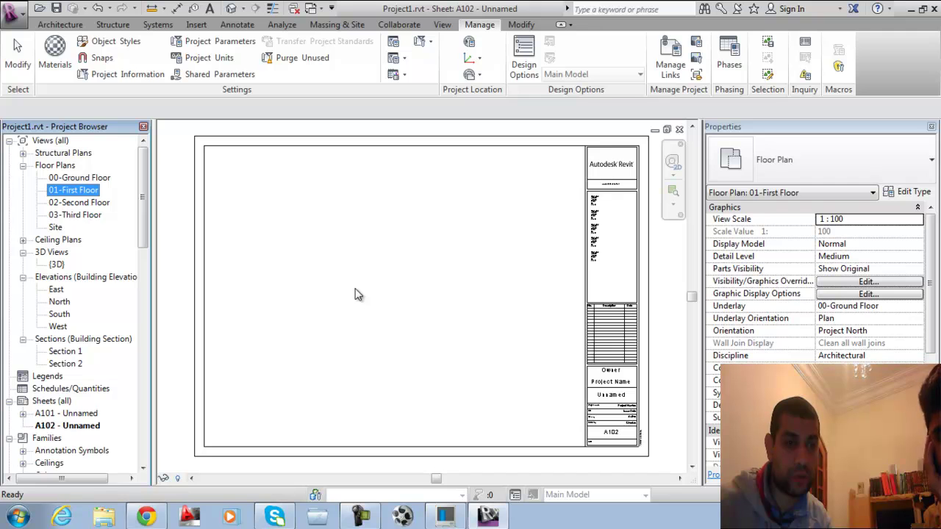
drag(355, 289, 366, 290)
click(410, 282)
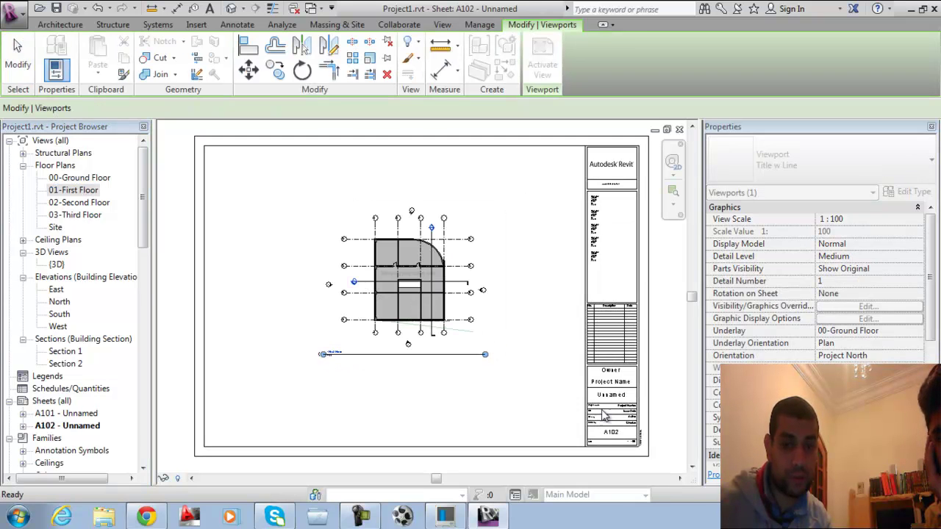
- Select sheet A102's title block and examine its sheet name and other identity data
click(664, 362)
scroll(664, 384, up, 2)
middle_drag(664, 382, 639, 322)
click(576, 269)
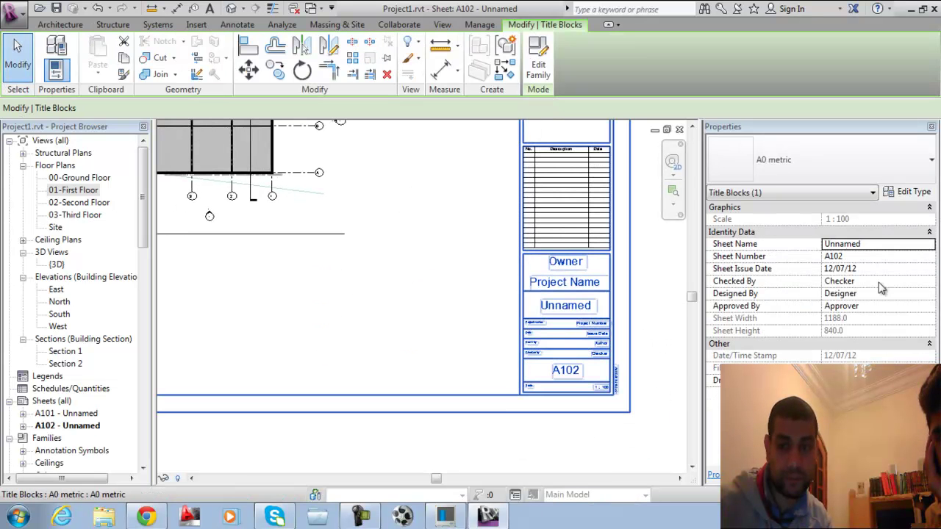
click(799, 245)
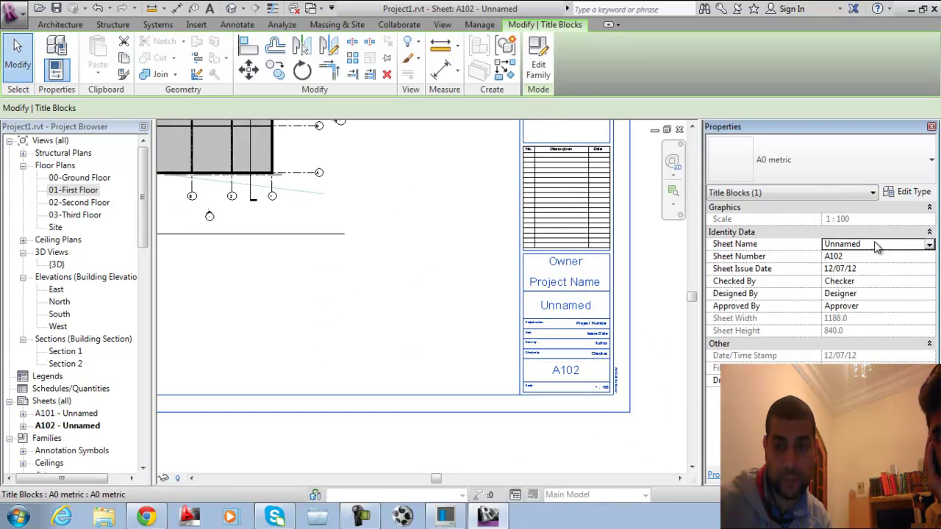
click(929, 246)
click(809, 248)
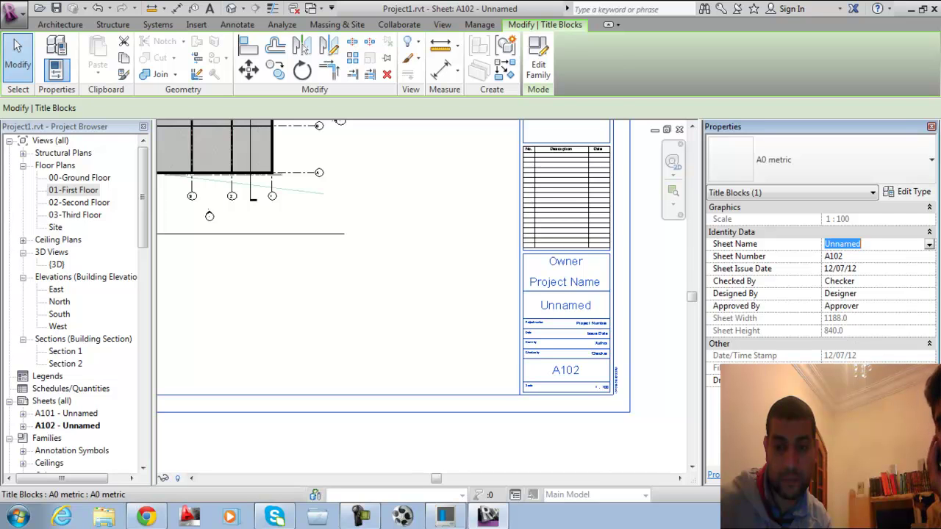
- Review the A0 metric title block's type properties and preview without changing anything
click(911, 192)
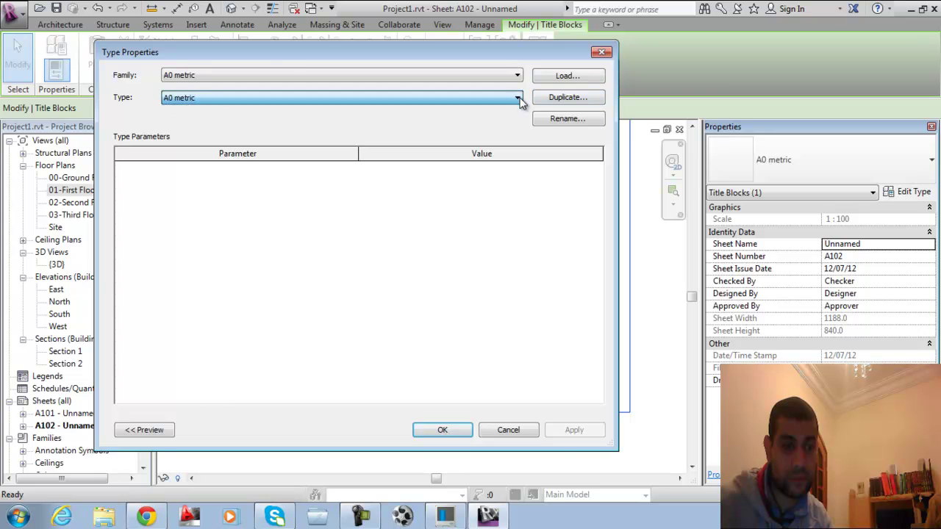
click(147, 431)
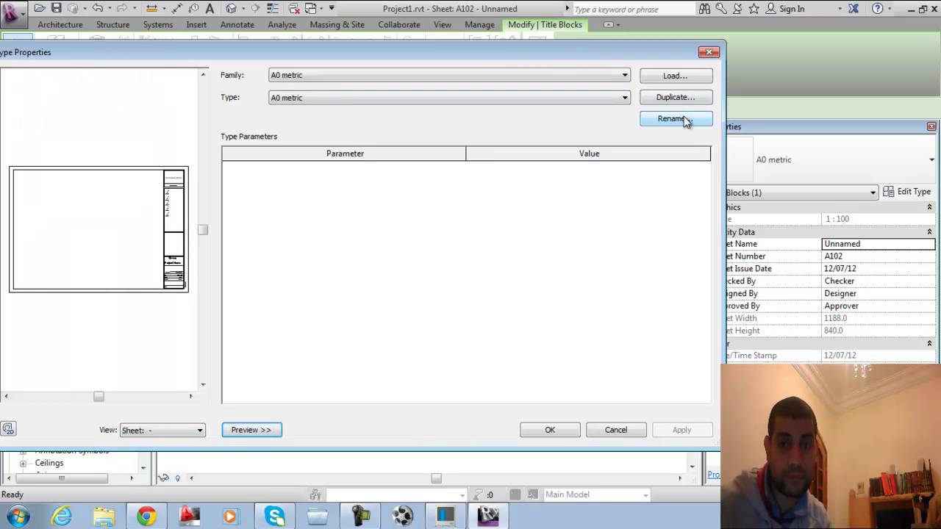
click(616, 430)
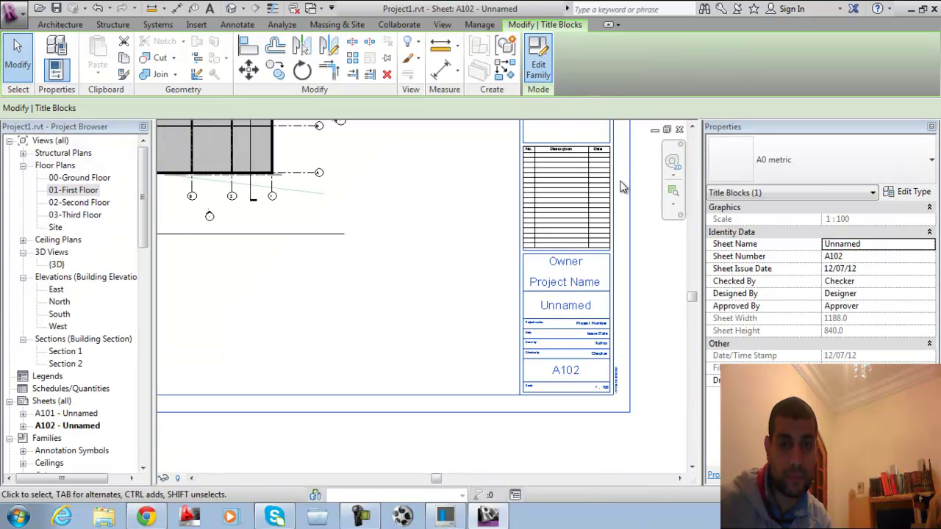
- Open the A0 metric title block family for editing, focusing on its client, project and sheet labels
double_click(620, 188)
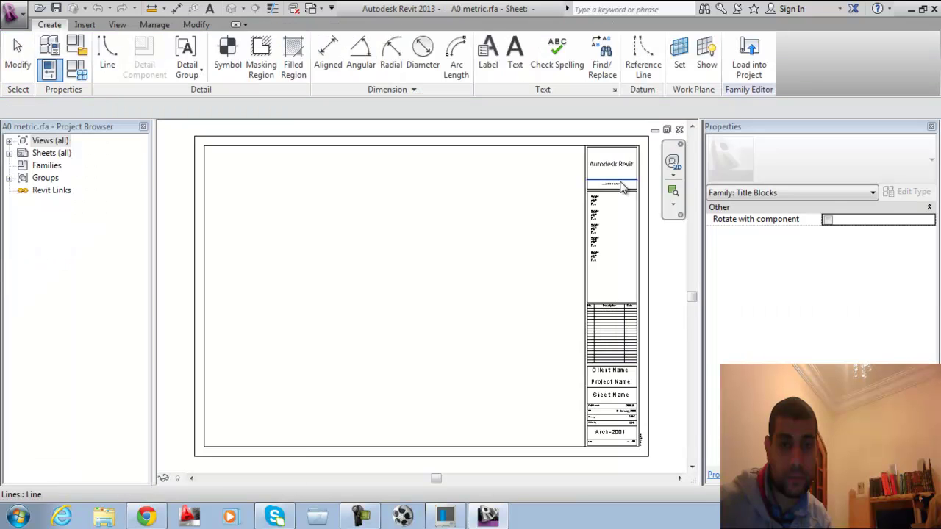
scroll(487, 299, up, 3)
scroll(545, 289, up, 2)
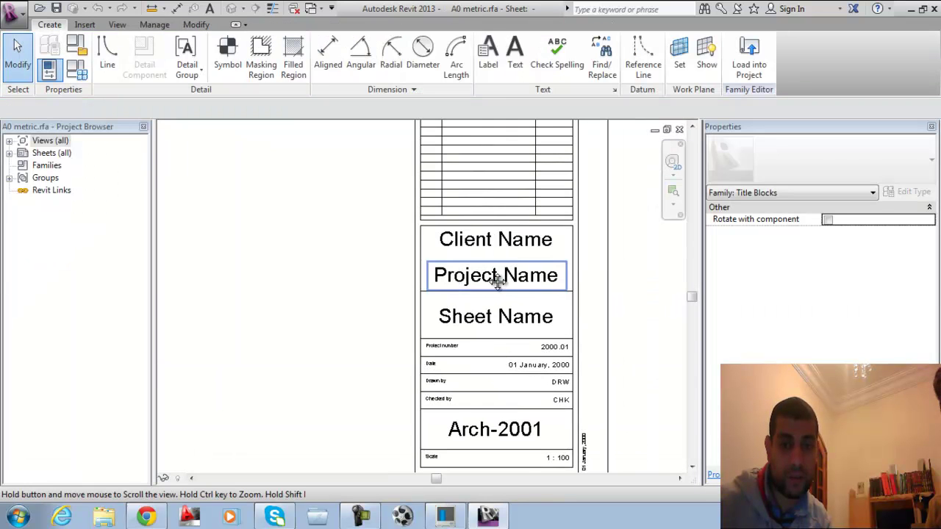
- Examine the Client Name label's parameter settings and the available project parameters, leaving the label without changes
click(541, 244)
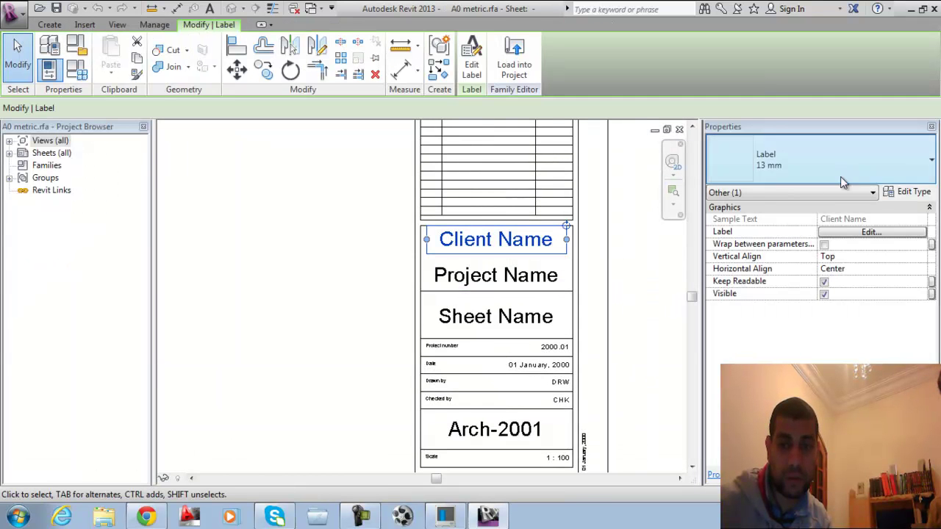
click(878, 234)
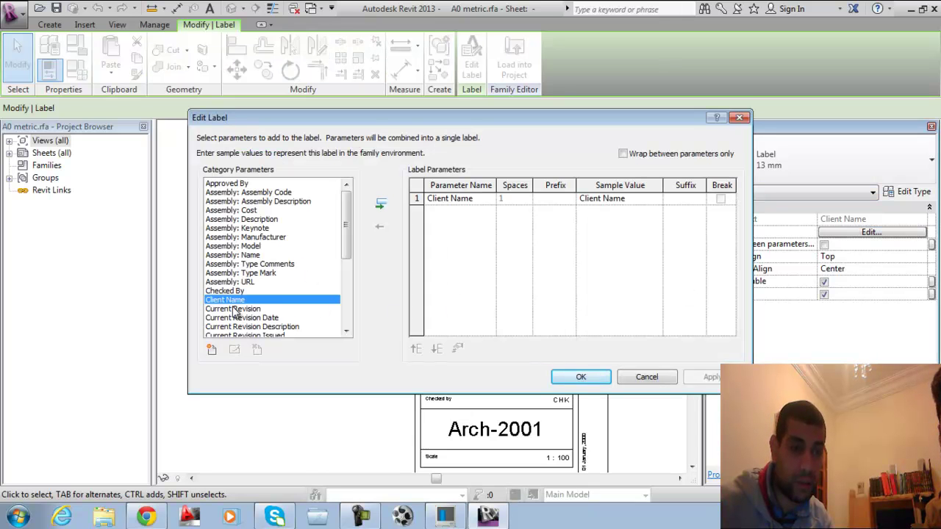
mouse_move(349, 236)
mouse_down()
mouse_move(351, 257)
mouse_move(349, 234)
mouse_up()
click(456, 202)
click(640, 203)
click(688, 203)
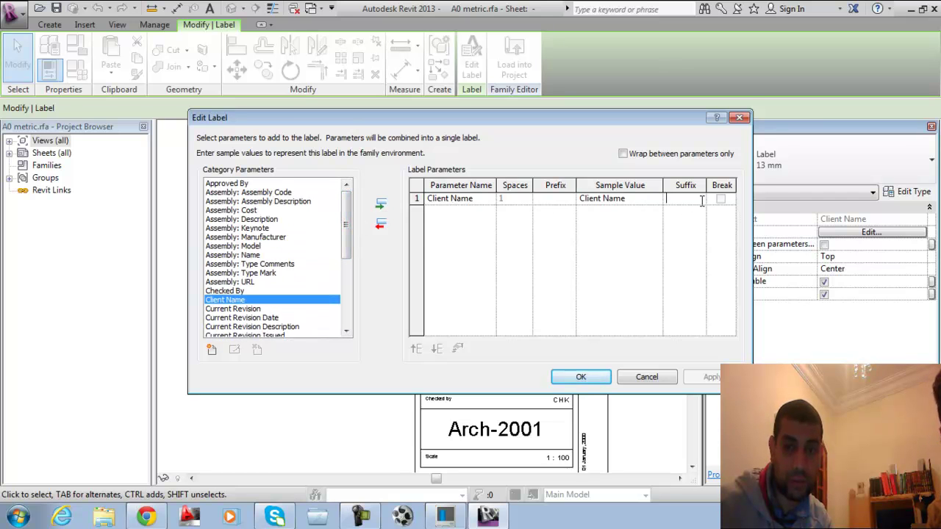
drag(346, 222, 347, 289)
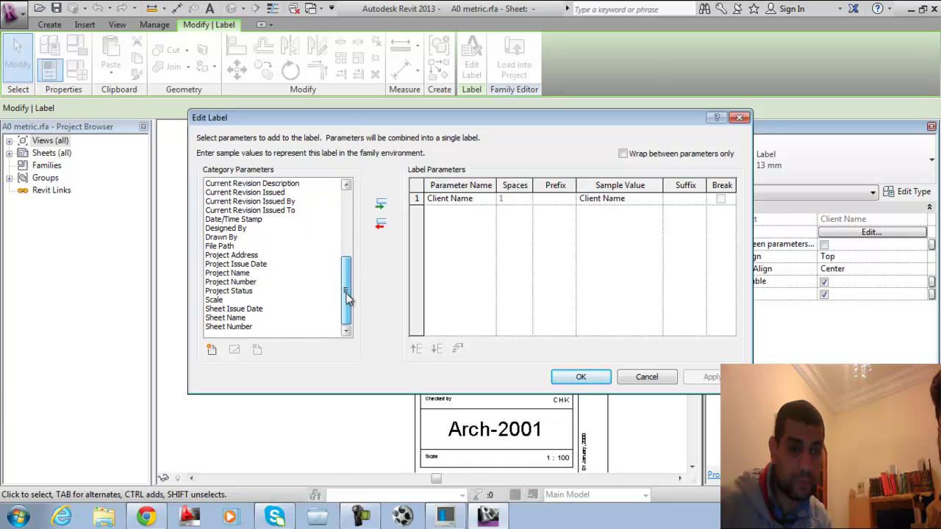
click(242, 274)
click(250, 283)
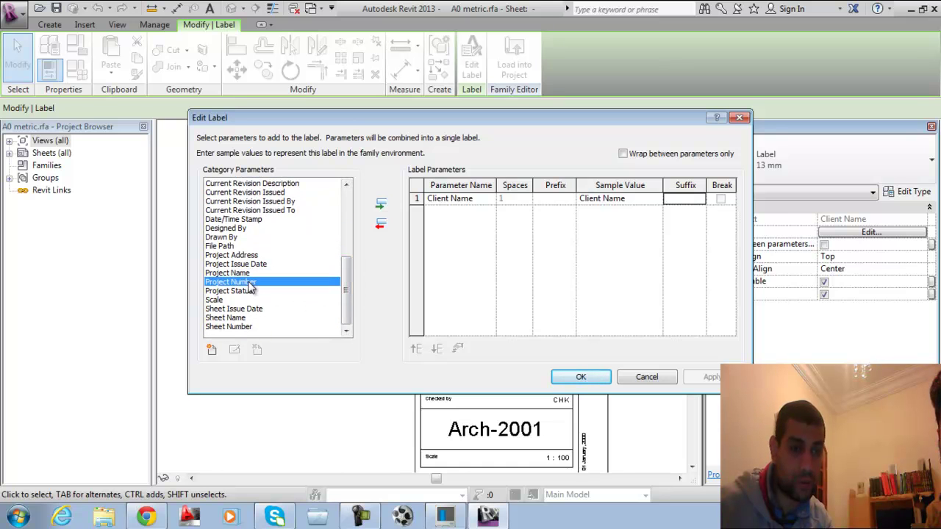
click(248, 292)
click(250, 283)
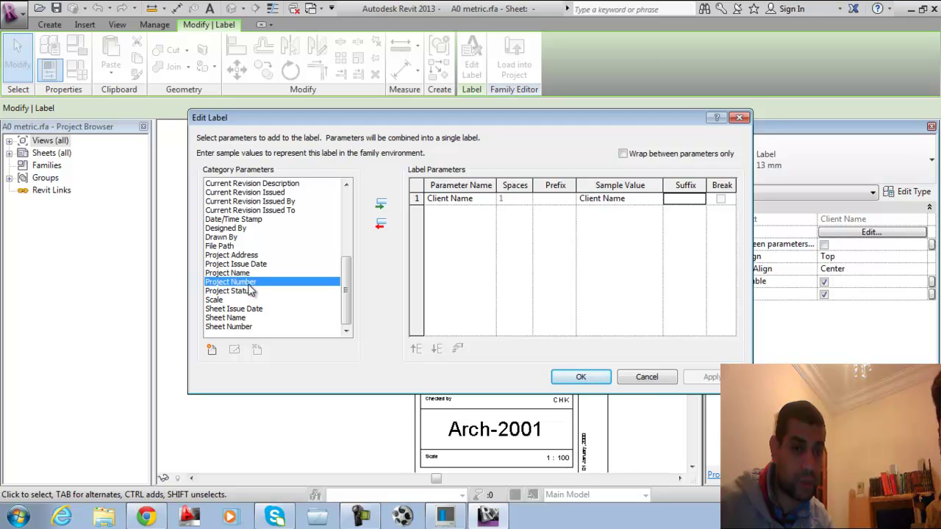
click(649, 378)
- Inspect the parameter behind the Arch-2001 sheet number label and the available category parameters
click(490, 434)
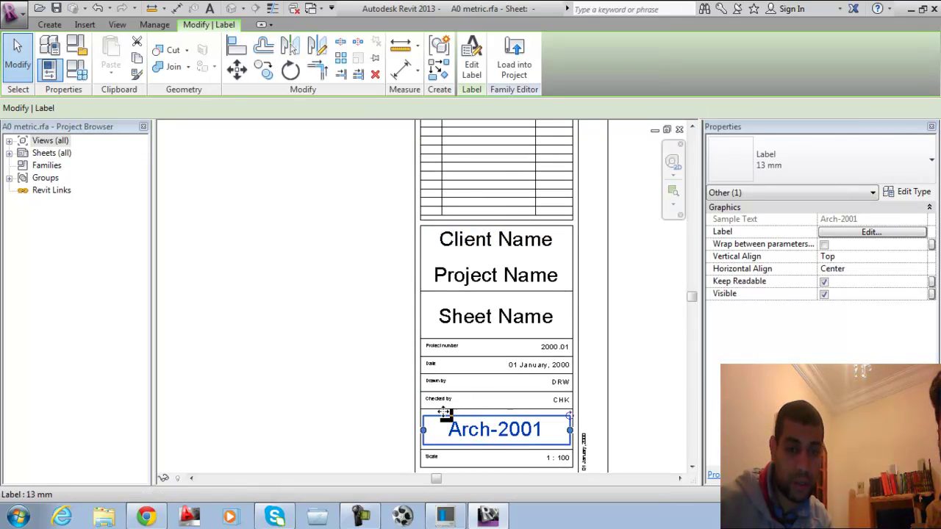
scroll(483, 431, up, 5)
middle_drag(489, 301, 470, 307)
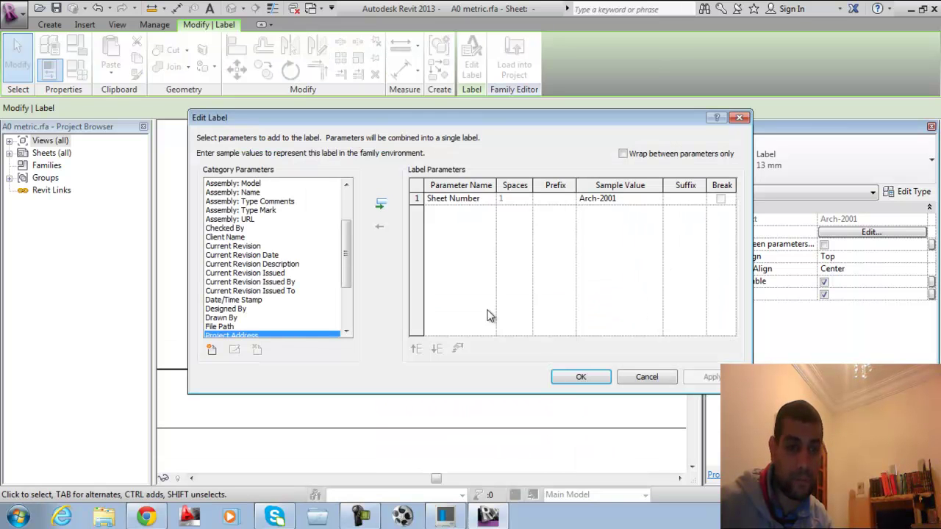
drag(348, 256, 346, 293)
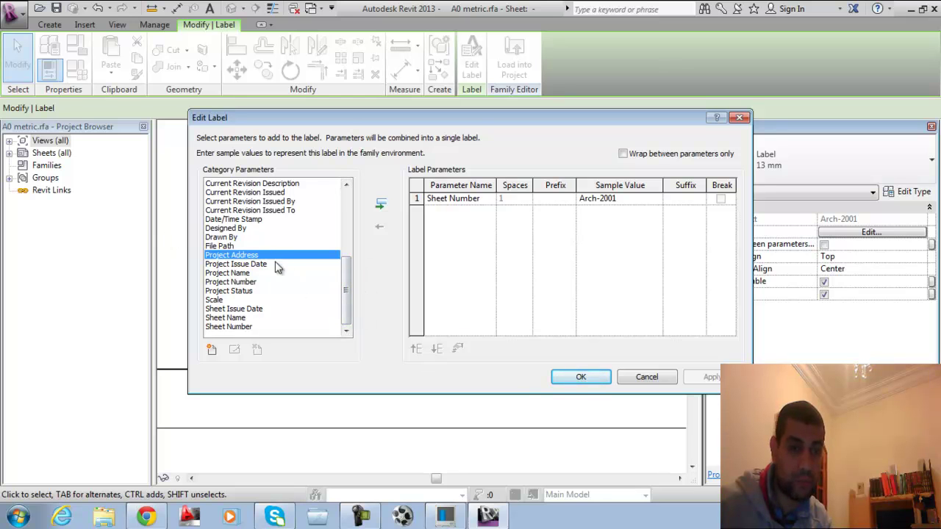
click(232, 283)
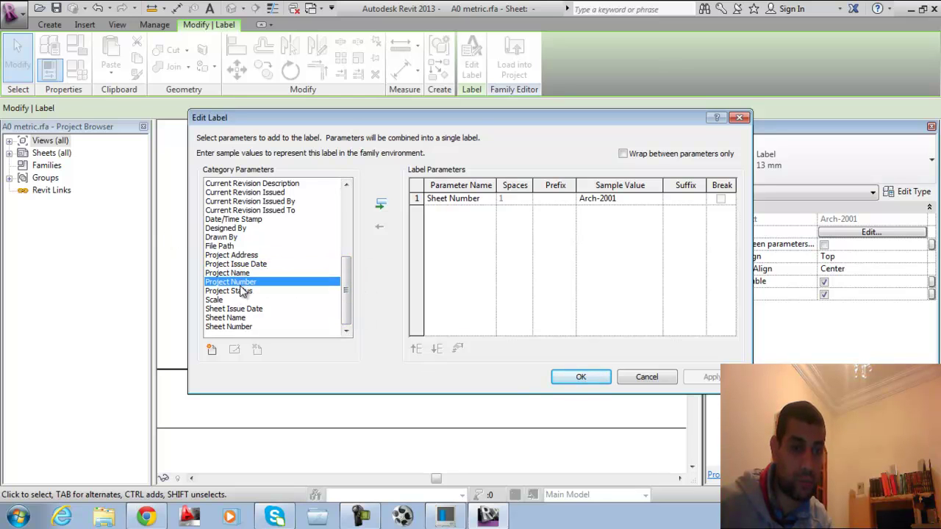
click(581, 377)
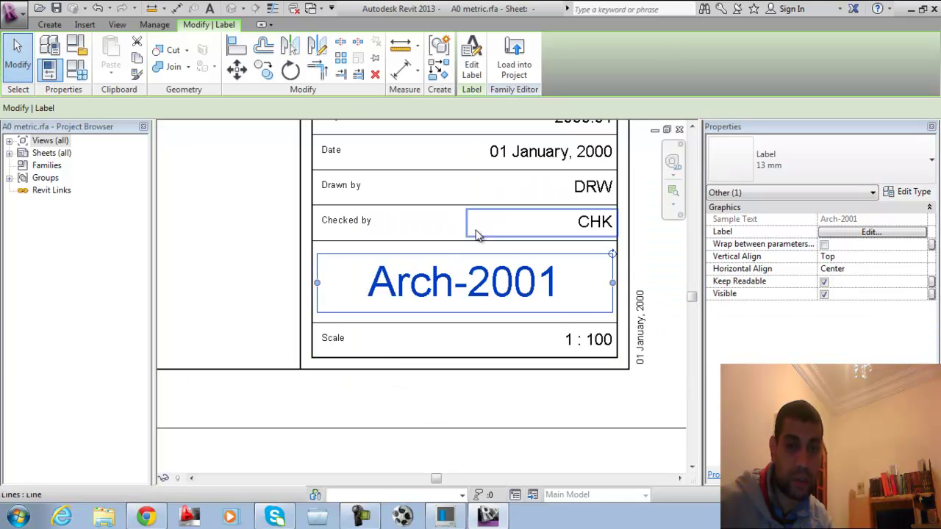
- Inspect the parameter behind the Project Name label and the project parameters available for it
middle_drag(477, 234, 422, 328)
click(444, 323)
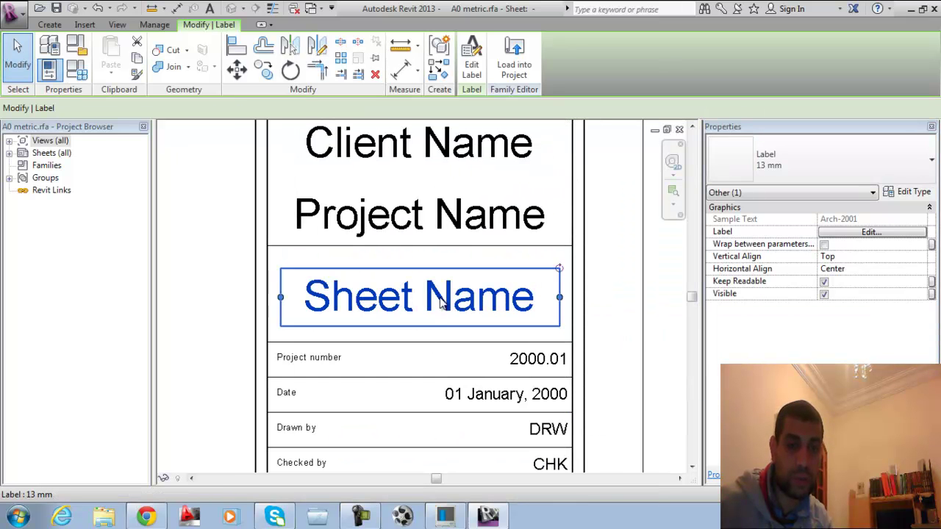
click(481, 227)
click(890, 233)
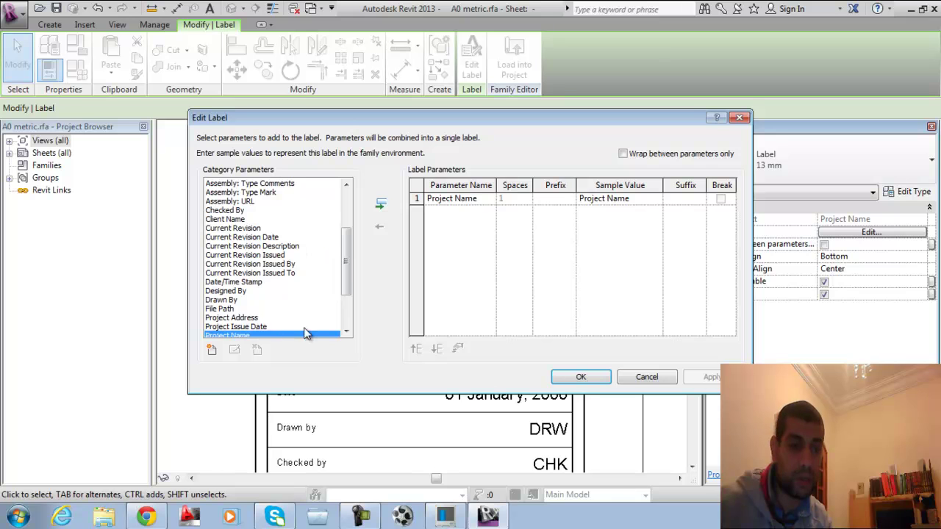
drag(347, 257, 347, 291)
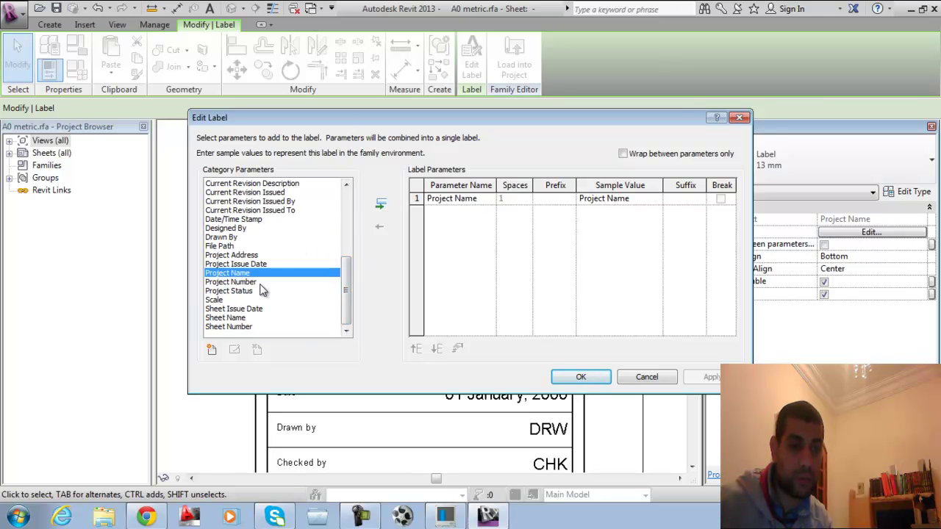
click(581, 376)
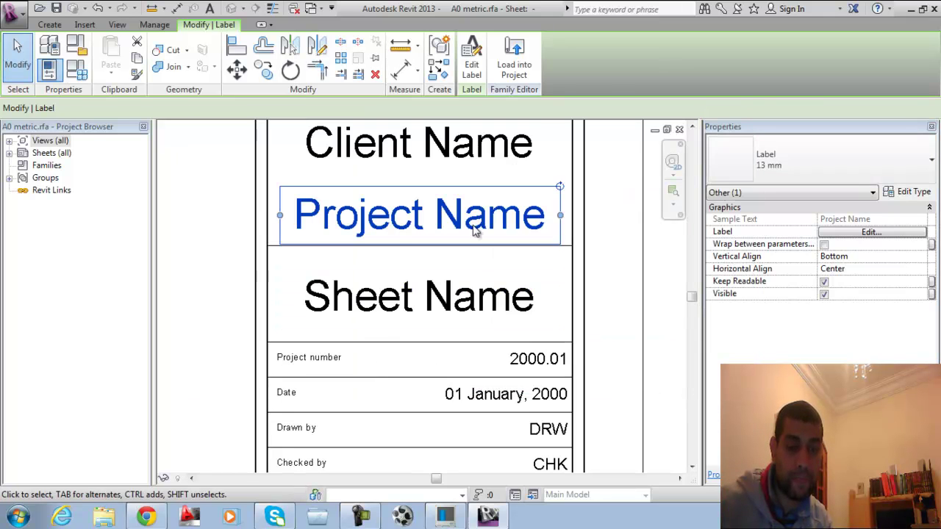
- Inspect the parameter behind the Sheet Name label and browse the project-related category parameters available for it
scroll(475, 221, down, 2)
click(496, 268)
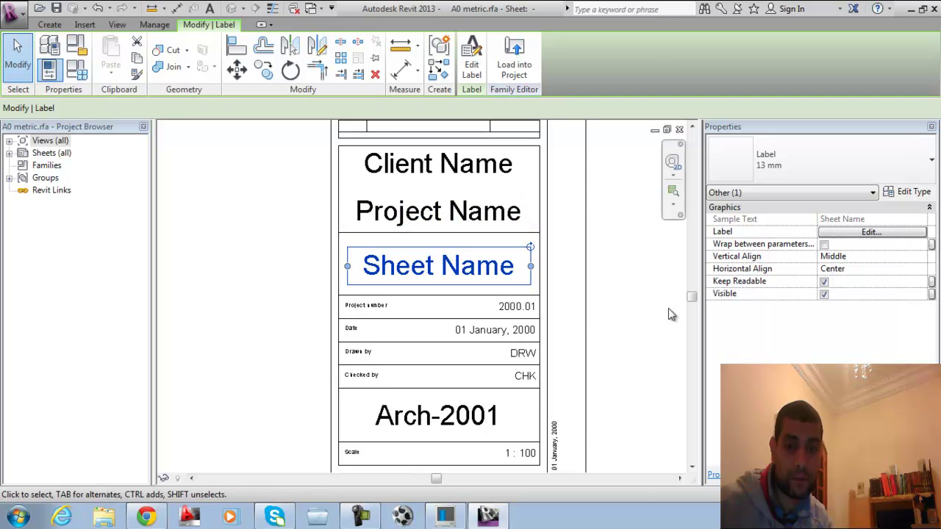
click(855, 233)
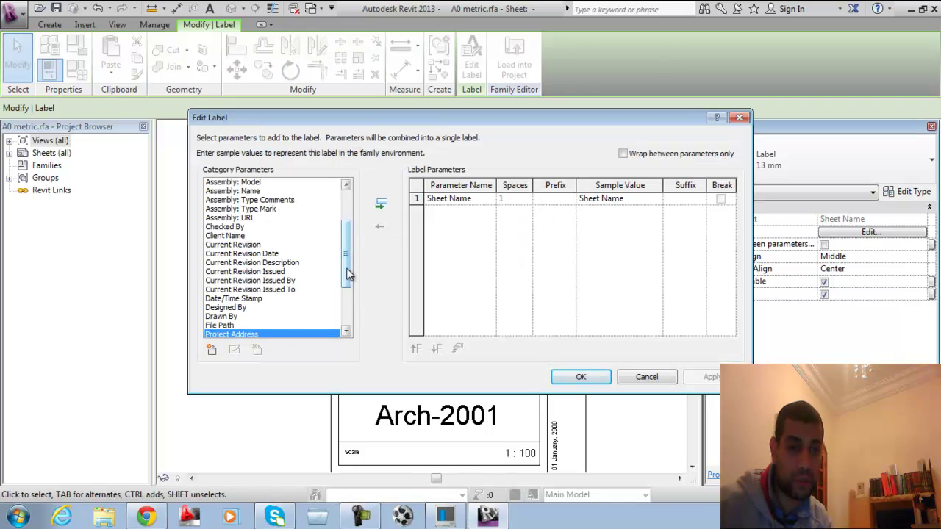
drag(348, 275, 348, 306)
click(257, 273)
click(273, 291)
click(276, 283)
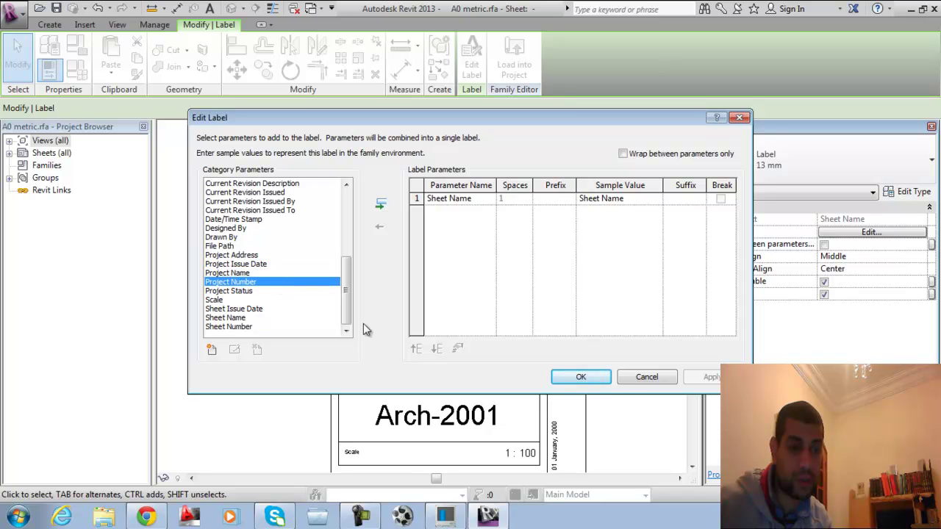
click(588, 378)
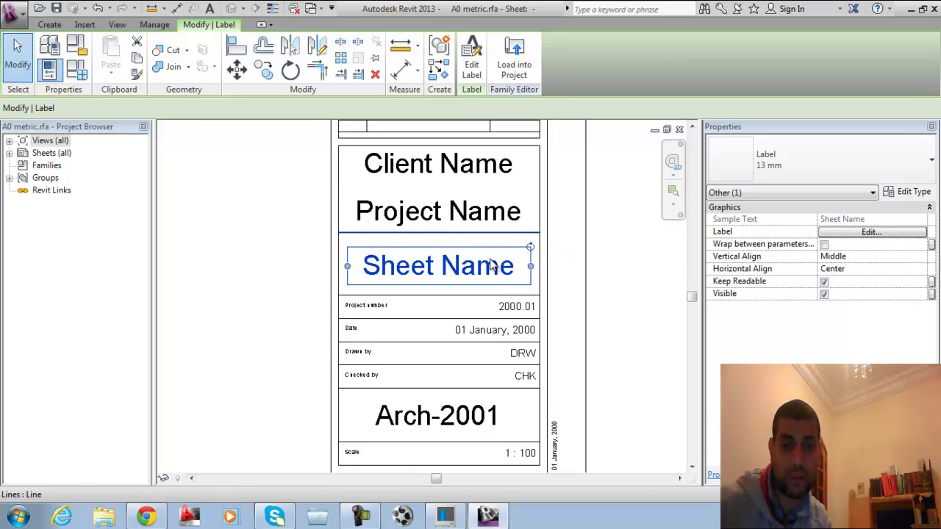
- Recheck the Sheet Name label's parameter name and sample value, leaving the label without changes
click(853, 232)
drag(352, 259, 345, 291)
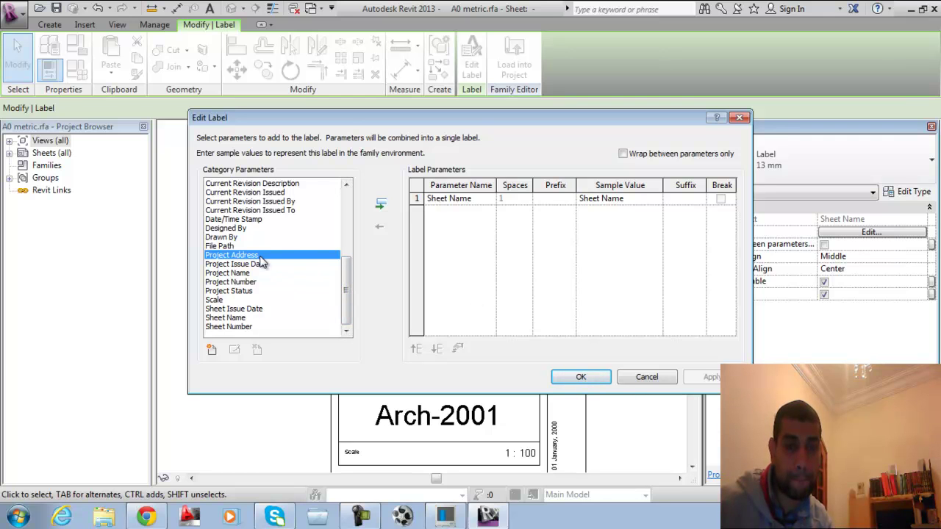
click(450, 200)
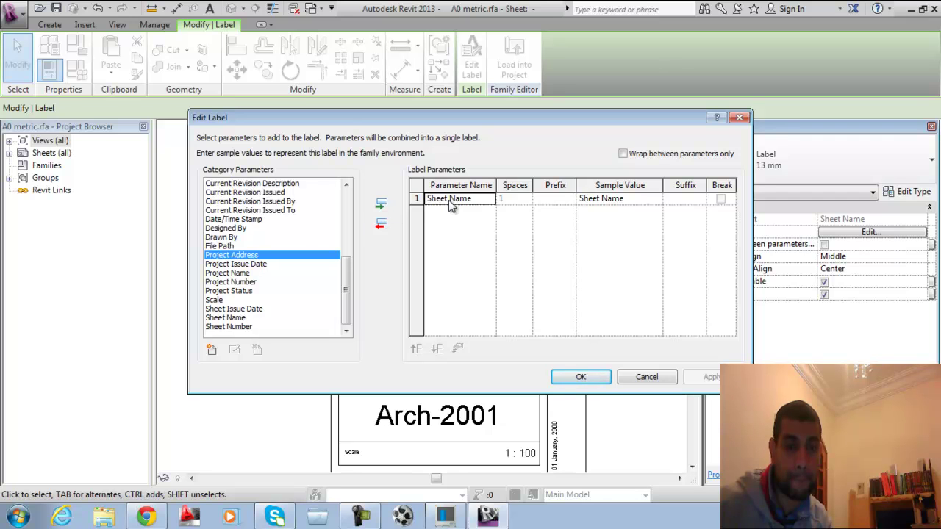
click(640, 200)
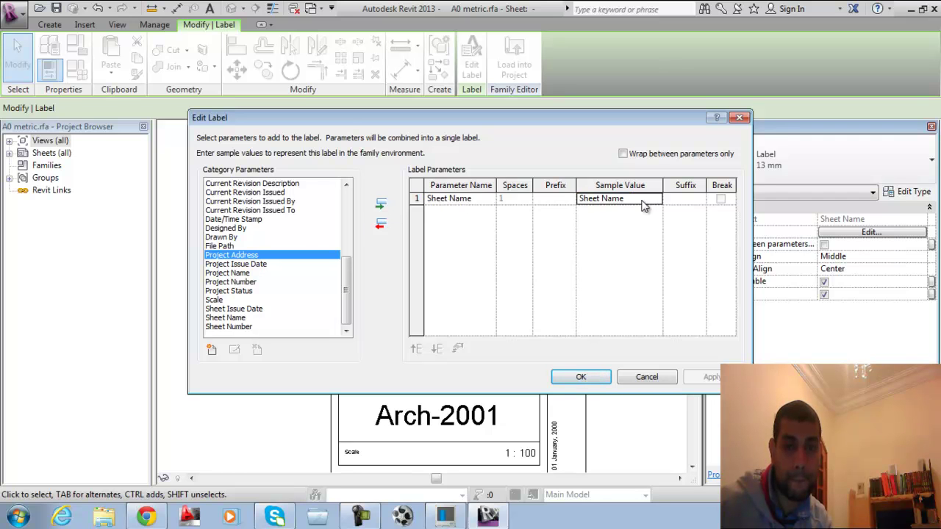
click(469, 205)
click(585, 378)
click(872, 232)
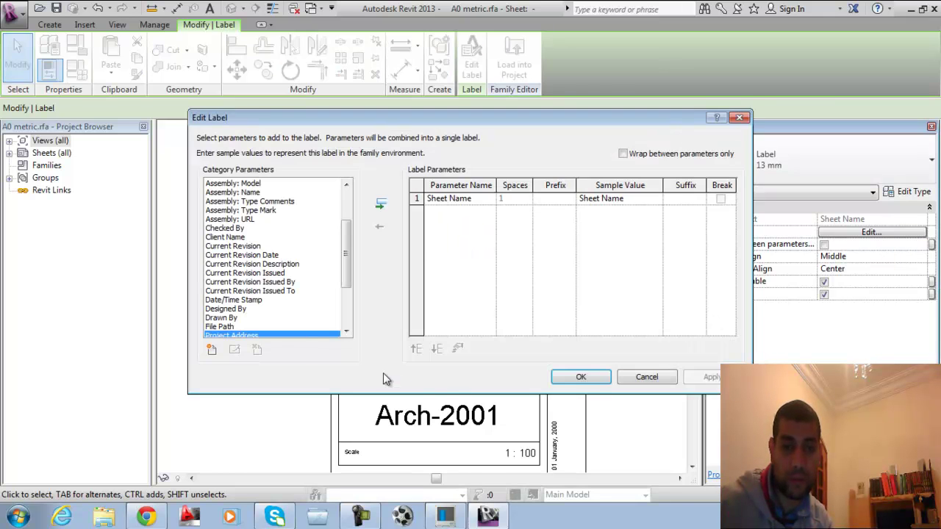
click(628, 379)
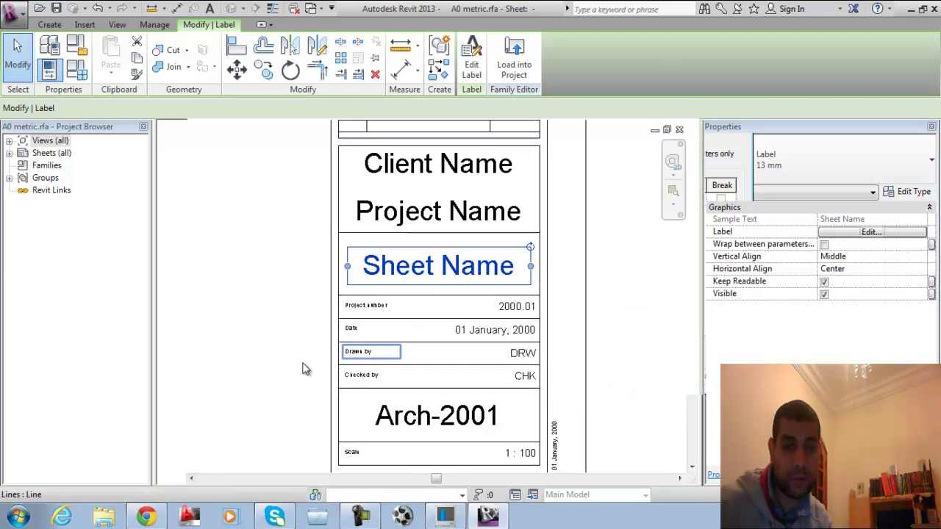
- Check the Project Name label's parameter settings again without changing them
click(451, 211)
click(885, 232)
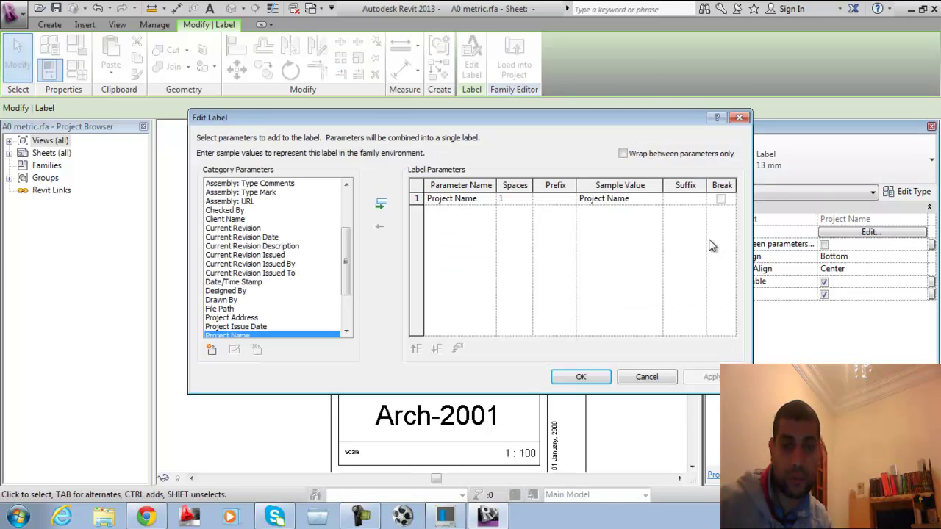
click(629, 378)
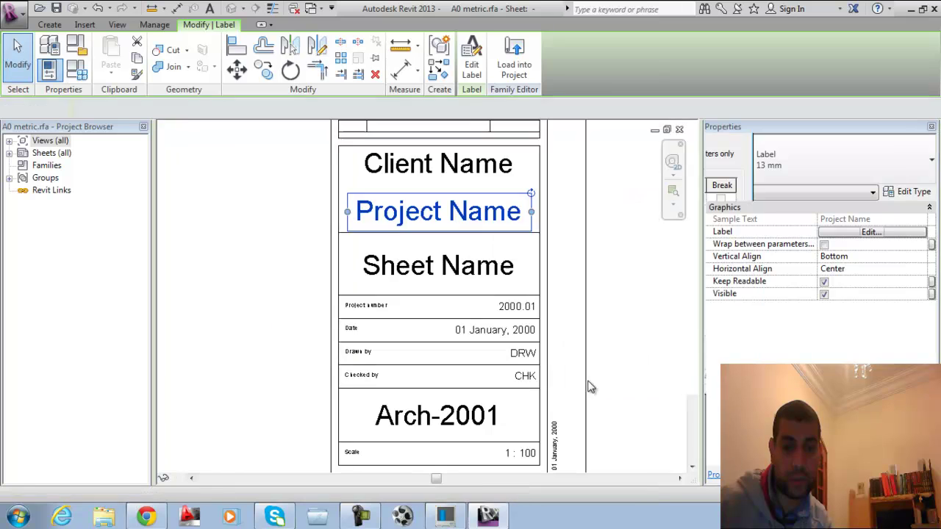
- Inspect the parameter behind the 2000.01 project number label and the category parameters listed for it
click(676, 427)
scroll(603, 350, down, 3)
middle_drag(603, 351, 559, 237)
scroll(559, 237, up, 2)
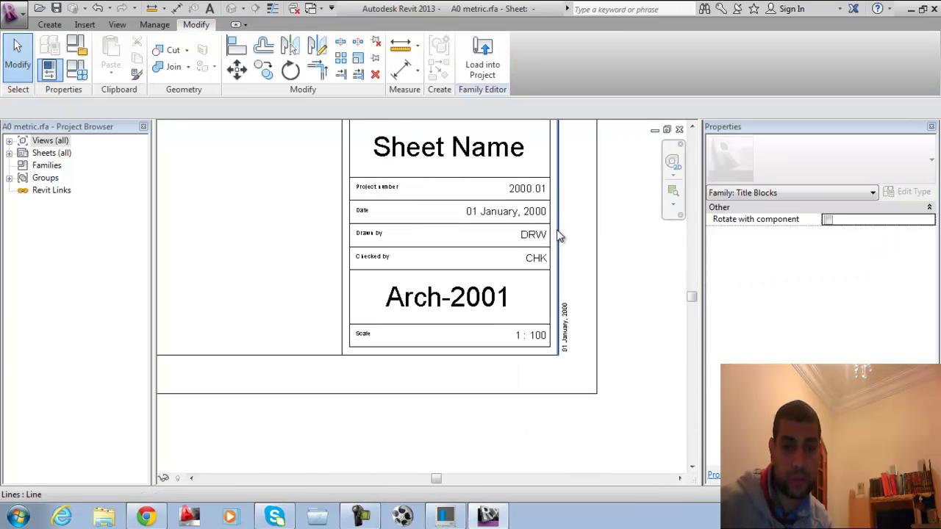
click(507, 190)
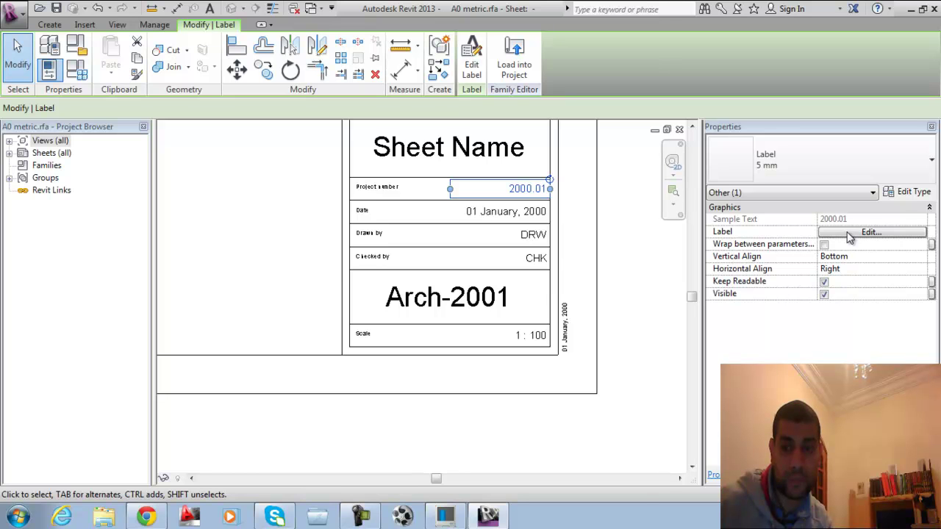
click(870, 232)
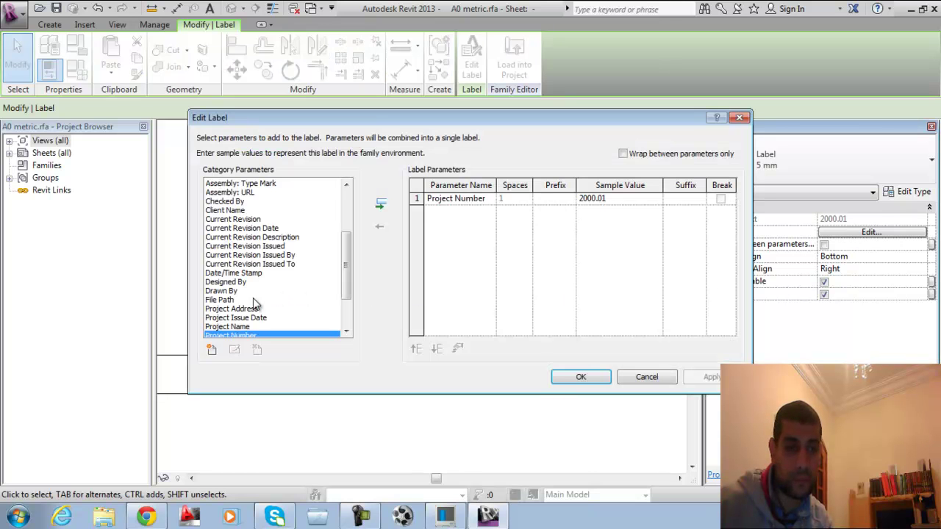
click(660, 384)
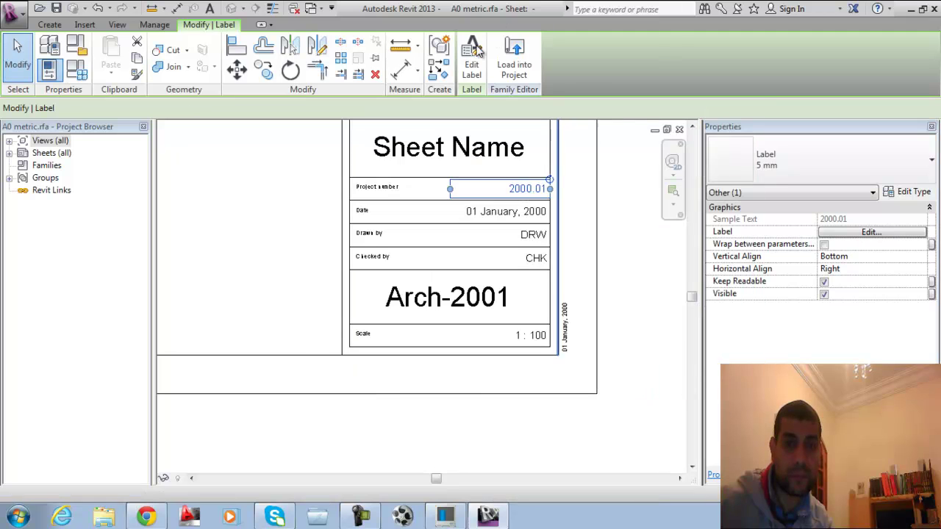
- Load the A0 metric title block family back into the project and check the Owner field on sheet A102
click(541, 68)
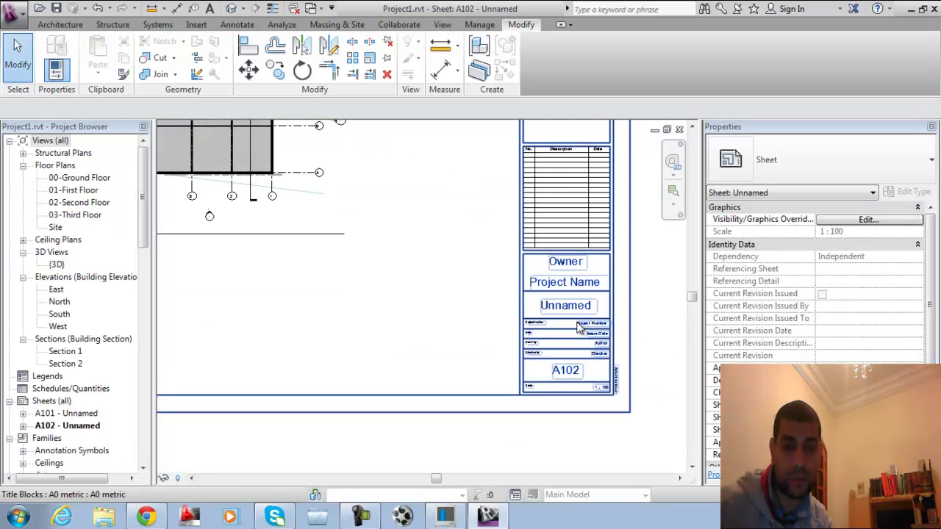
scroll(577, 327, up, 5)
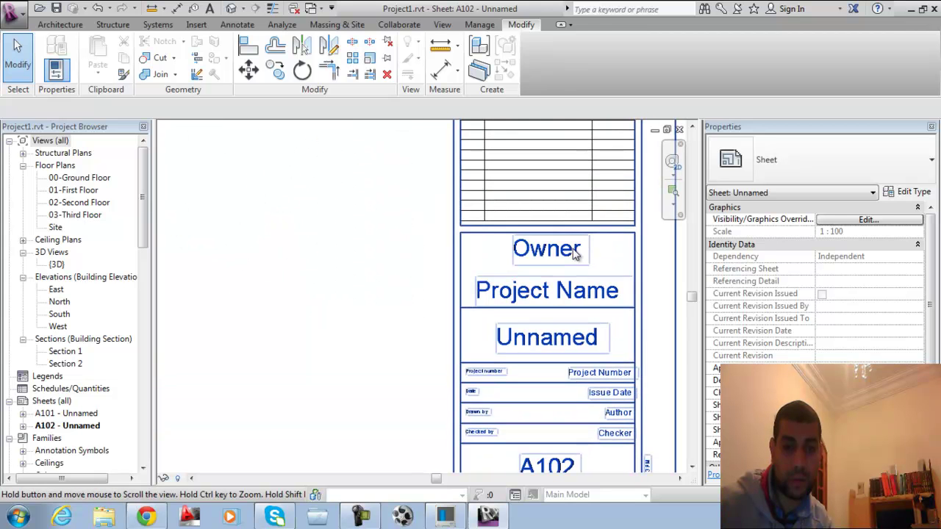
click(575, 254)
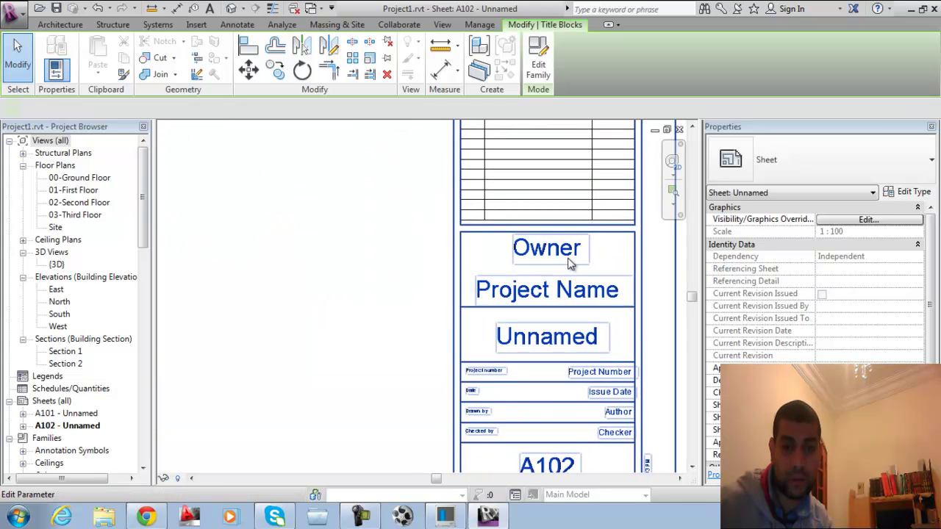
click(343, 254)
scroll(875, 353, down, 2)
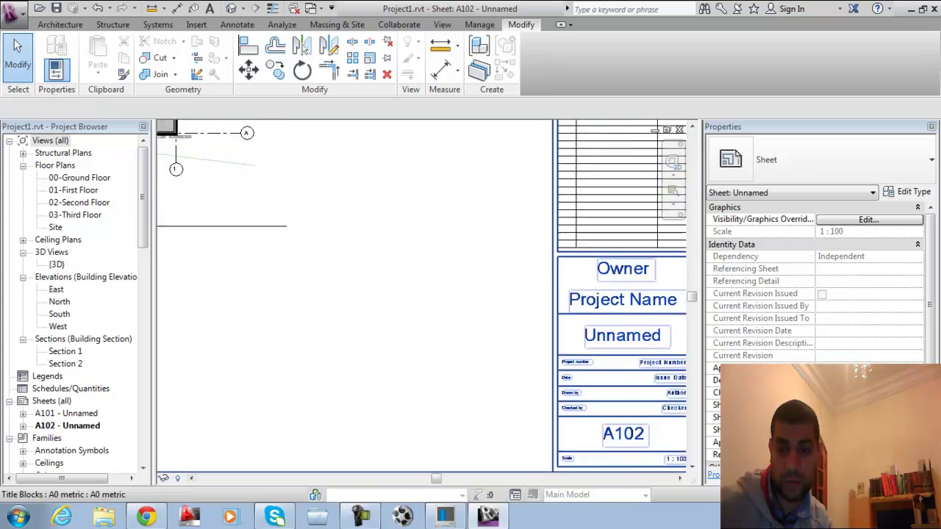
- Review sheet A102's identity data properties against the fields shown in its title block
scroll(883, 345, up, 2)
scroll(883, 346, down, 2)
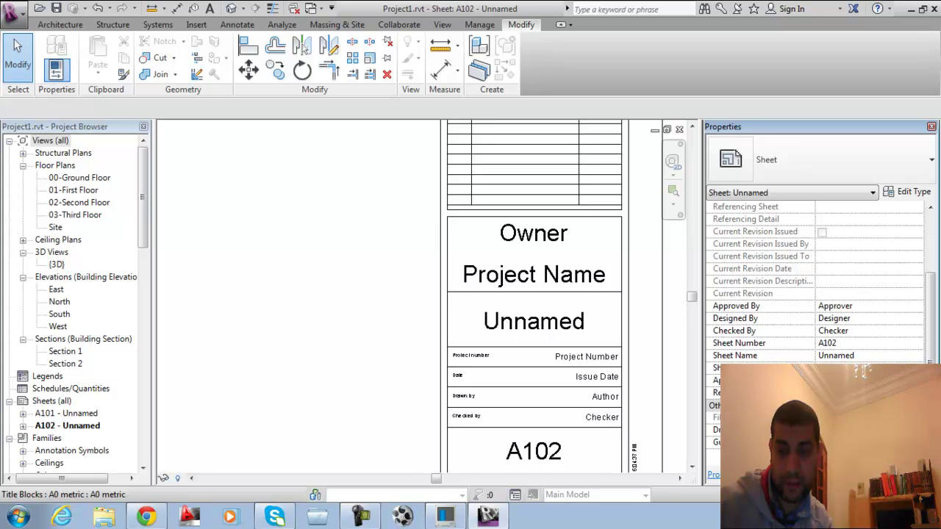
scroll(886, 248, up, 3)
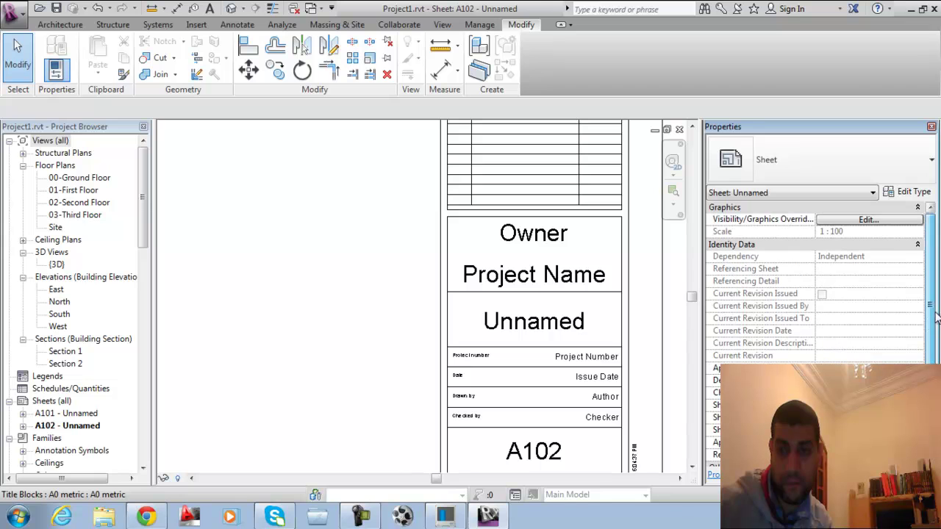
scroll(868, 279, down, 2)
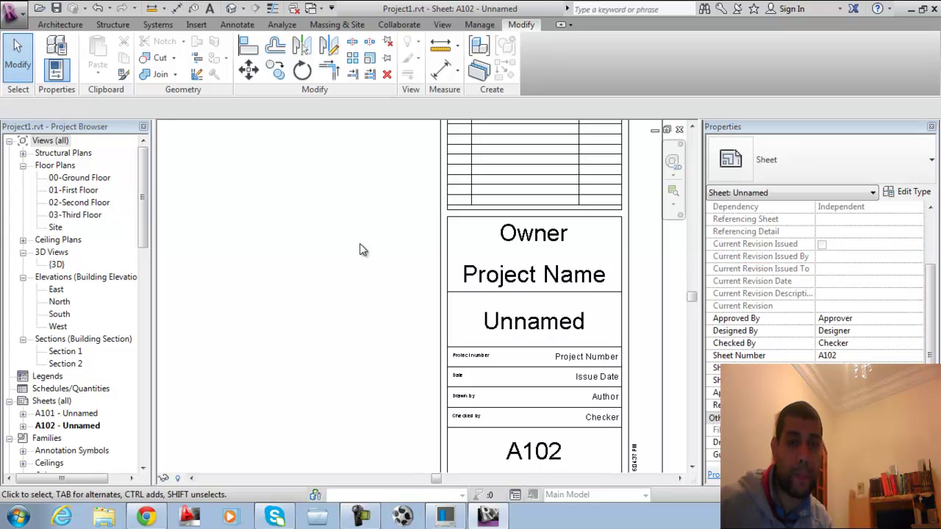
scroll(360, 254, down, 2)
middle_drag(361, 254, 441, 297)
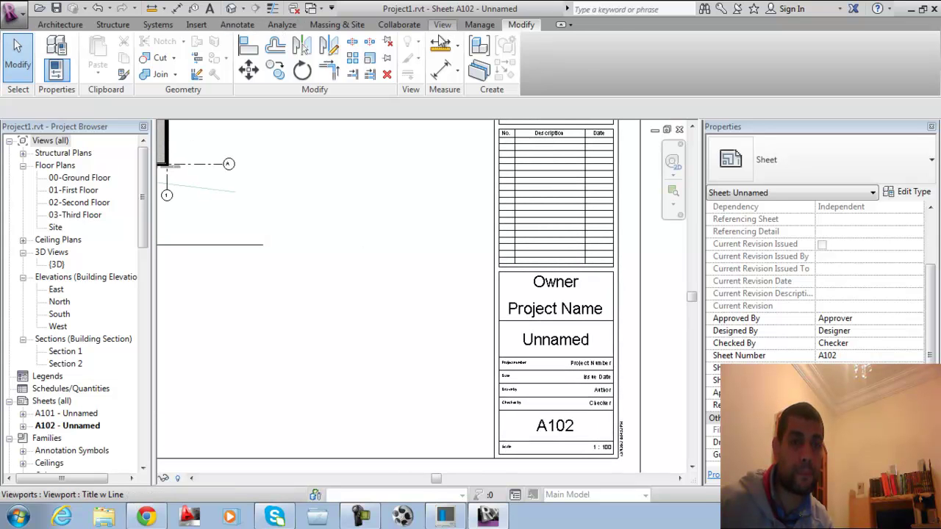
- Replace the Client Name in the project information with the client's name and apply it to the title block
click(480, 24)
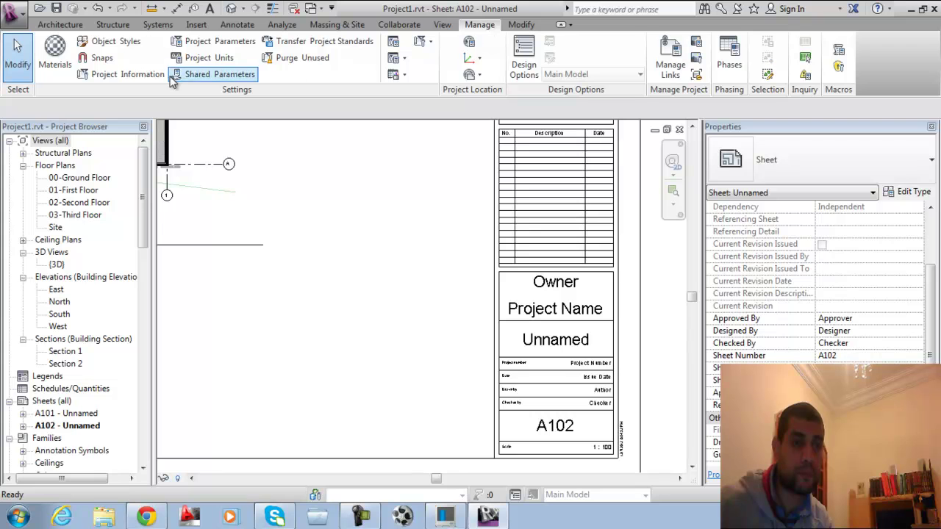
click(140, 75)
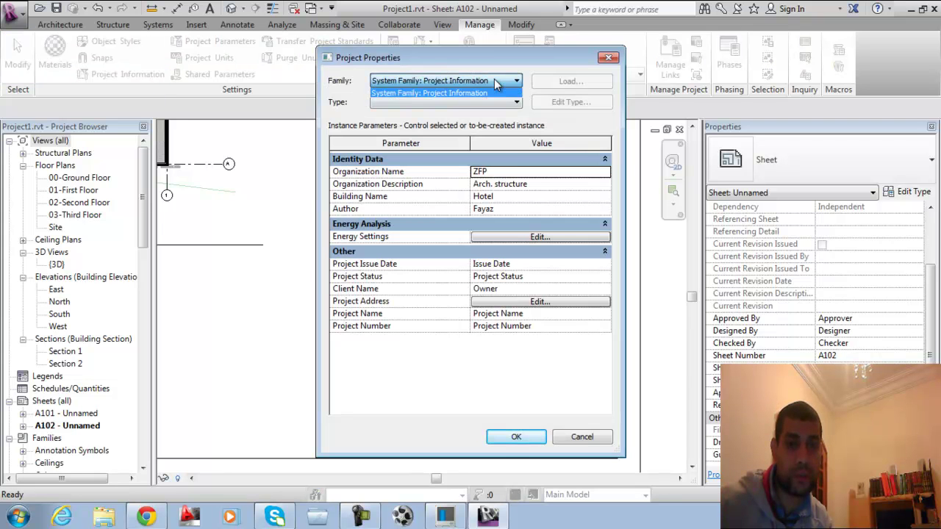
click(501, 101)
click(496, 104)
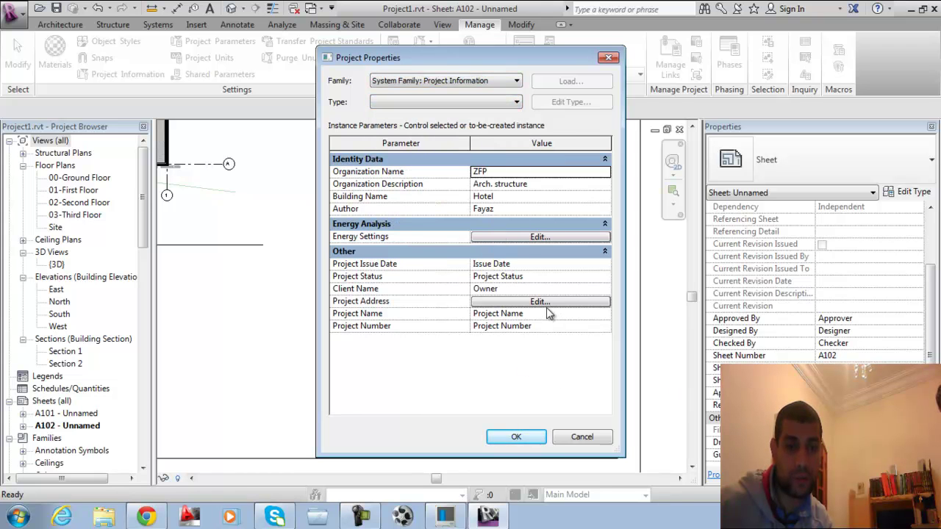
click(477, 290)
drag(552, 290, 466, 287)
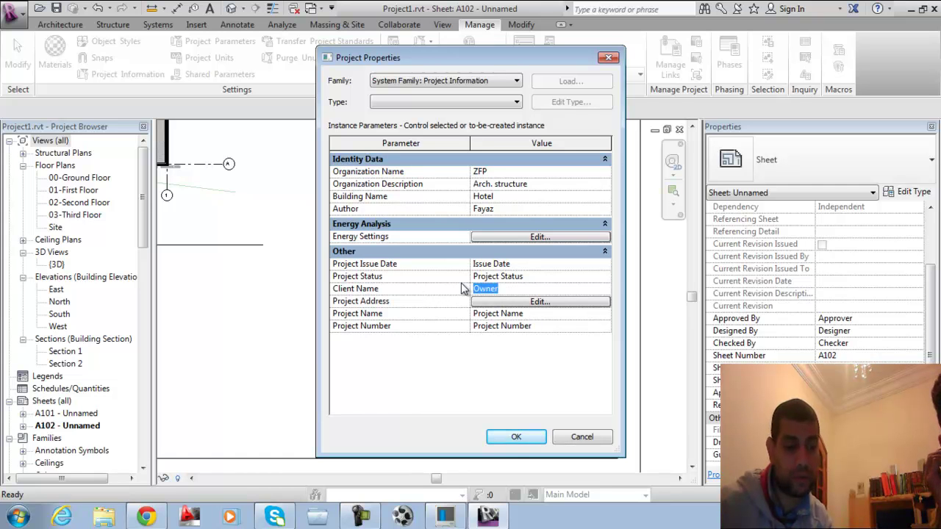
text(Fa)
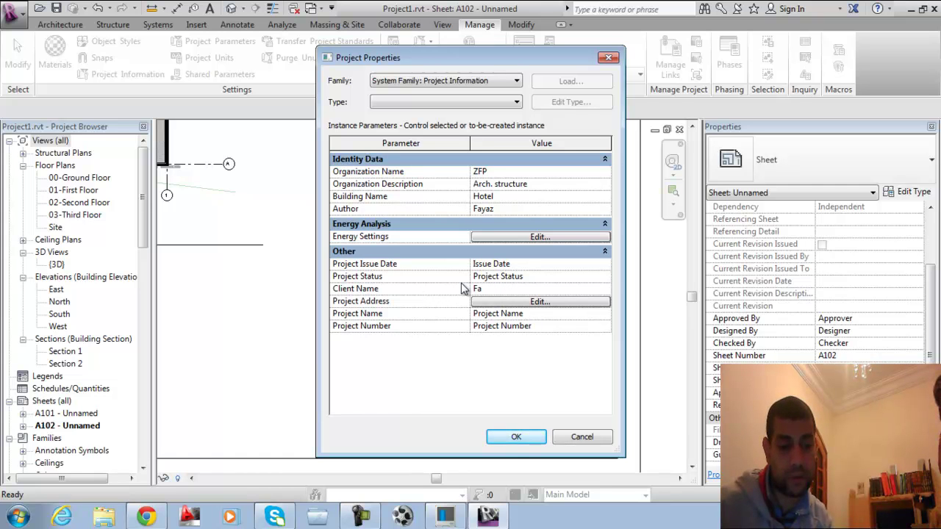
text(yaz)
click(515, 437)
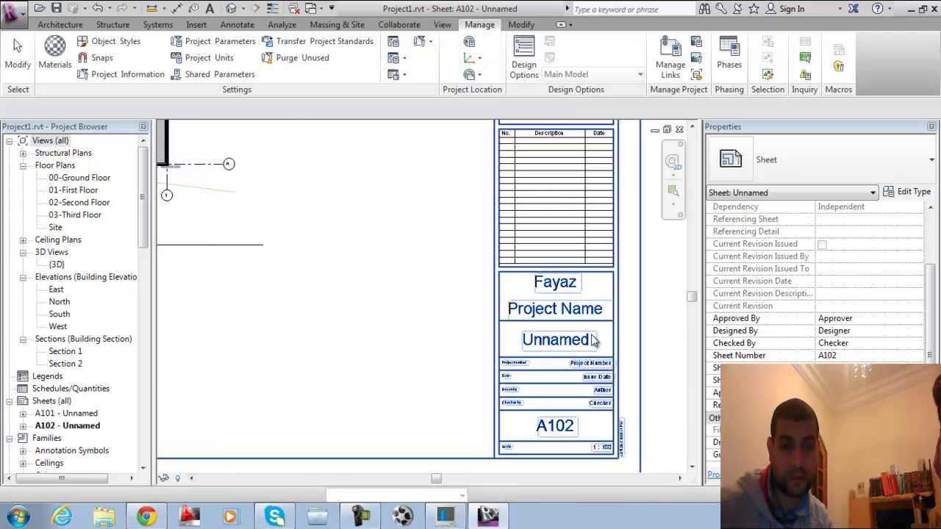
- Set the Project Name in the project information to the client's name followed by "hotel"
scroll(547, 355, down, 2)
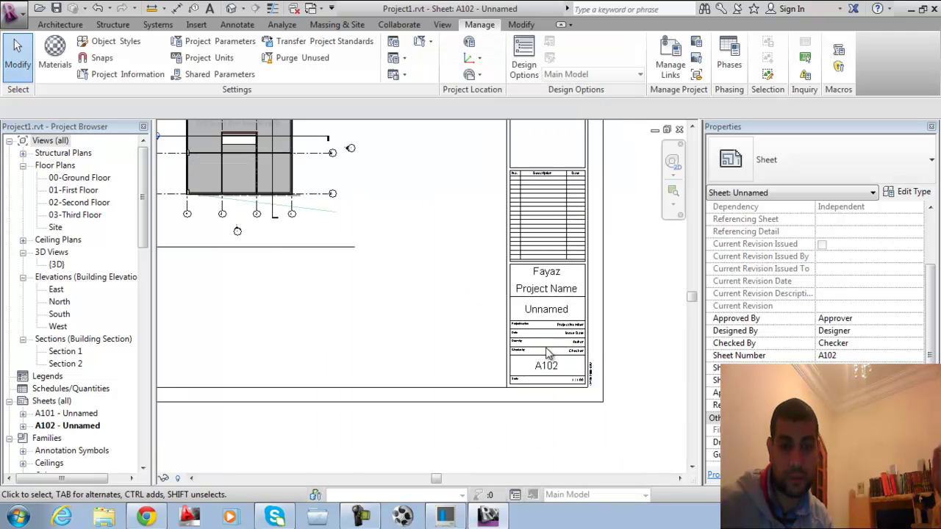
click(548, 307)
click(110, 26)
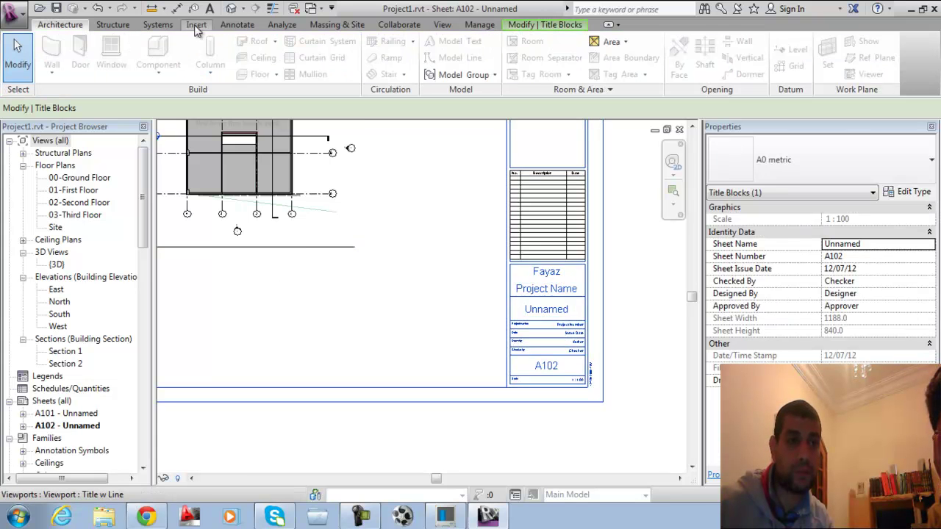
click(470, 26)
click(151, 73)
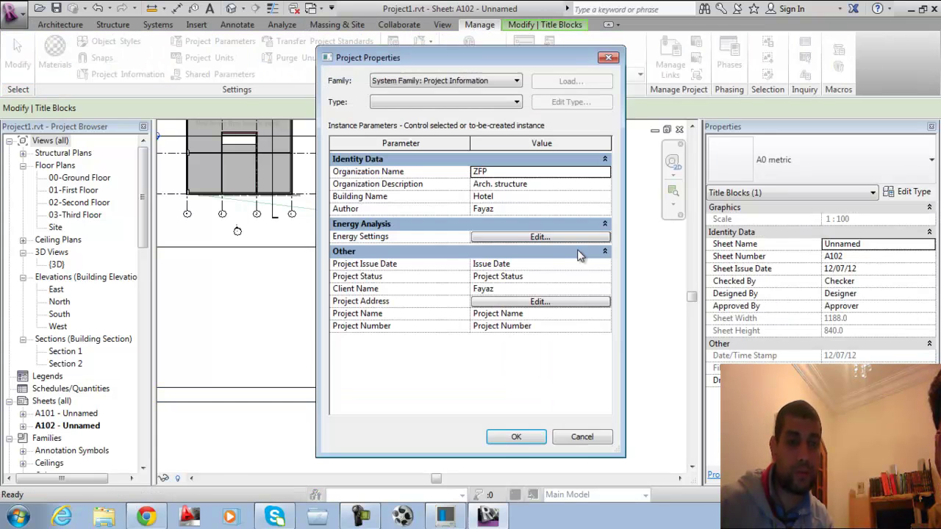
click(503, 279)
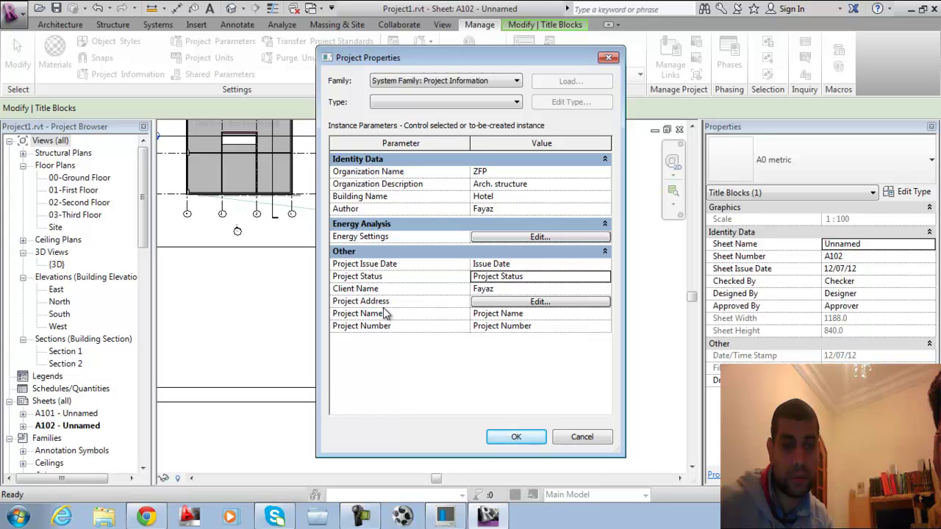
click(519, 314)
drag(522, 314, 456, 312)
text(F)
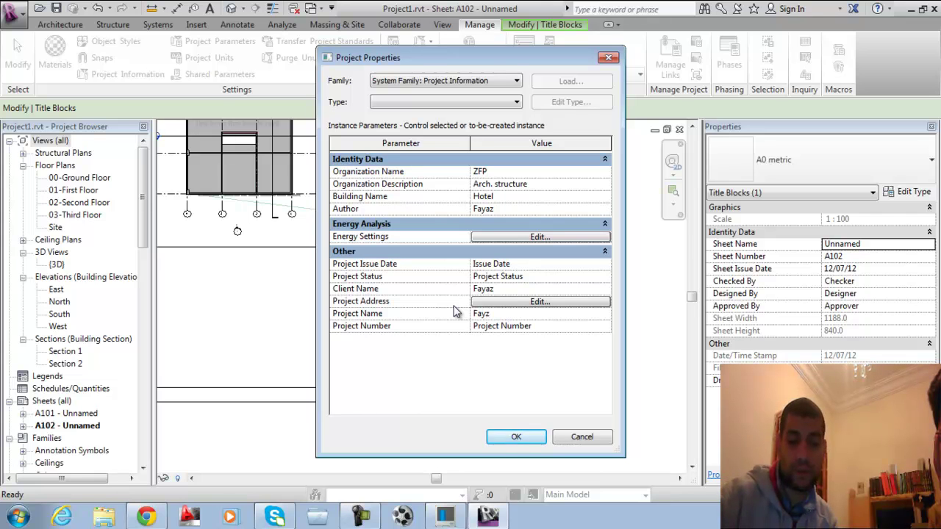
text(ayaz hotel)
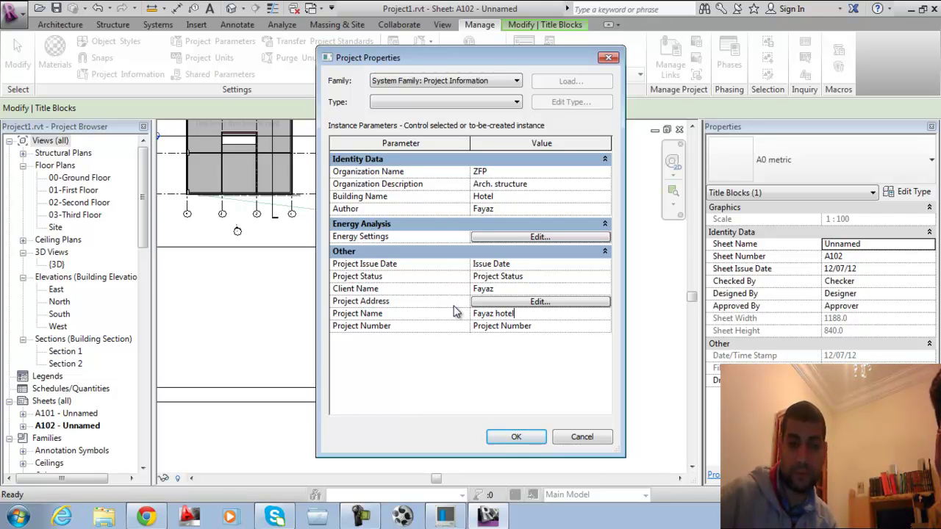
- Apply the edited project information and check the client and project name fields in sheet A102's title block
click(517, 437)
scroll(500, 292, up, 3)
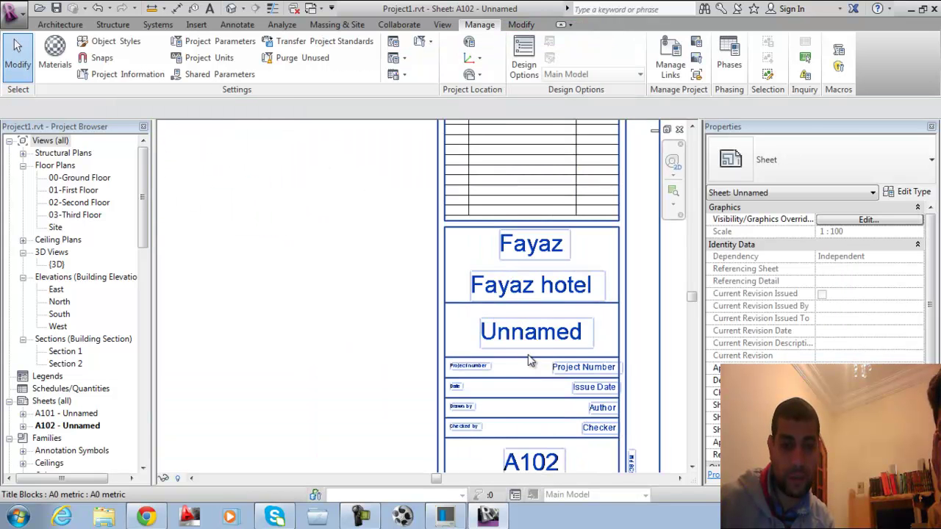
scroll(502, 294, down, 3)
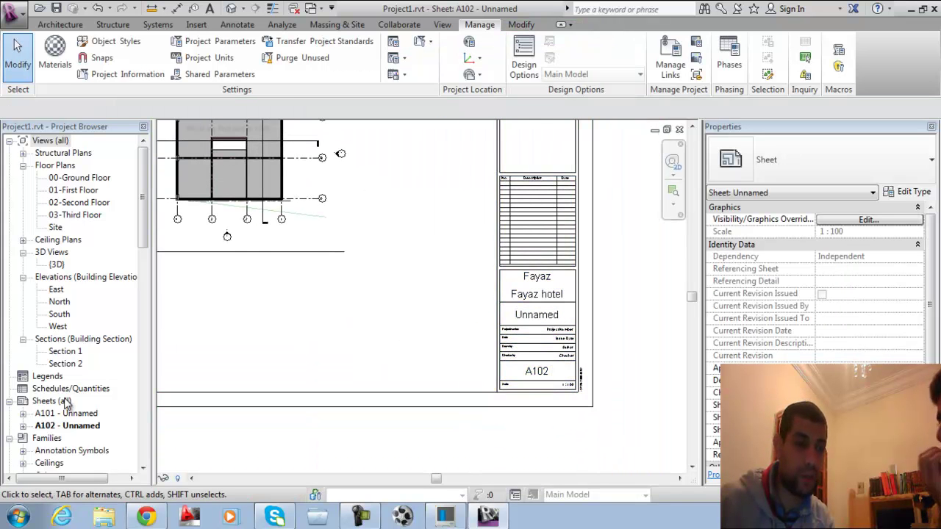
- Review the project information values and close them without changes
click(68, 414)
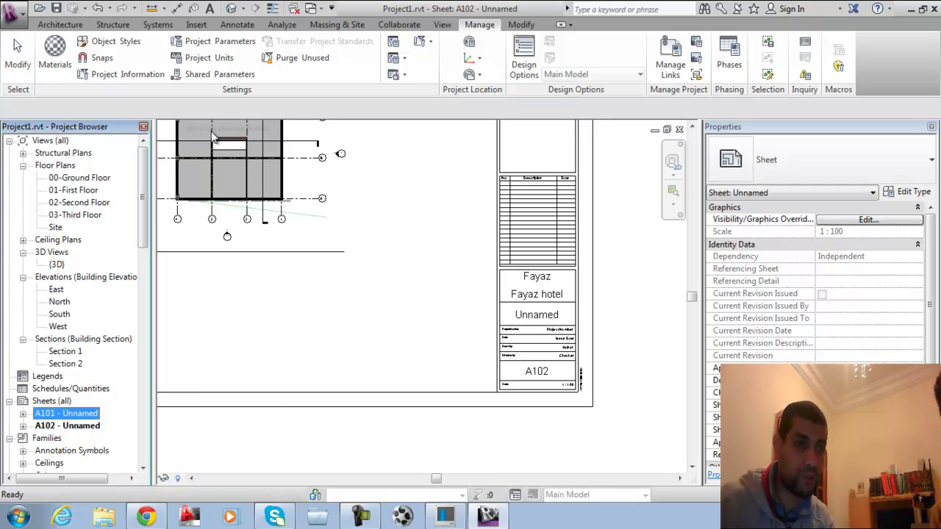
click(60, 401)
right_click(74, 401)
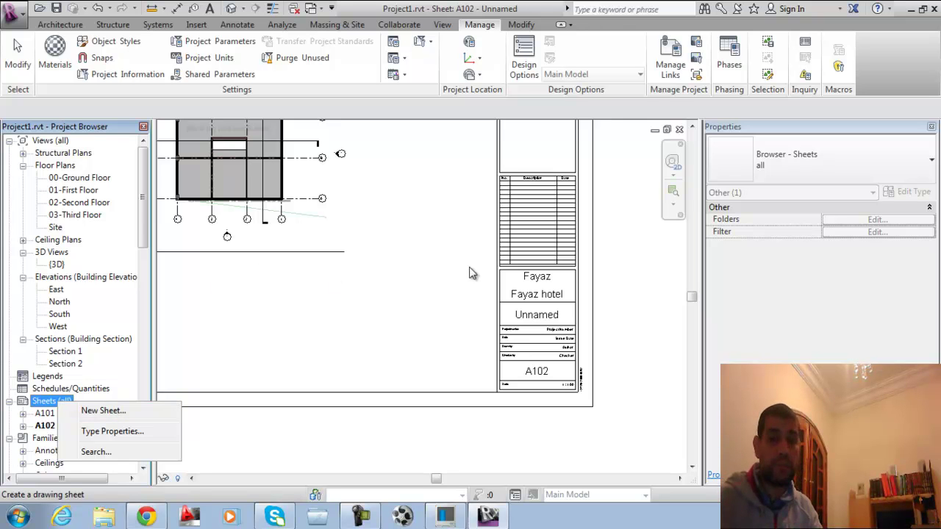
click(108, 74)
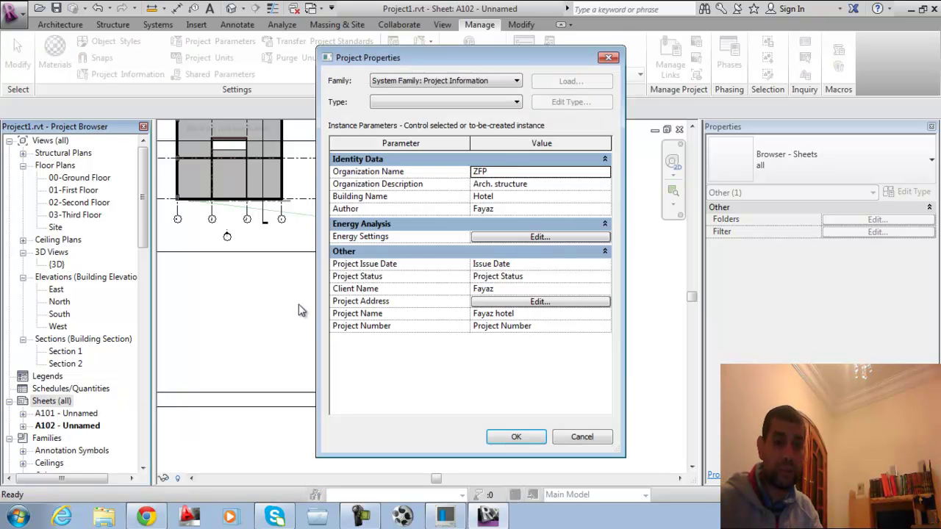
click(580, 437)
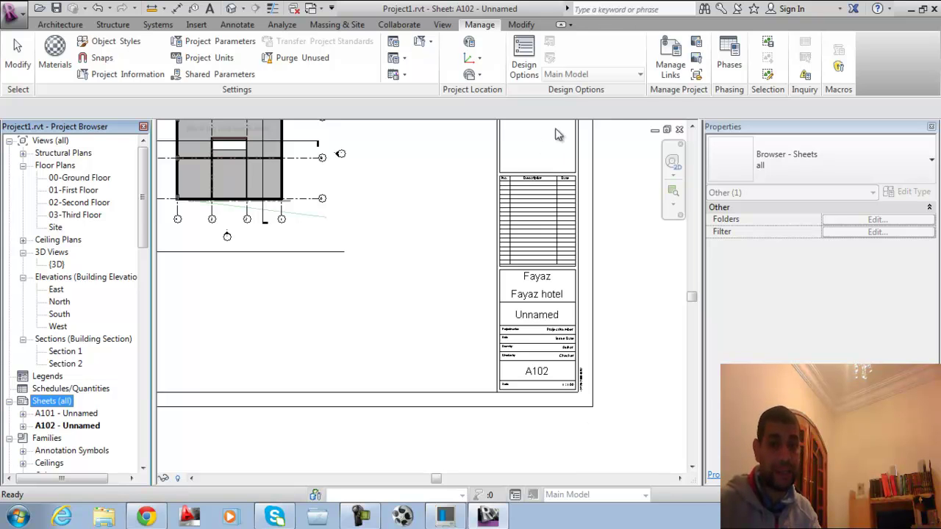
click(520, 225)
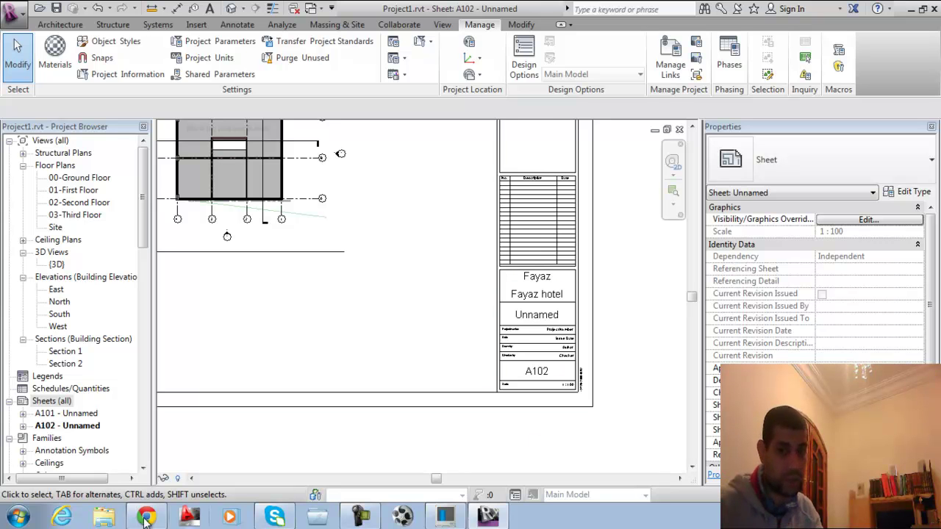
- Create a new sheet with the A0 metric title block
click(71, 403)
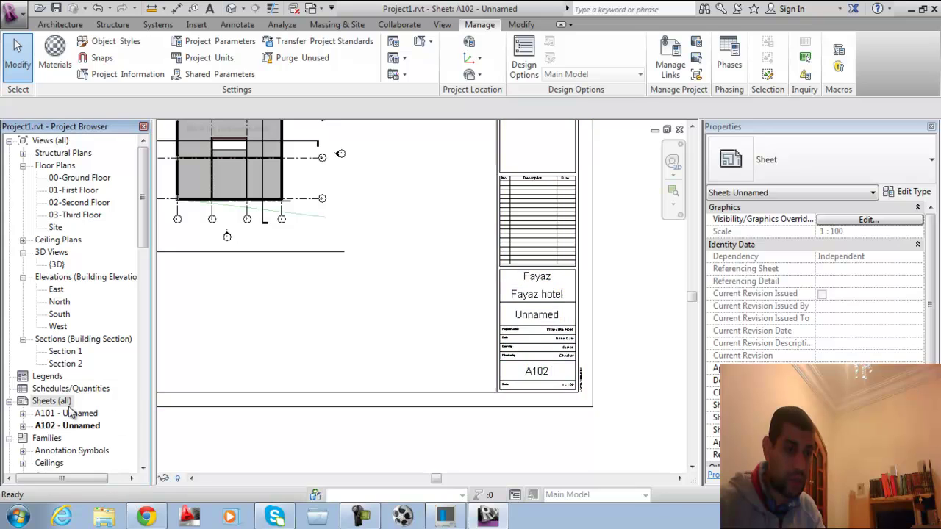
right_click(72, 405)
click(132, 351)
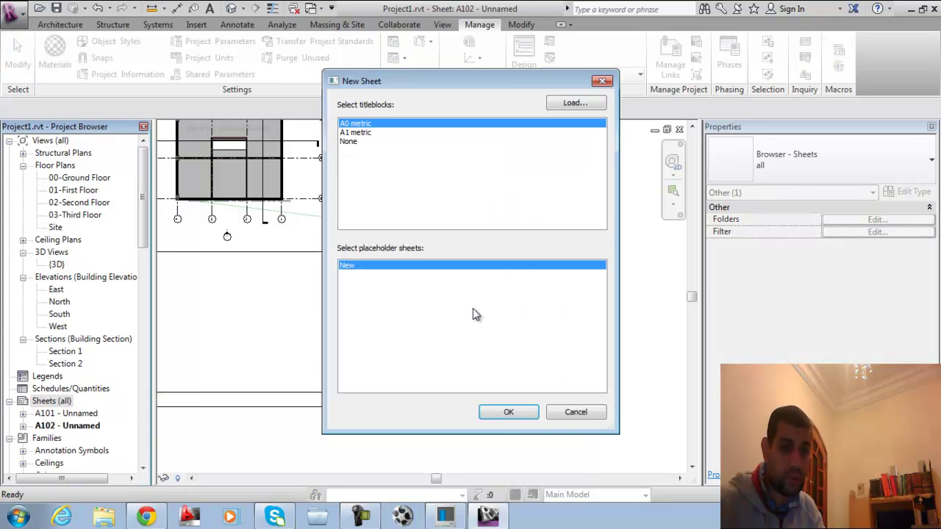
click(507, 414)
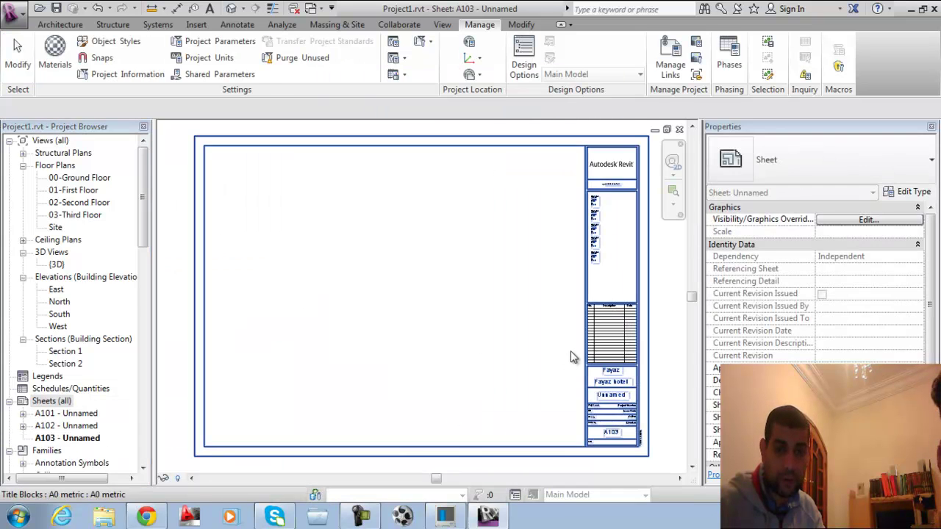
scroll(573, 357, up, 5)
scroll(506, 317, down, 3)
scroll(318, 235, down, 2)
scroll(315, 231, down, 1)
middle_drag(290, 194, 386, 269)
middle_click(423, 335)
middle_click(423, 334)
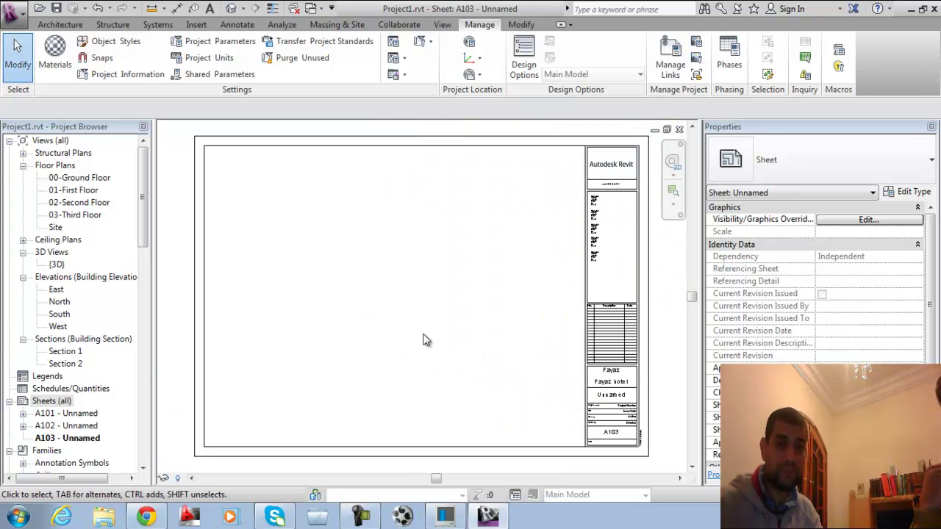
- Review sheets A102 and A101 to see which floor plans they already contain
double_click(66, 426)
scroll(550, 370, up, 3)
scroll(550, 370, down, 2)
double_click(66, 413)
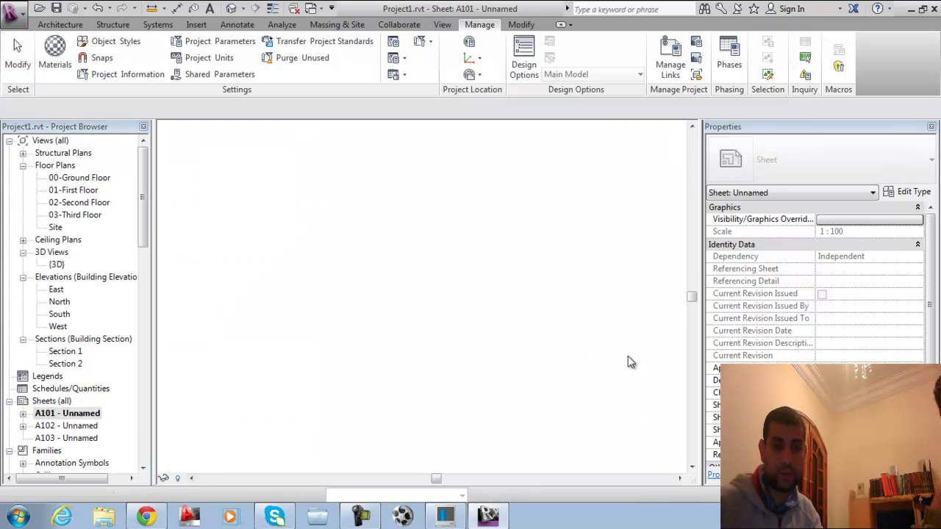
middle_drag(467, 308, 492, 332)
- Check the 02-Second Floor plan view and place it in the middle of sheet A103
double_click(66, 438)
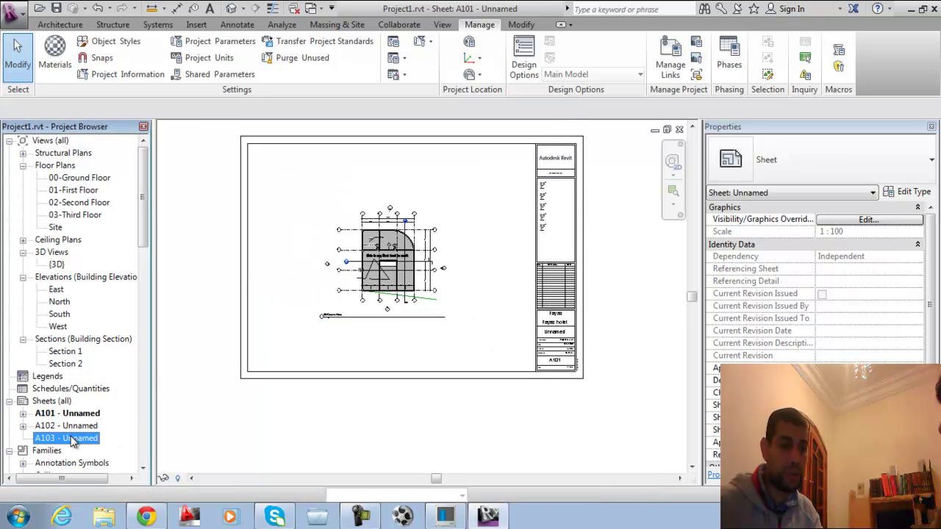
double_click(78, 202)
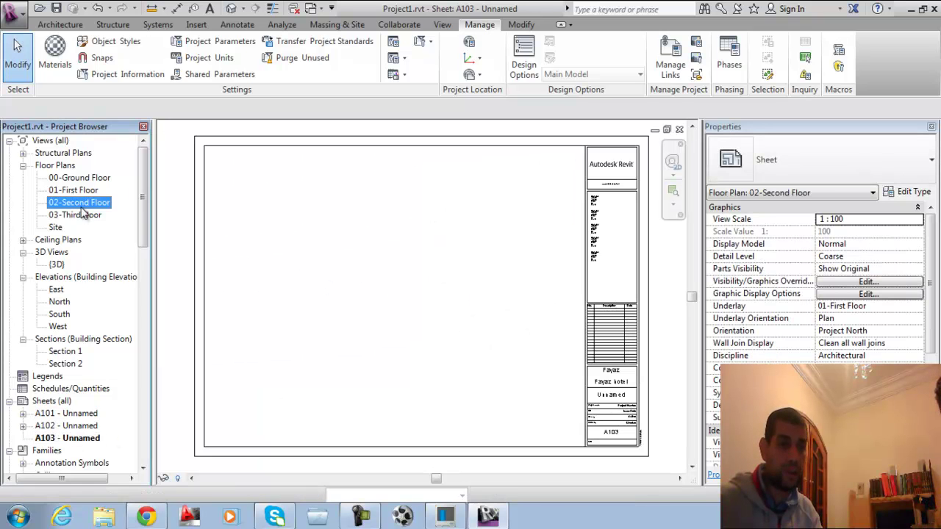
double_click(66, 438)
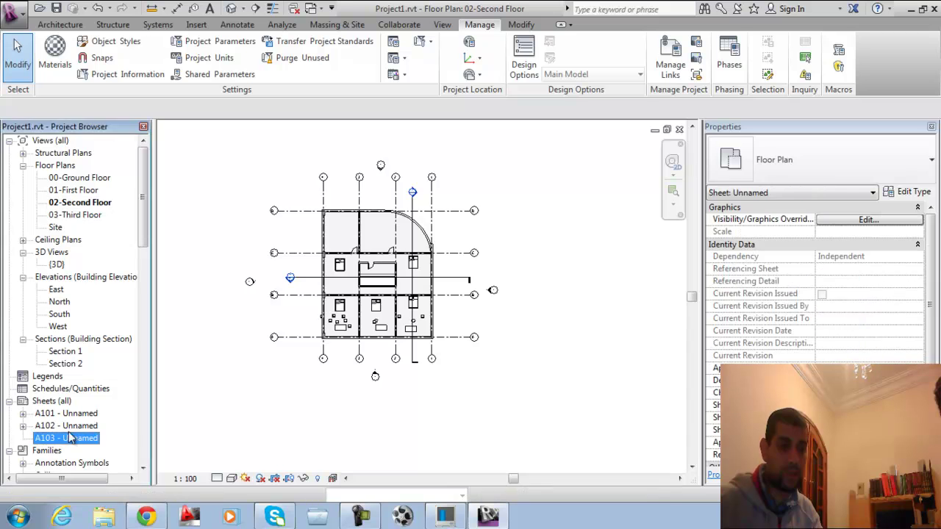
click(78, 202)
drag(374, 278, 375, 278)
right_click(416, 301)
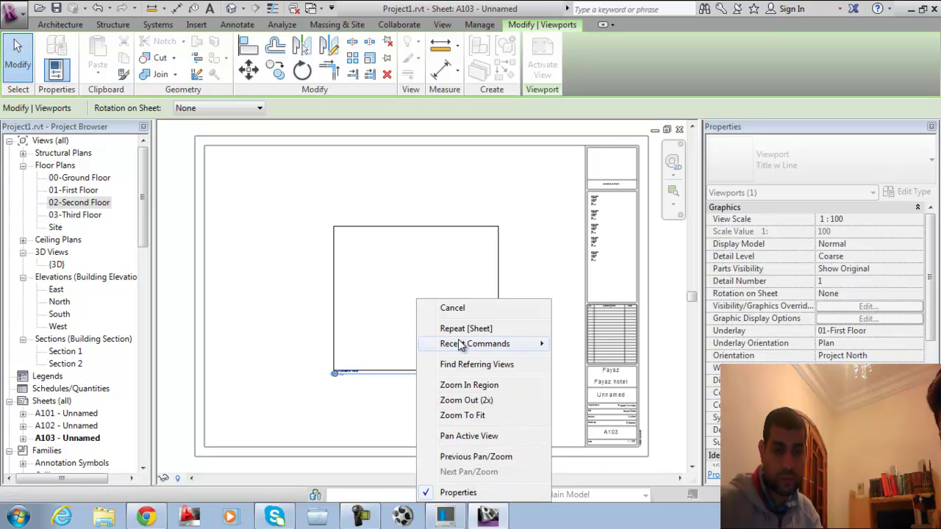
key(Escape)
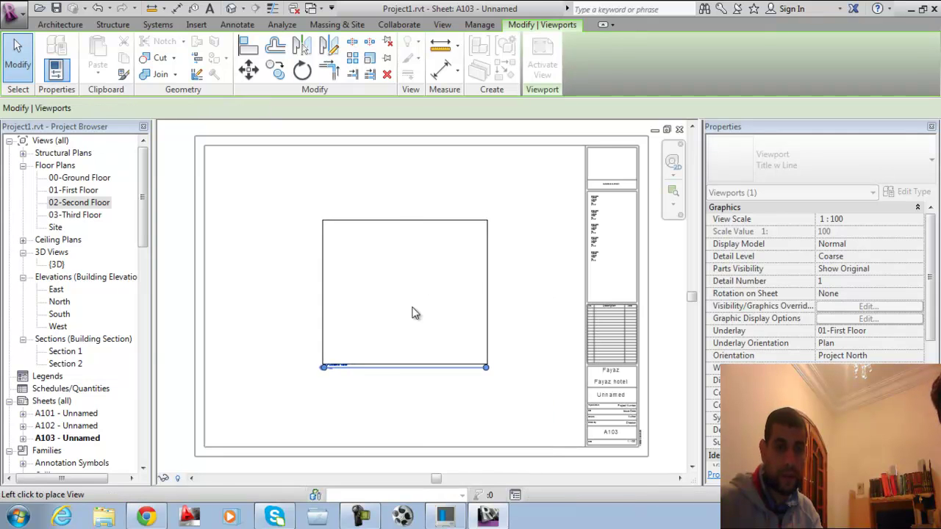
click(411, 309)
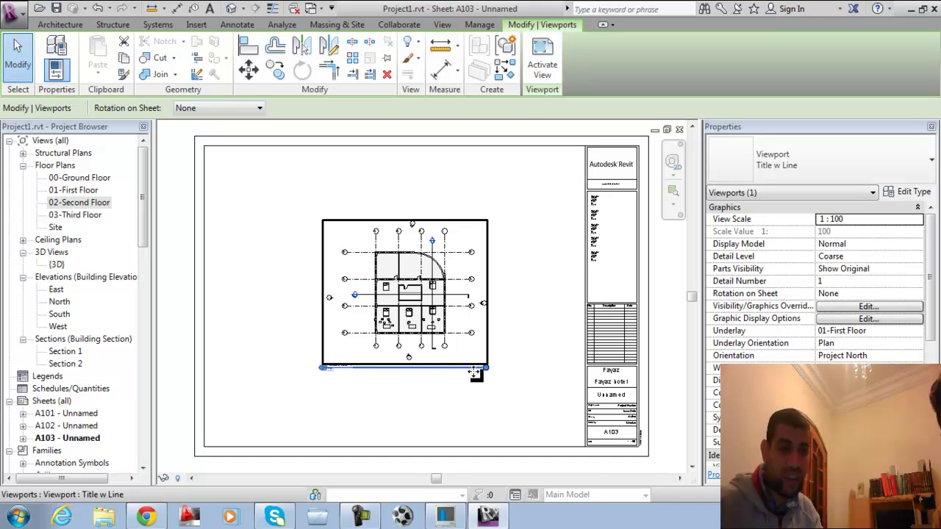
- Check the second floor viewport's title on sheet A103 and set its view scale to 1 : 50
scroll(327, 370, up, 3)
scroll(343, 353, up, 5)
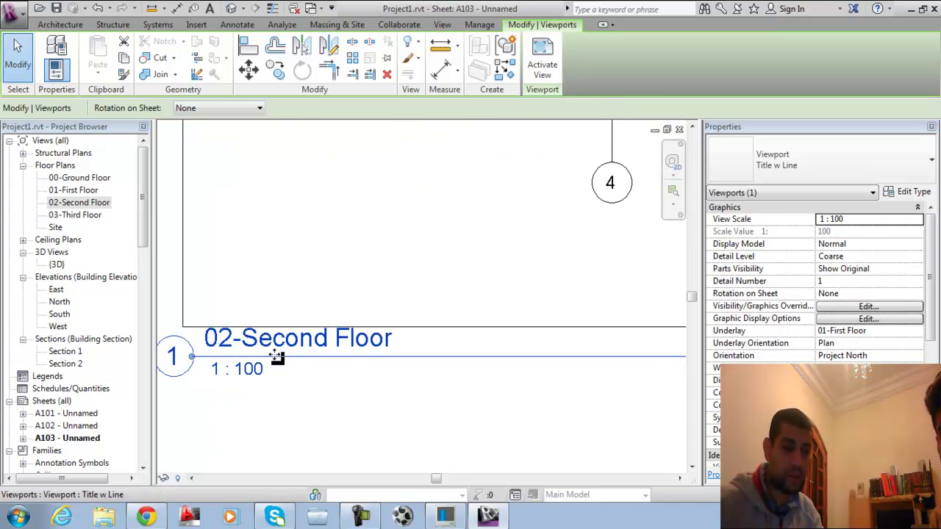
scroll(343, 375, down, 5)
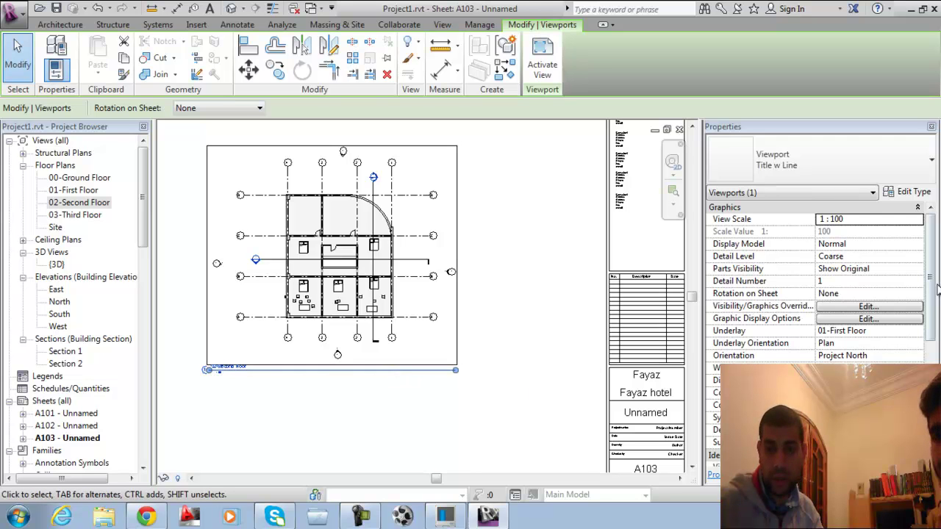
mouse_move(932, 267)
mouse_down()
mouse_move(932, 374)
mouse_move(940, 251)
mouse_up()
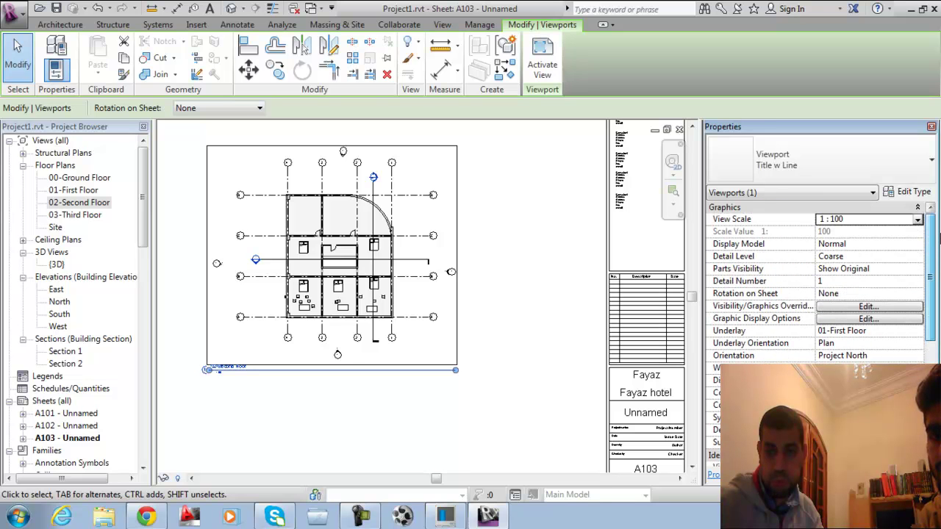
click(917, 219)
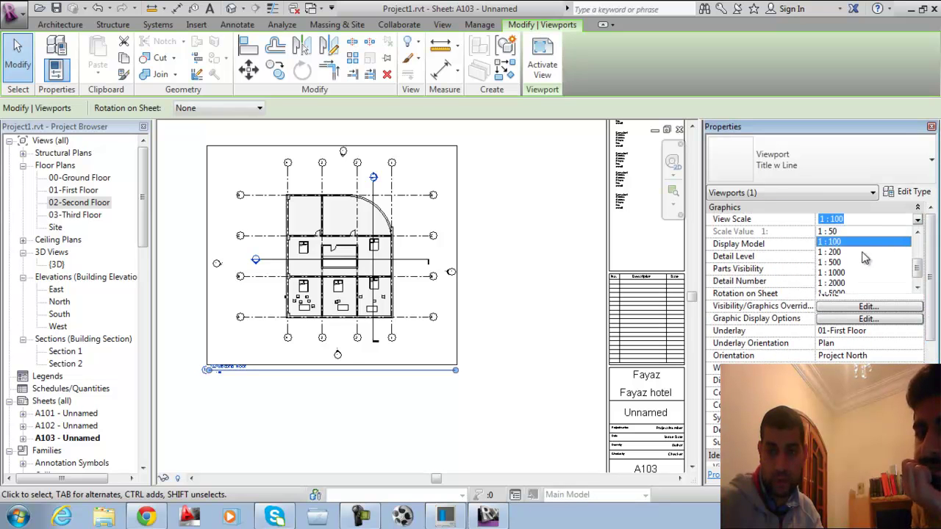
click(881, 231)
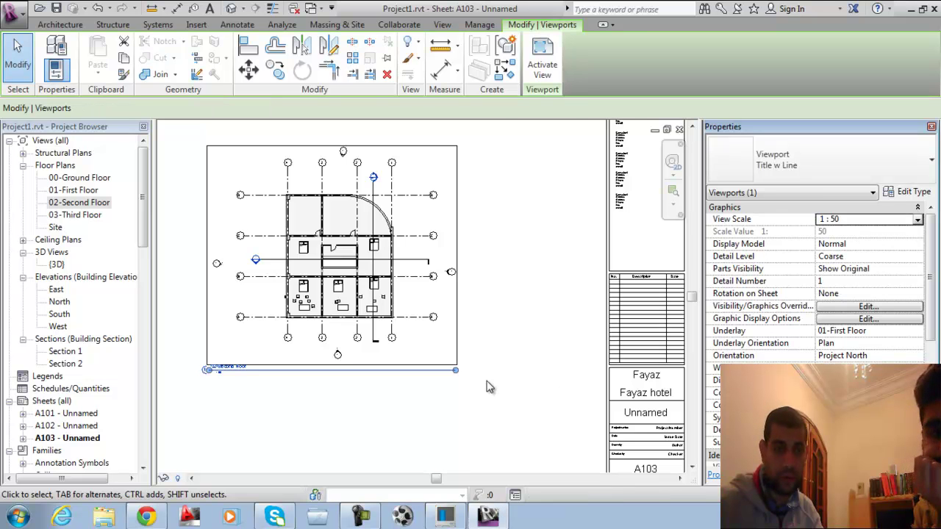
scroll(528, 273, down, 5)
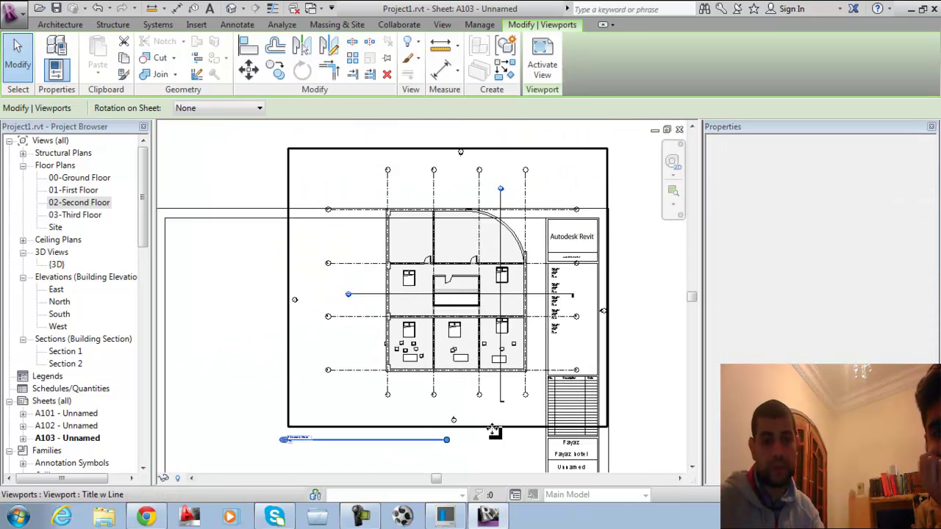
- Move the enlarged second floor viewport so it fits inside sheet A103's drawing frame beside the title block
drag(430, 416, 381, 462)
click(482, 267)
scroll(482, 267, down, 1)
scroll(467, 469, up, 3)
middle_drag(467, 469, 353, 460)
scroll(412, 339, up, 1)
middle_drag(411, 338, 499, 337)
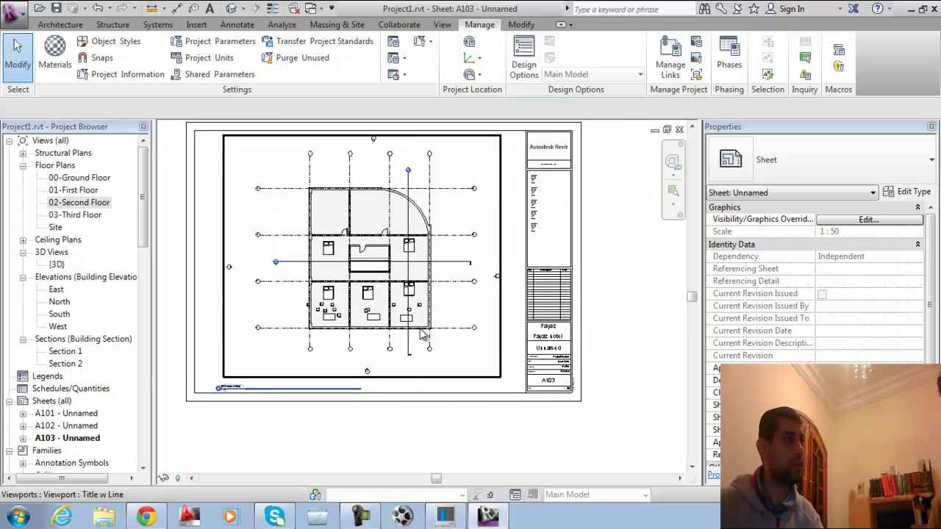
scroll(433, 334, down, 2)
middle_drag(456, 350, 515, 397)
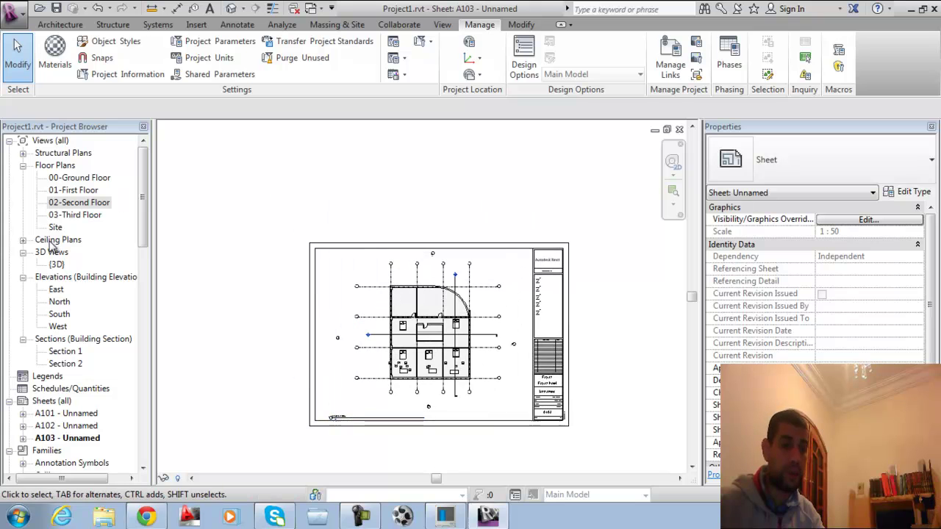
- View the West elevation and Section 2, and create another A0 metric sheet without saving the project
double_click(59, 326)
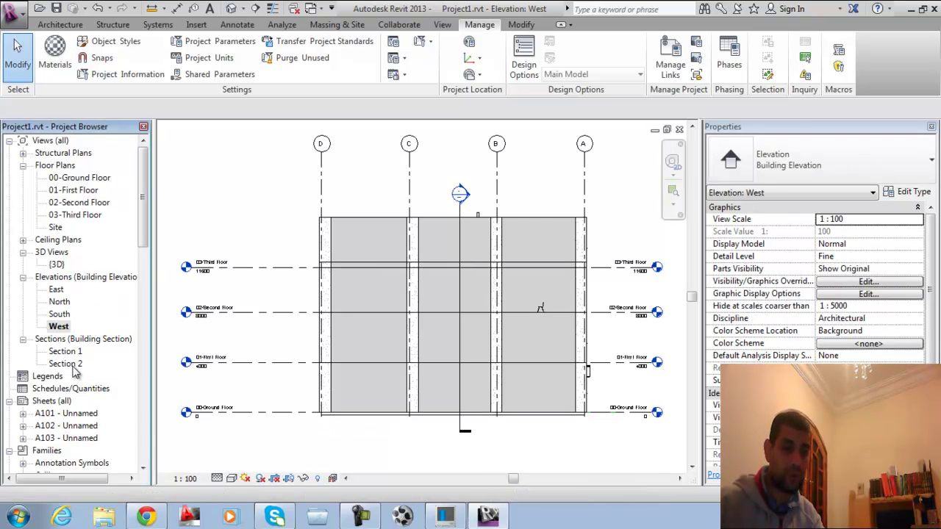
double_click(71, 366)
click(52, 402)
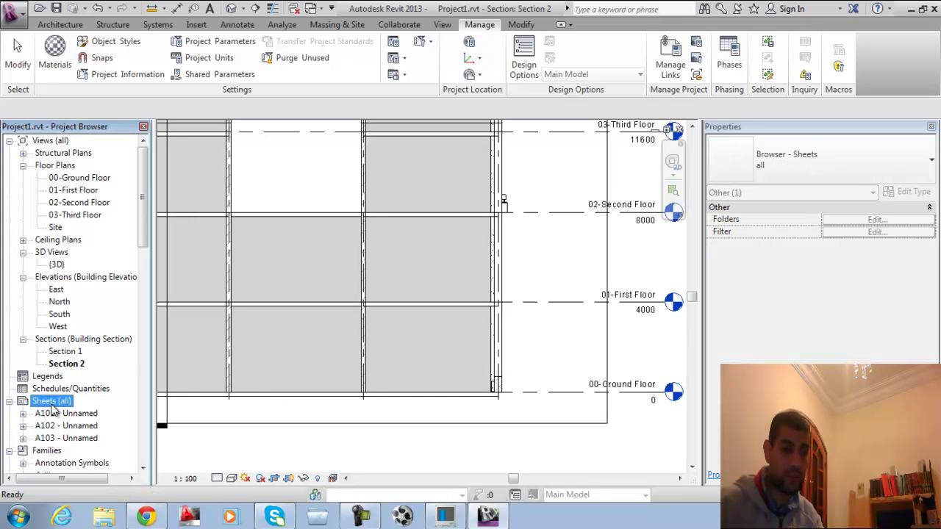
right_click(53, 403)
click(79, 413)
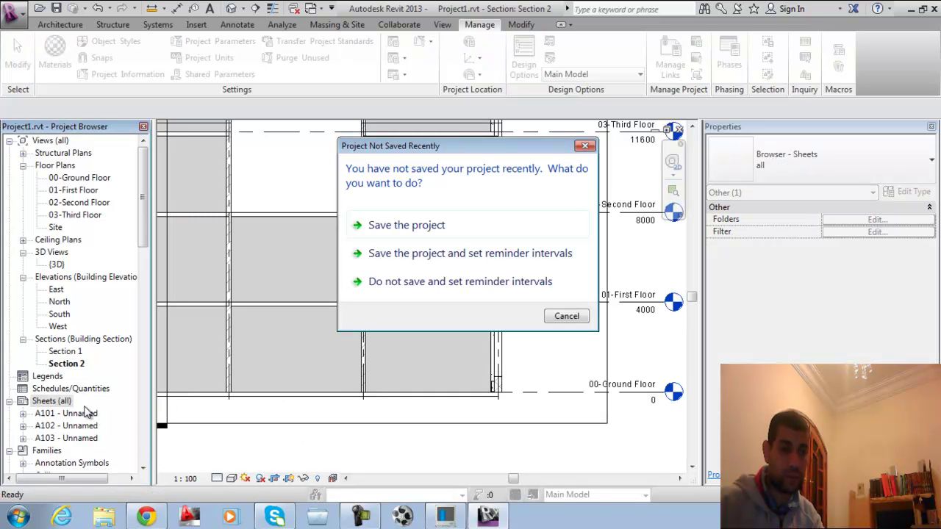
click(546, 318)
click(506, 415)
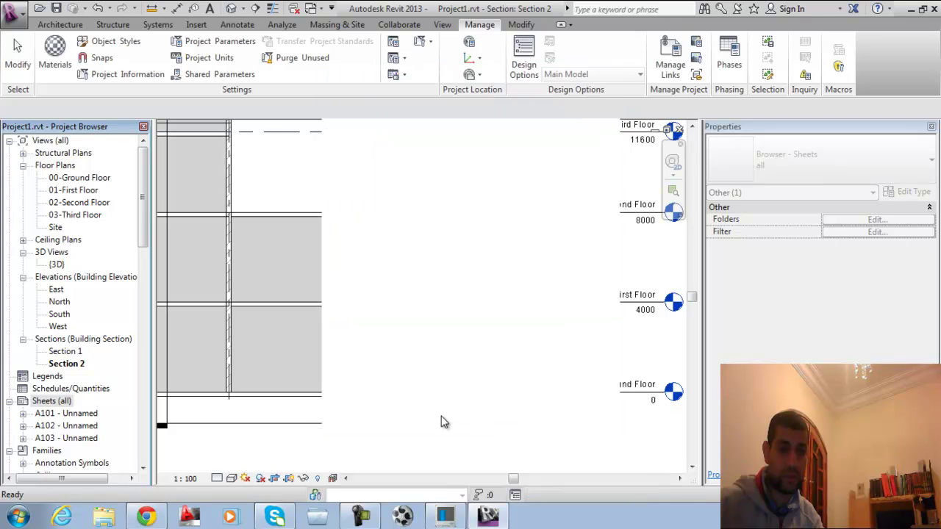
- Place the Section 2 view on the new sheet A104, slightly above the middle of its drawing area
click(59, 314)
click(65, 352)
double_click(70, 366)
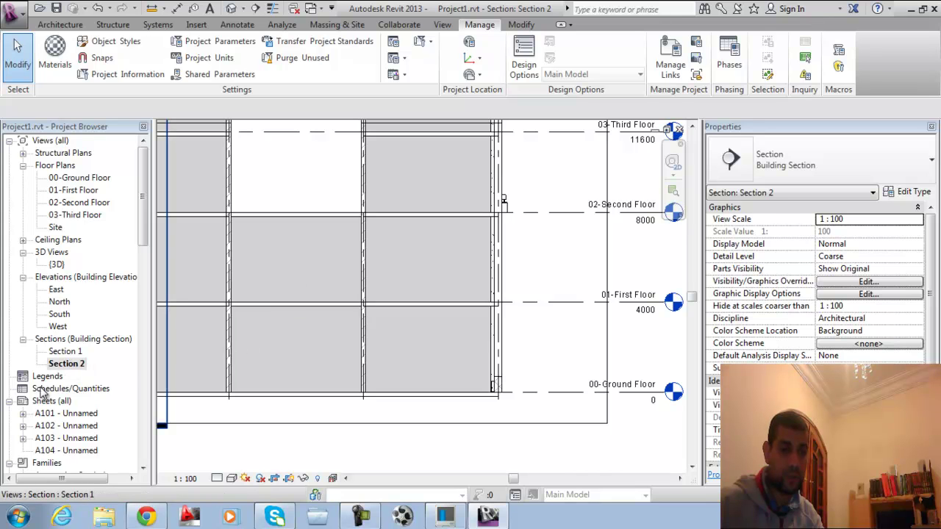
double_click(71, 451)
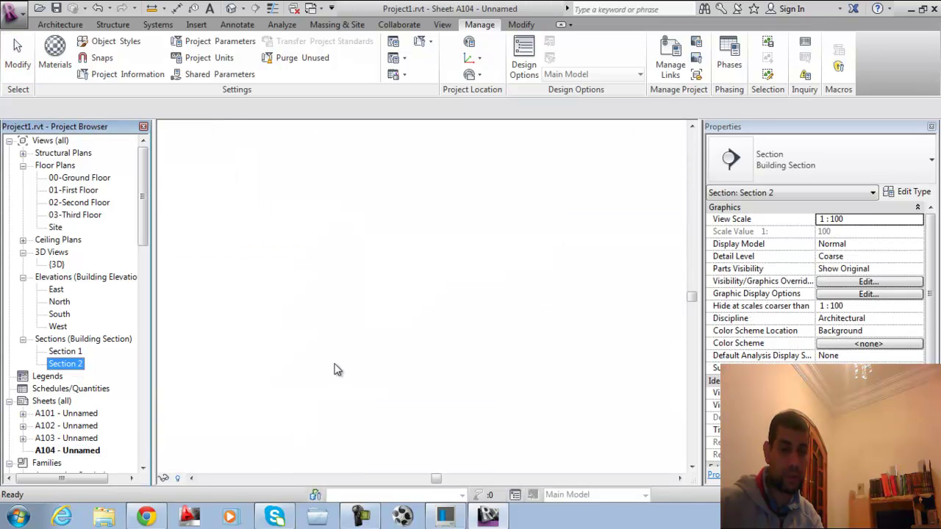
drag(212, 378, 420, 300)
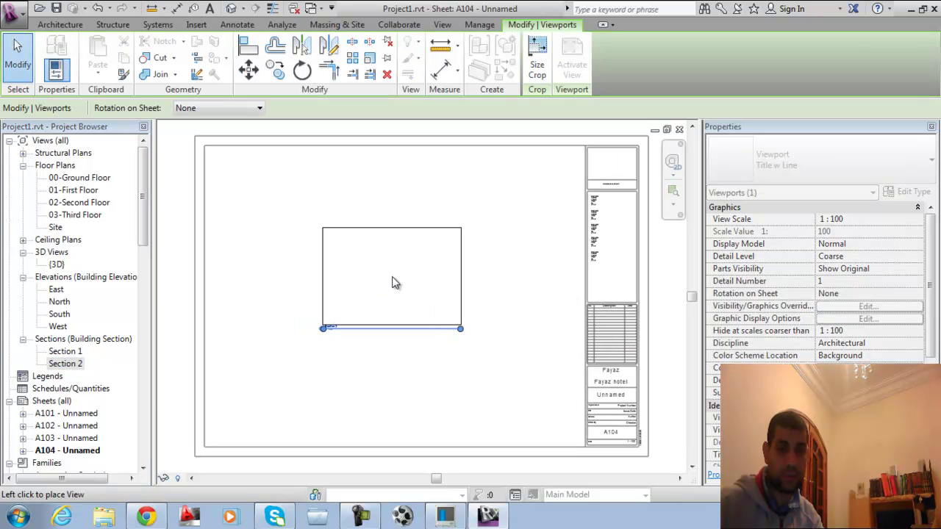
click(395, 250)
- Set the Section 2 viewport's view scale to 1 : 50 and move it to the middle of sheet A104's drawing area
click(916, 221)
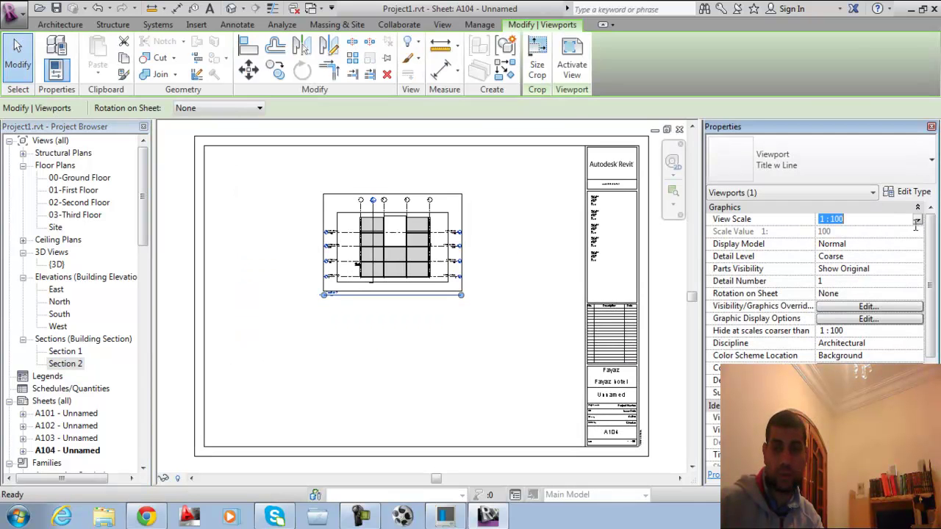
click(917, 222)
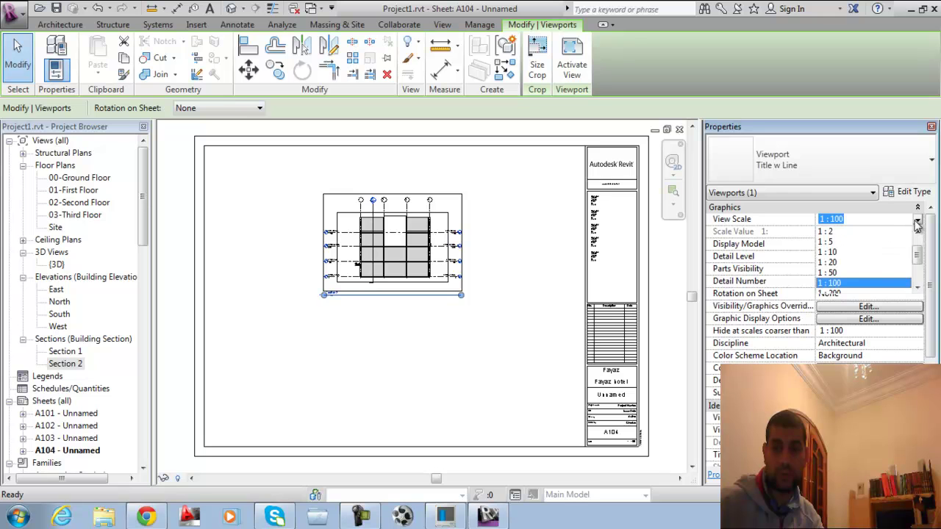
click(843, 272)
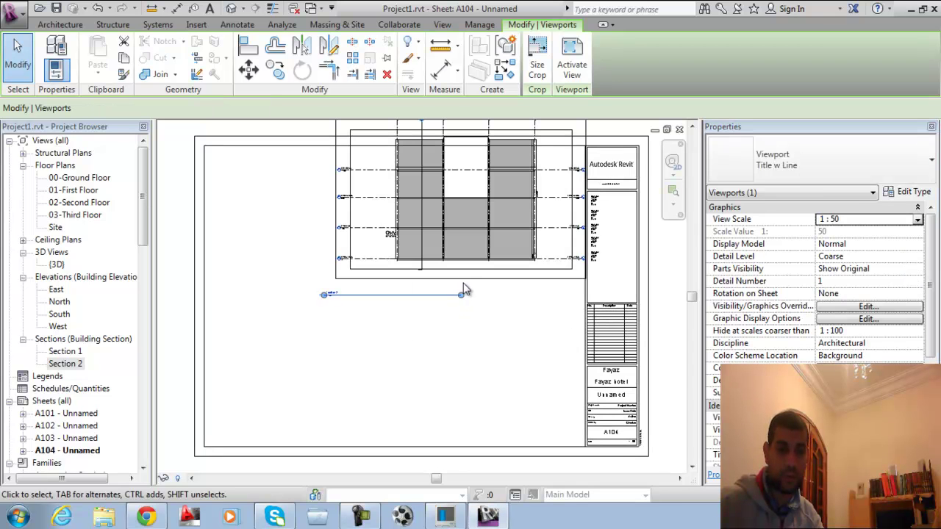
drag(466, 283, 399, 375)
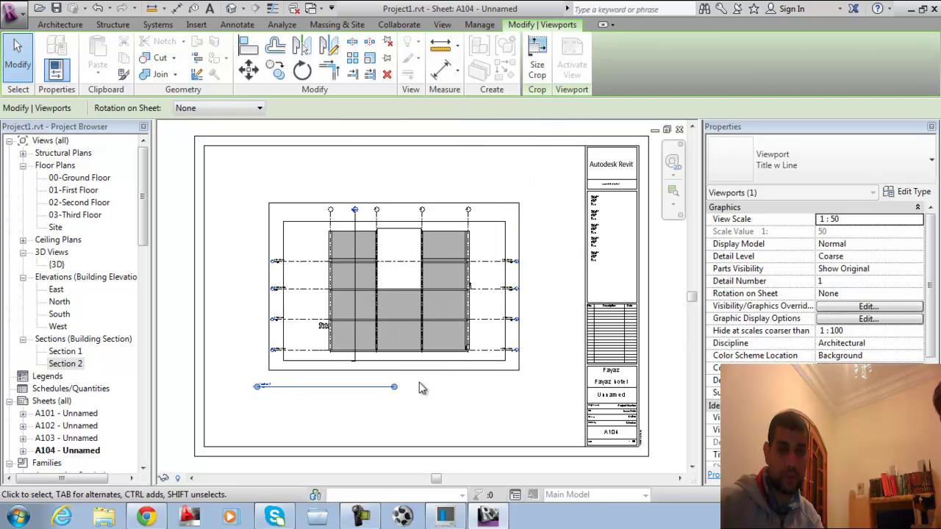
click(537, 249)
- Examine the enlarged Section 2 view on sheet A104, including its grids, level lines, view title and fit within the frame
scroll(377, 278, up, 4)
middle_drag(575, 367, 598, 226)
scroll(556, 263, down, 2)
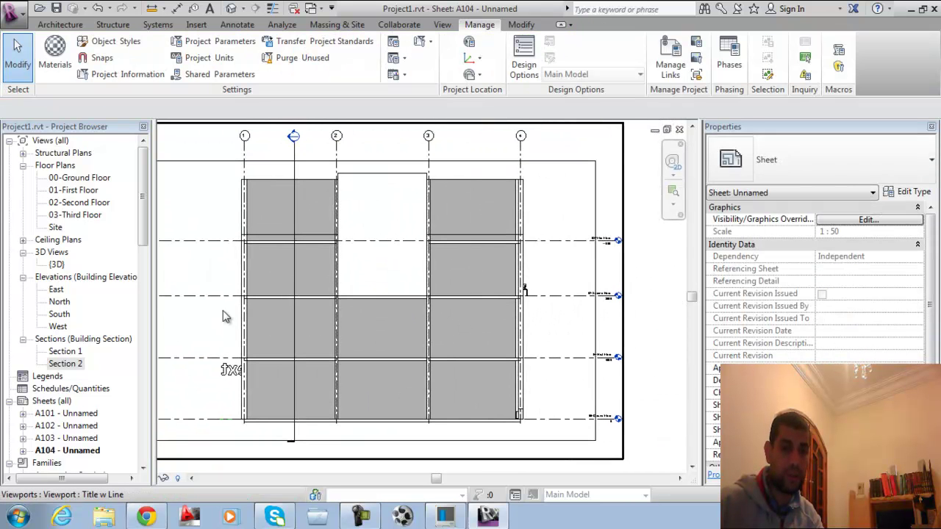
middle_drag(402, 395, 475, 347)
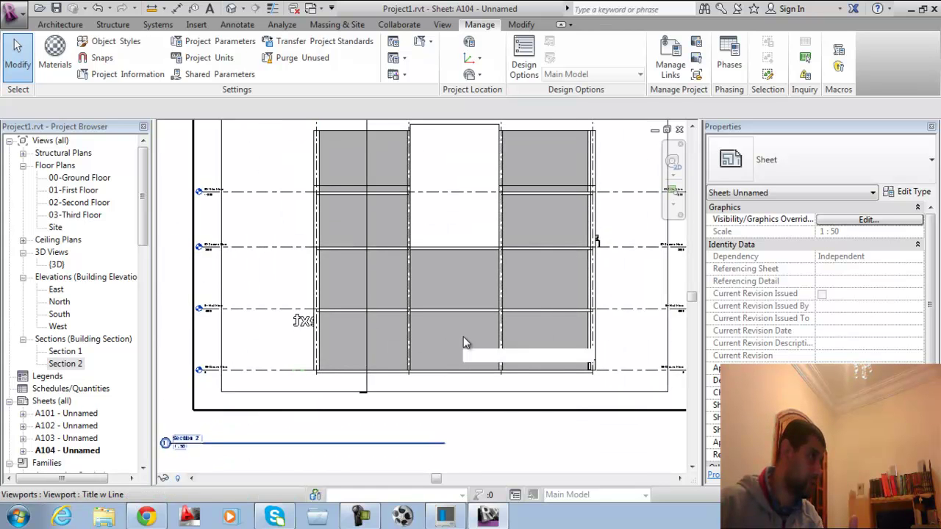
scroll(472, 294, down, 2)
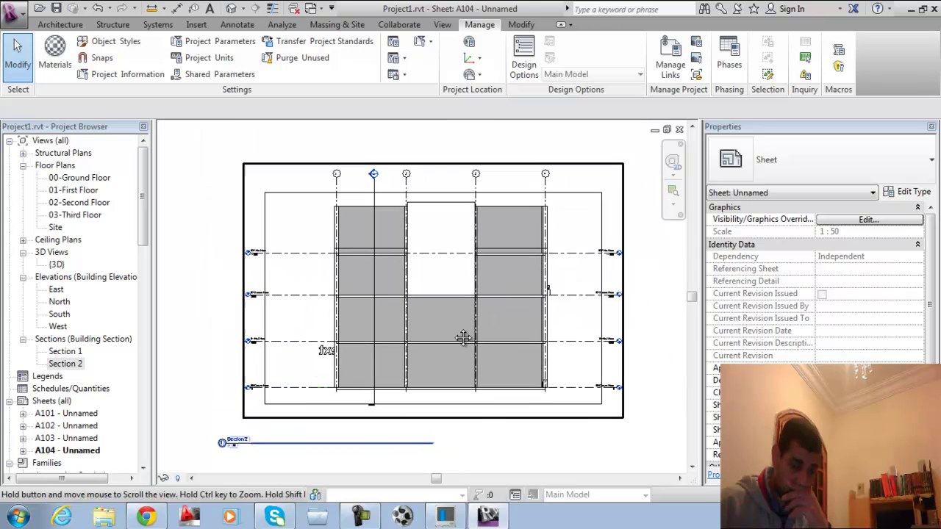
middle_drag(459, 323, 501, 296)
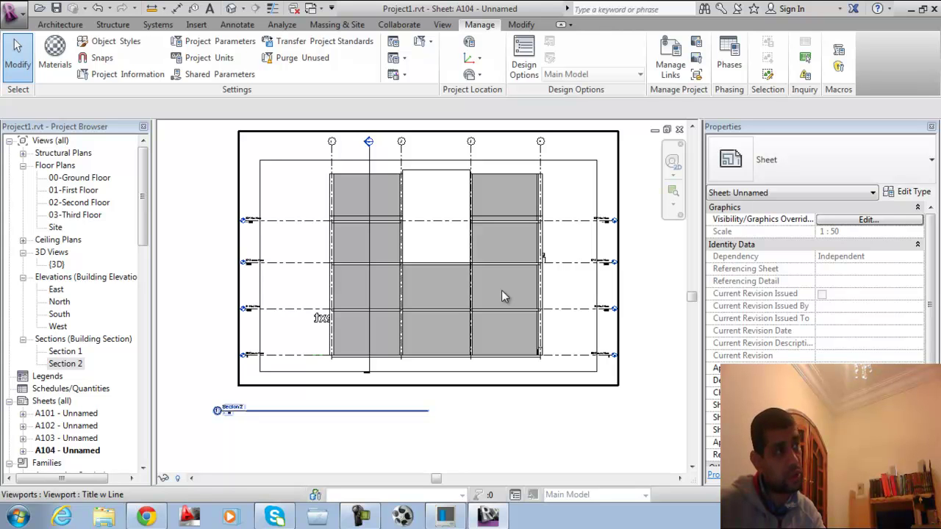
scroll(501, 295, down, 3)
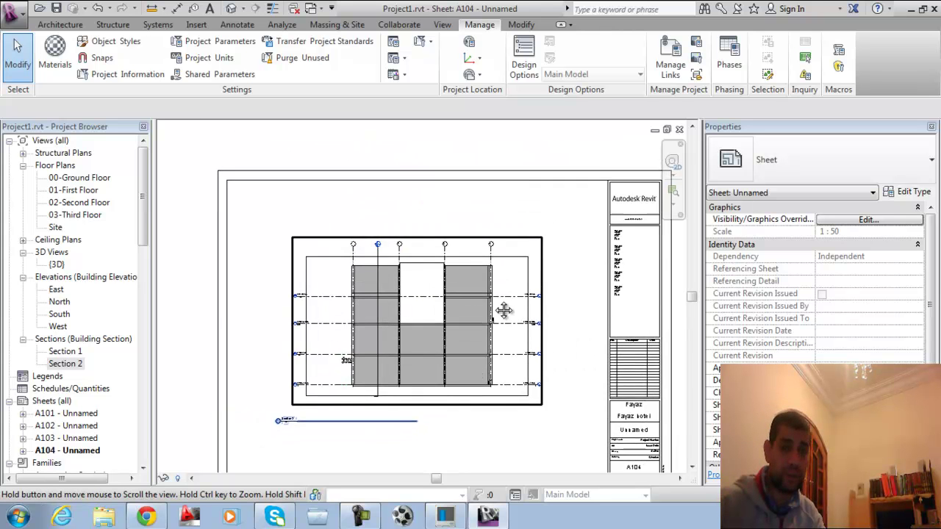
middle_drag(497, 300, 412, 313)
- Select the 00-Ground Floor plan among the project's floor plans
click(91, 177)
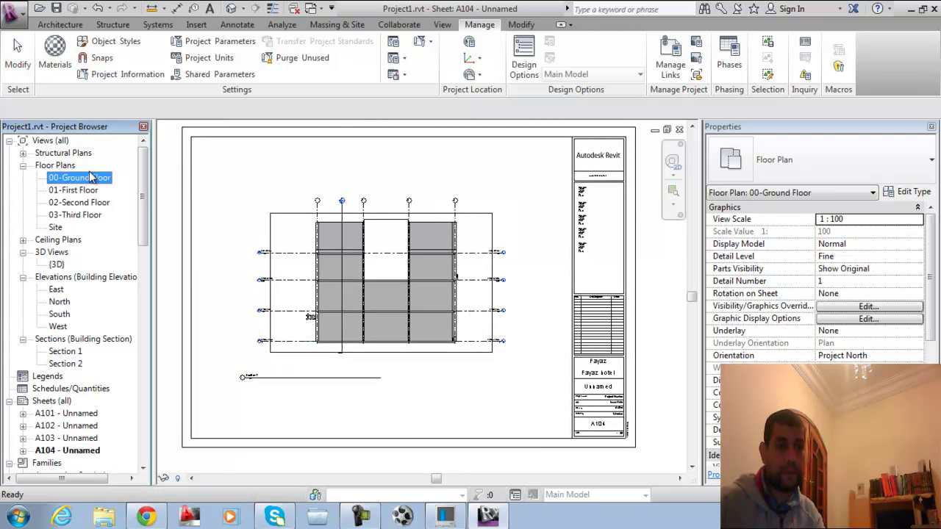